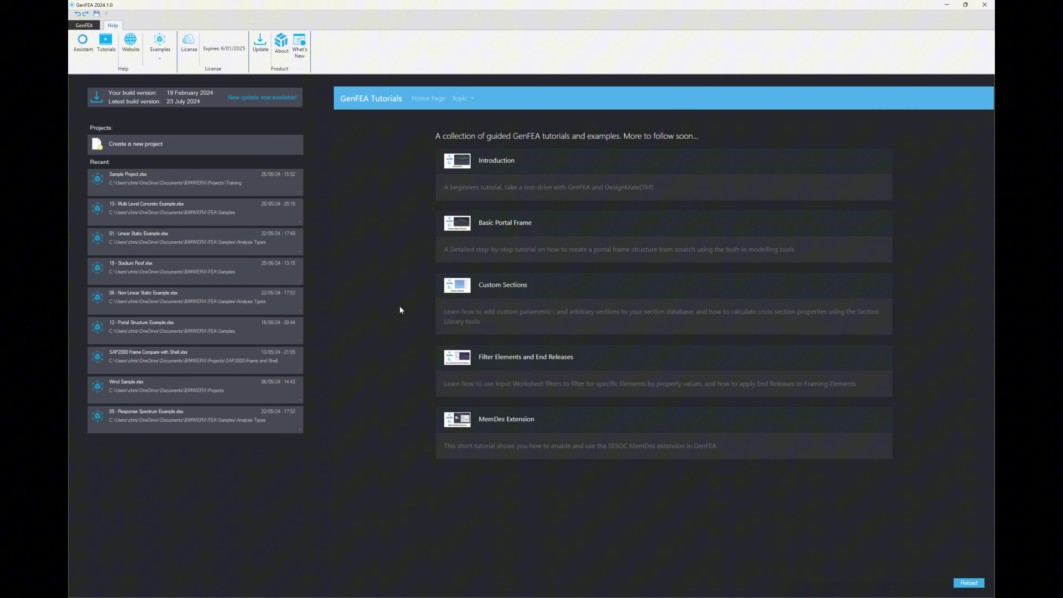
Start a new project titled 'DesignMate Sample 1'.
click(210, 144)
click(542, 264)
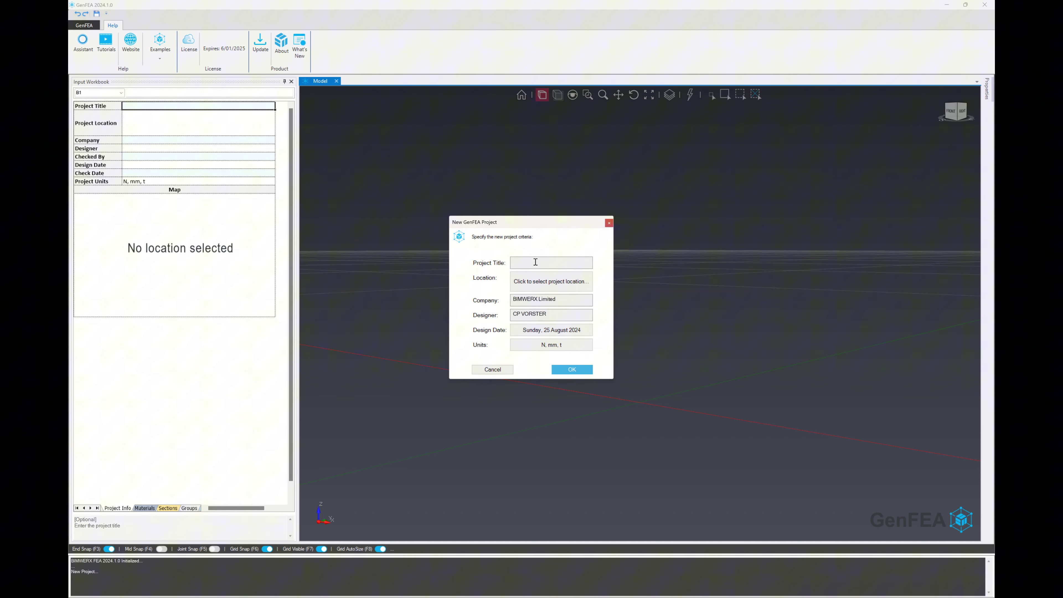
text(DesignMate Sample 1)
Set the project location to Hong Kong on the map and create the project.
click(547, 281)
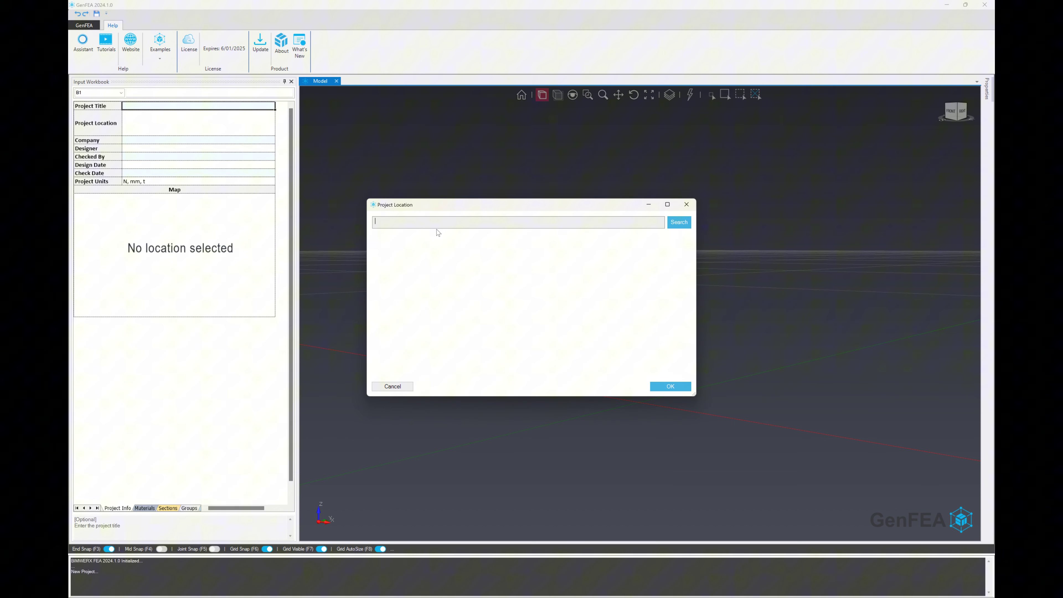
click(421, 223)
text(Hon)
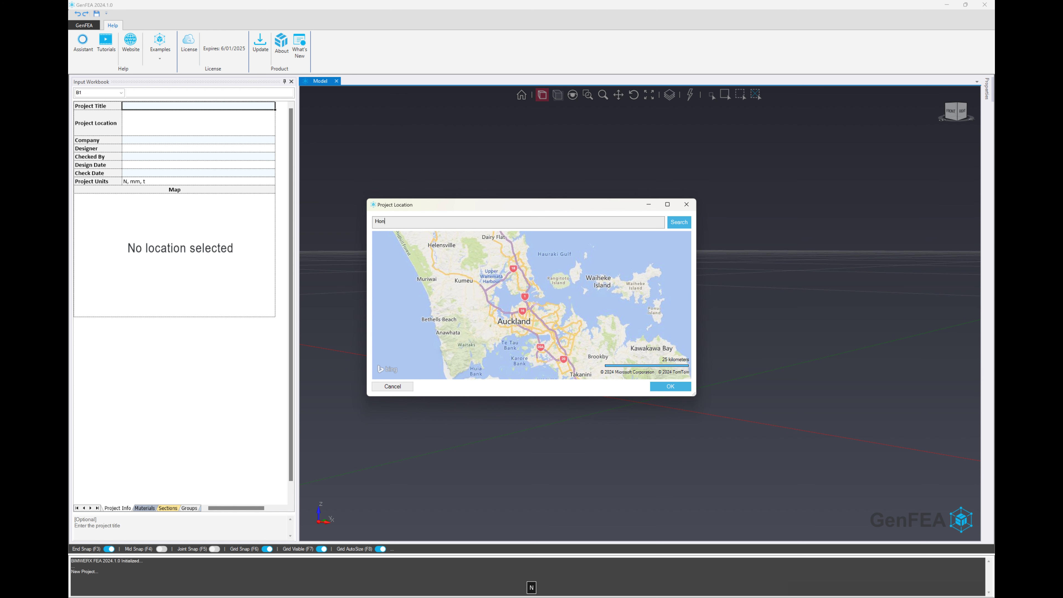
text(g Kong)
key(Return)
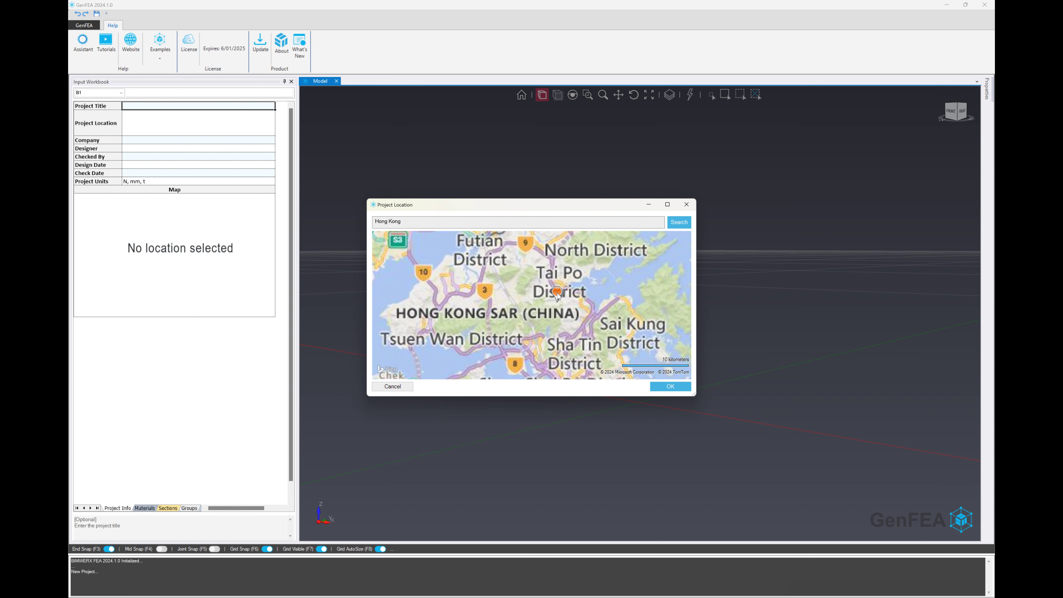
scroll(557, 294, up, 3)
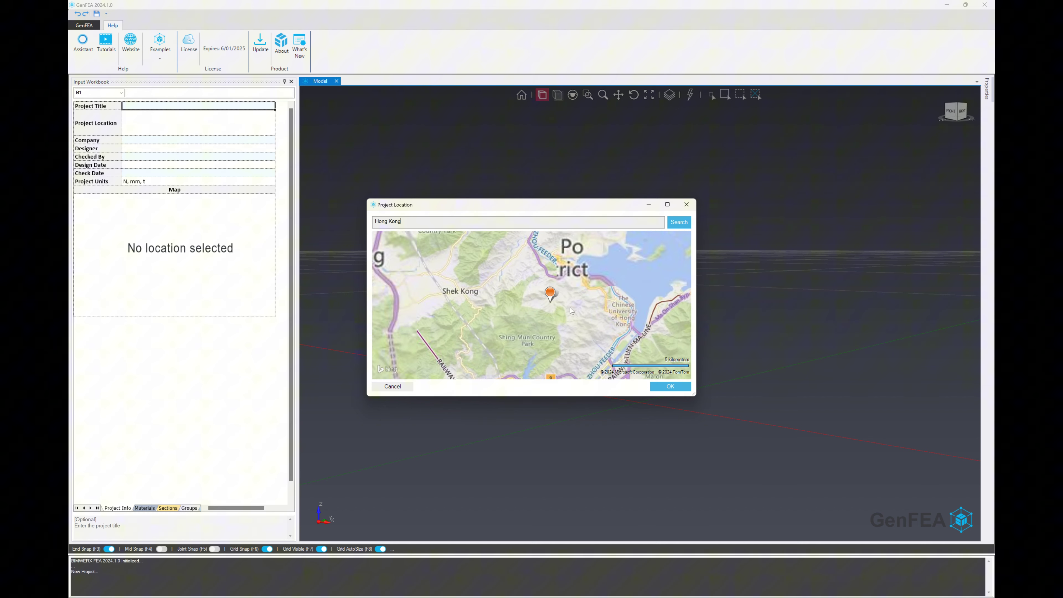
click(670, 386)
click(576, 375)
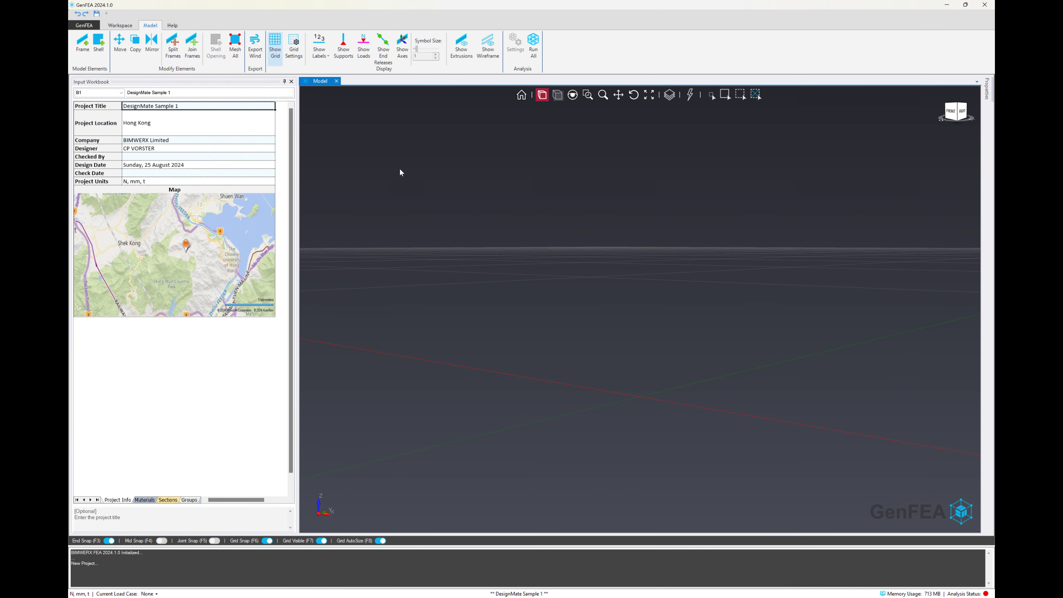
Add C25/30 concrete from the material database to the project materials.
click(291, 152)
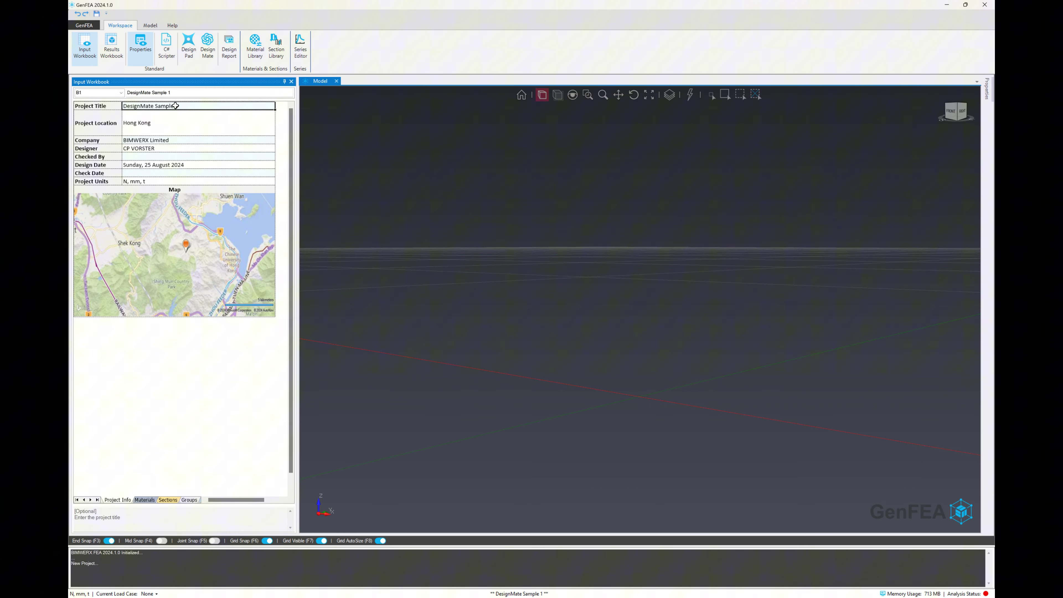
click(190, 57)
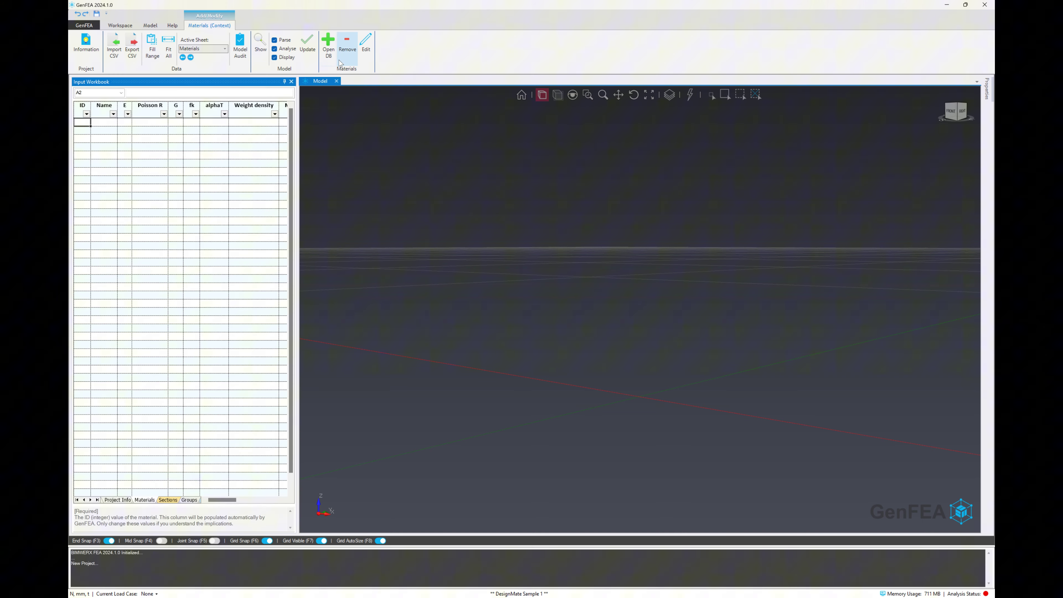
click(329, 44)
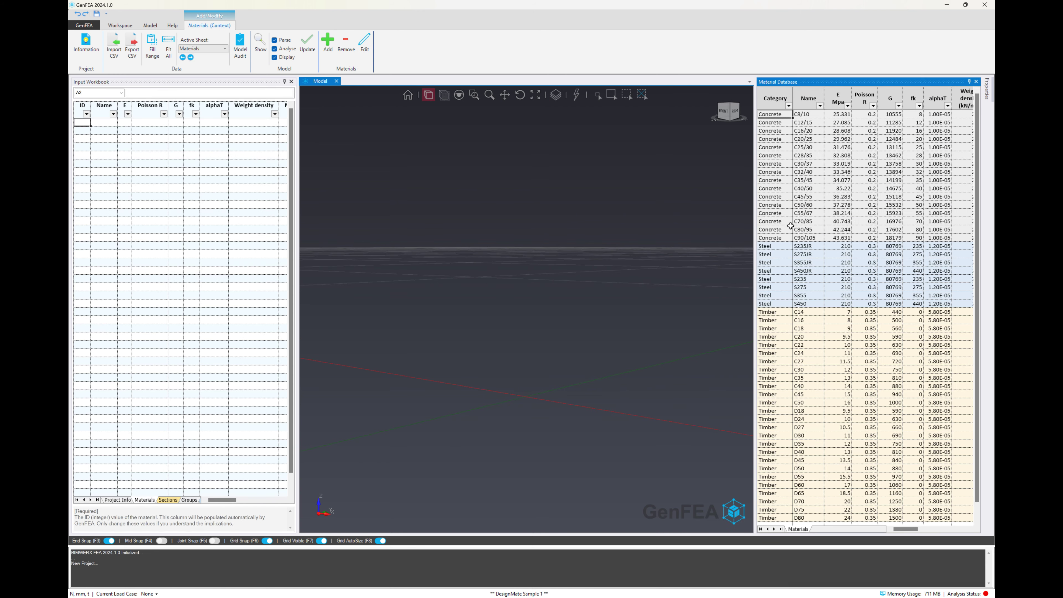
click(806, 146)
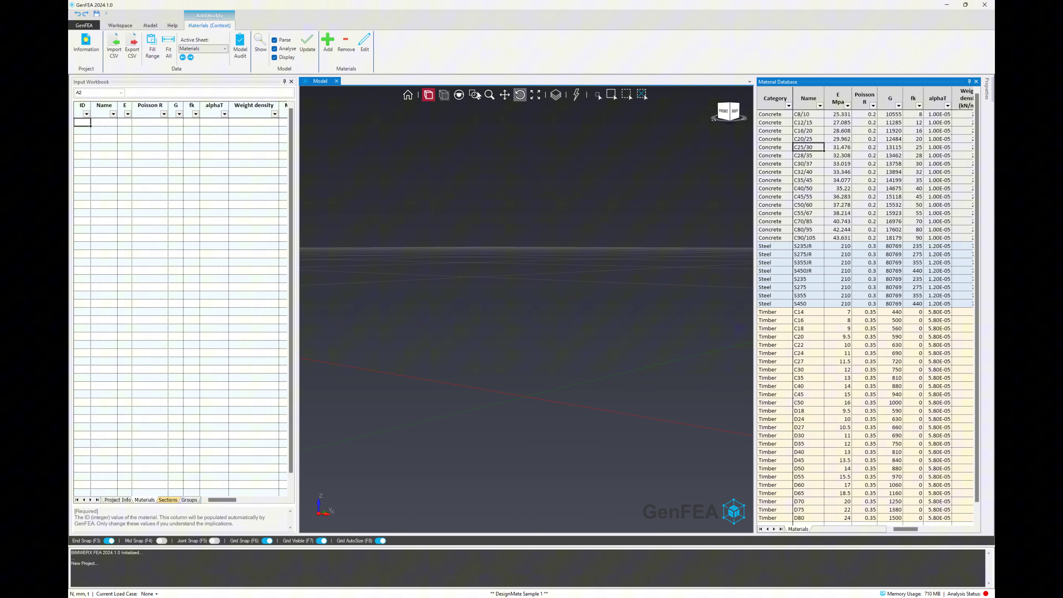
click(328, 42)
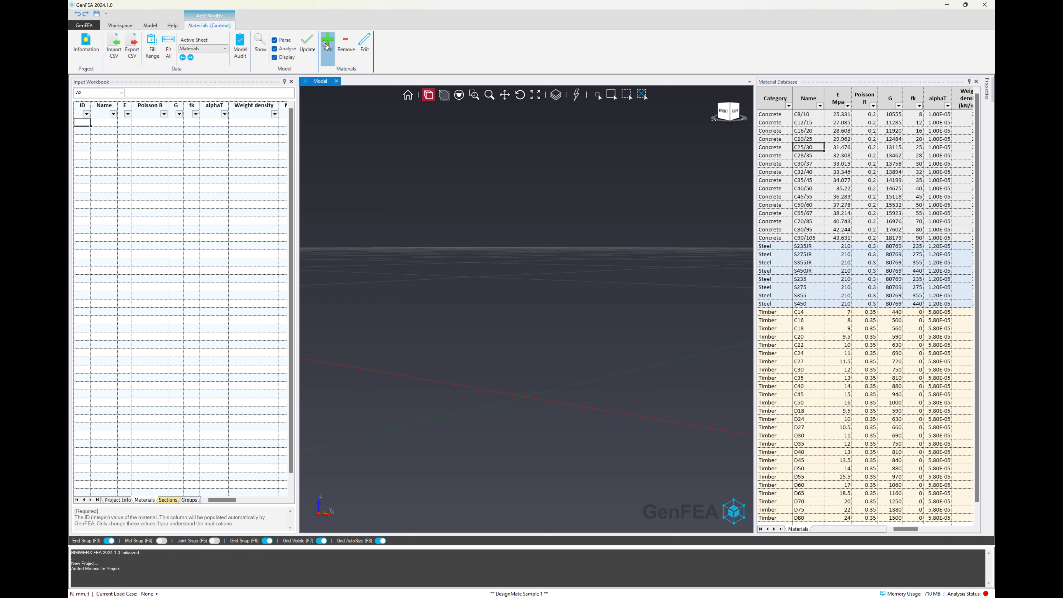
click(976, 81)
Add RECT 200x200 and RECT 200x500 from the section database's RECT tab.
click(191, 58)
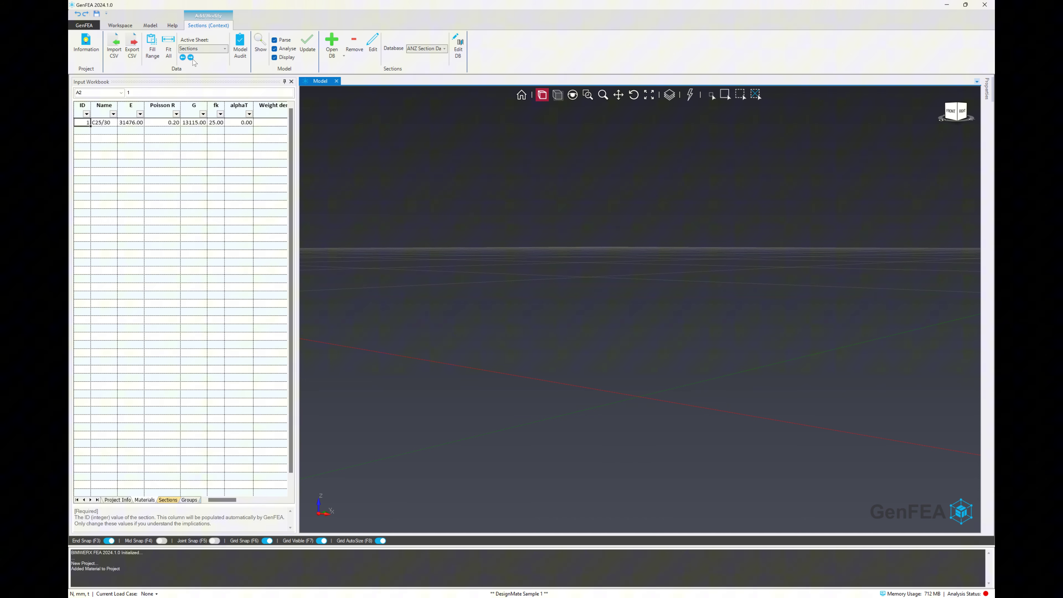
click(332, 45)
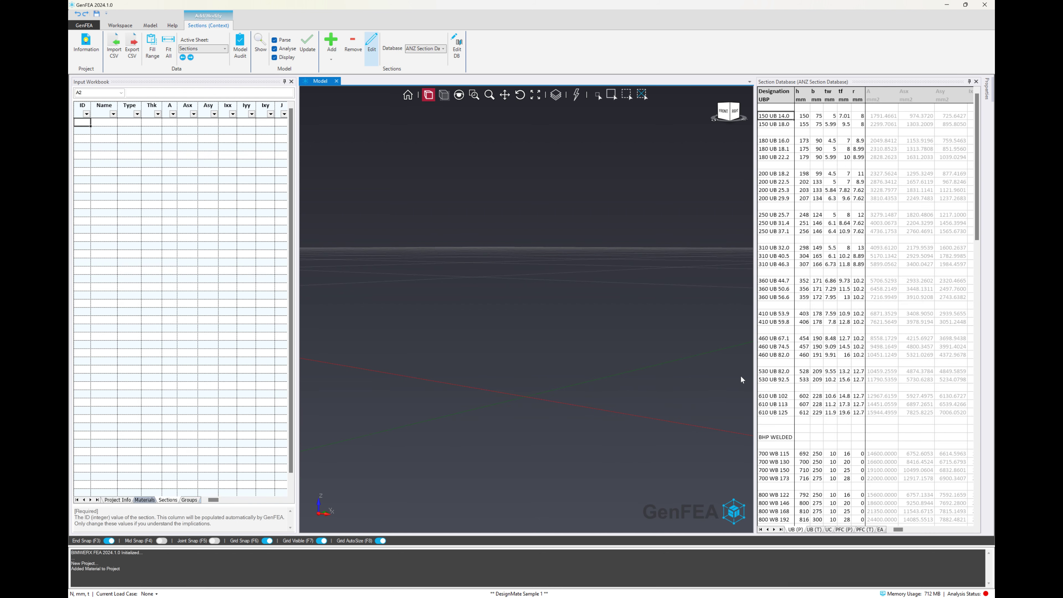
click(782, 529)
click(827, 530)
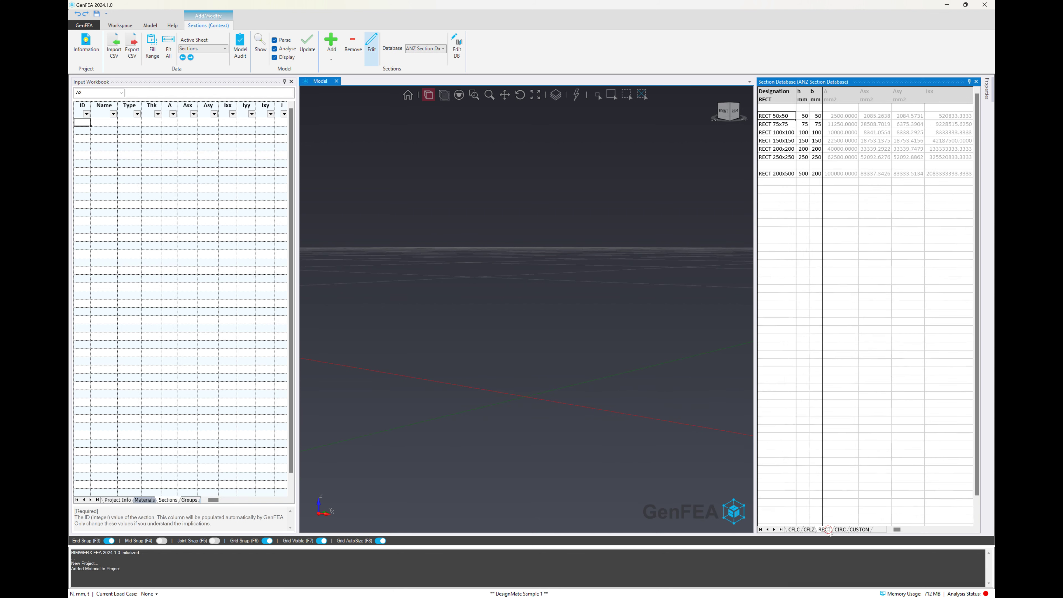
double_click(777, 149)
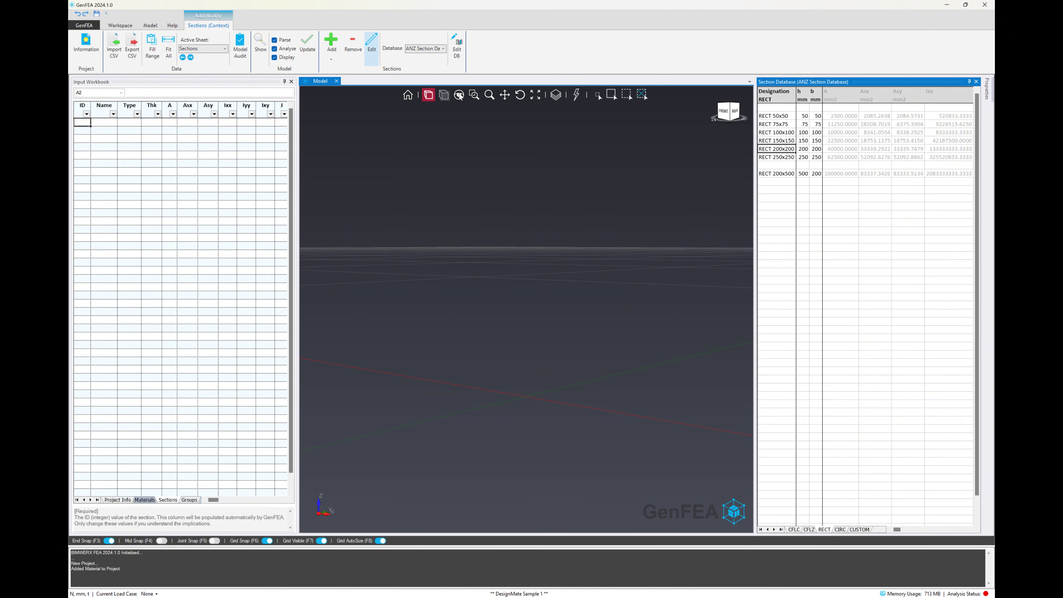
click(777, 174)
click(337, 41)
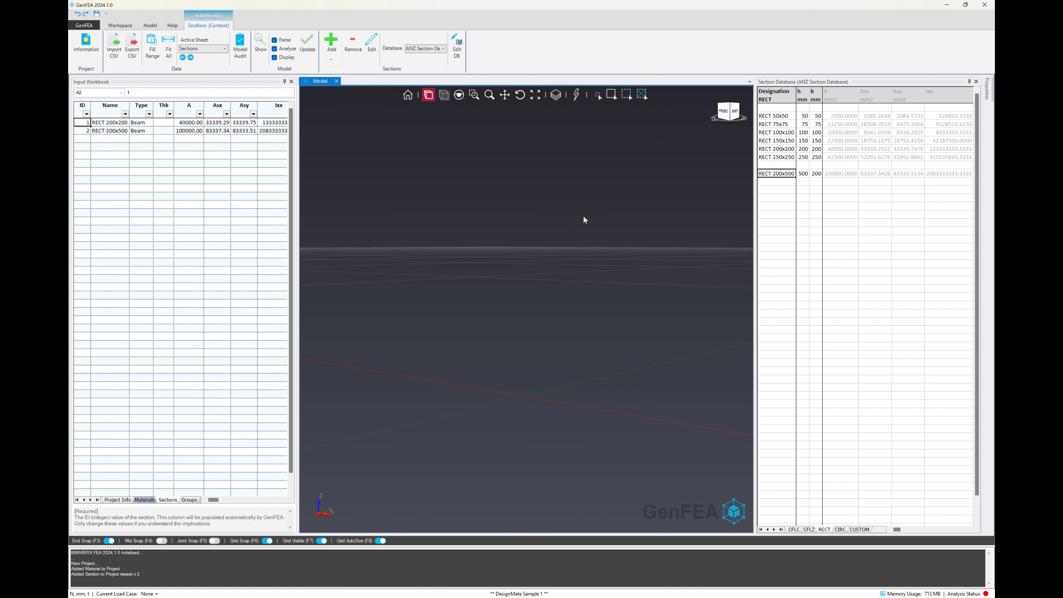
click(978, 82)
Open the Section Library editor on its rectangular RECT sheet.
click(121, 25)
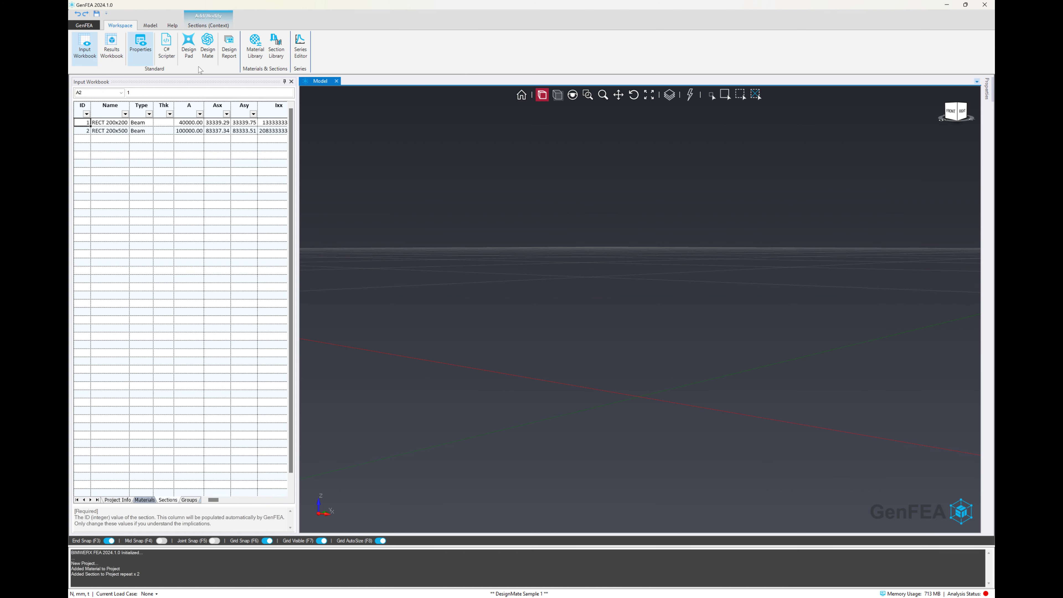
click(276, 46)
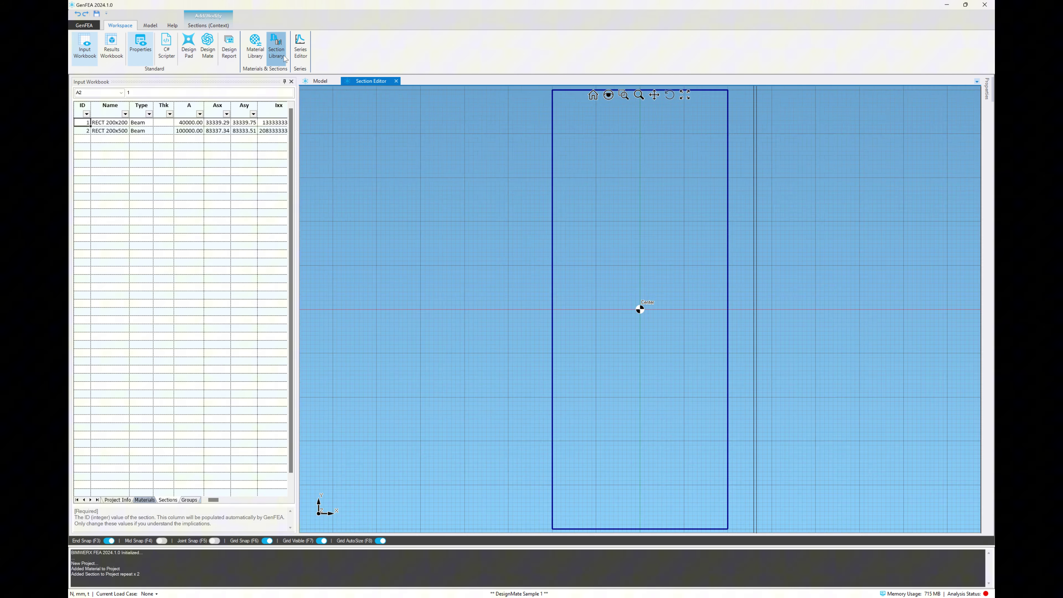
click(775, 530)
click(774, 529)
click(775, 530)
click(774, 529)
click(775, 530)
click(774, 529)
click(775, 529)
click(774, 530)
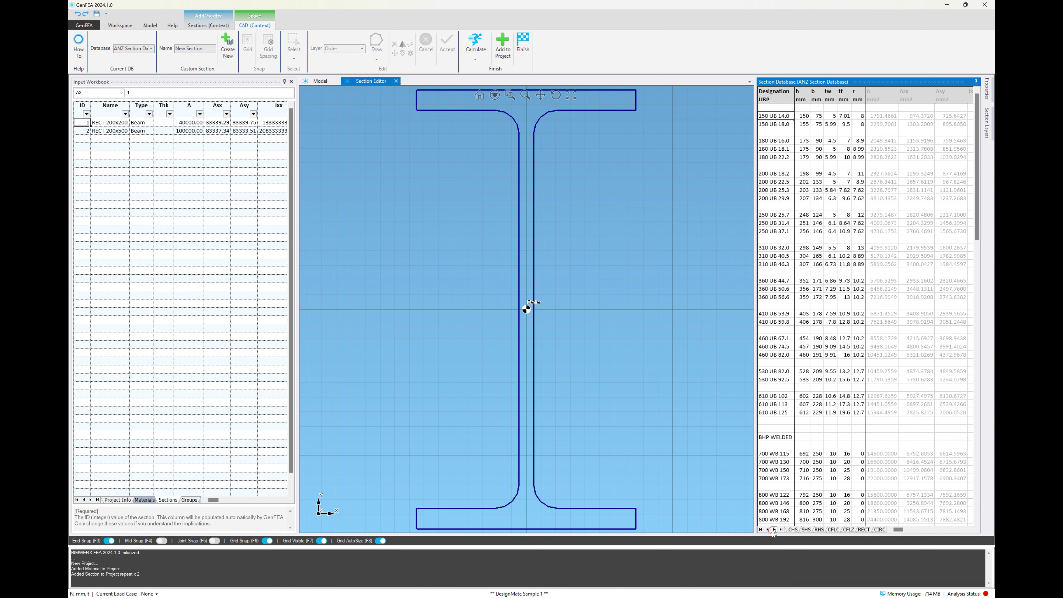
click(862, 530)
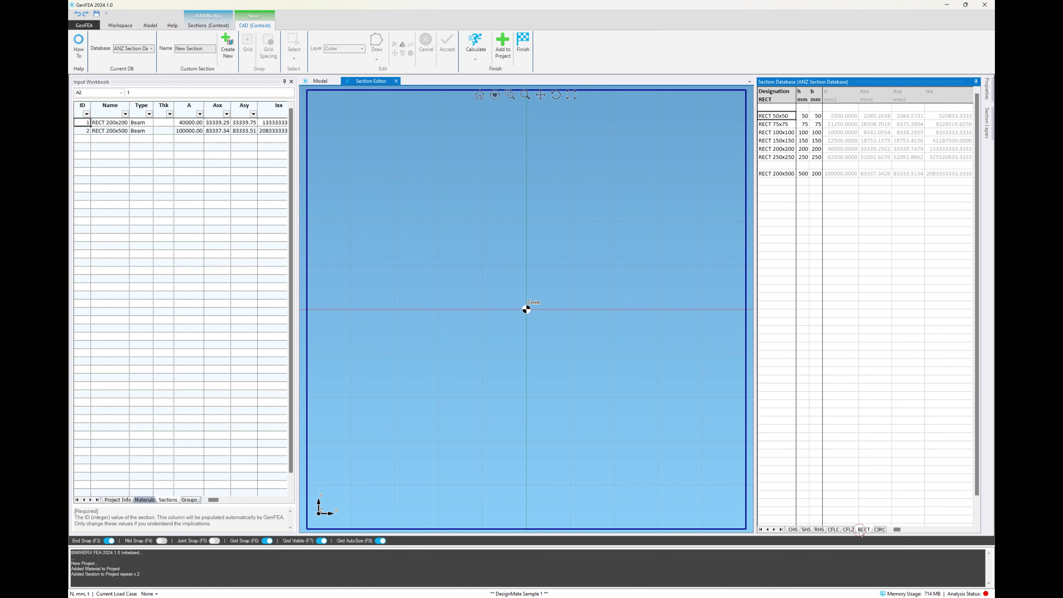
Define Rect 200x450 with h 450 and b 200, calculate it, and add it to the project.
click(775, 190)
text(Rect )
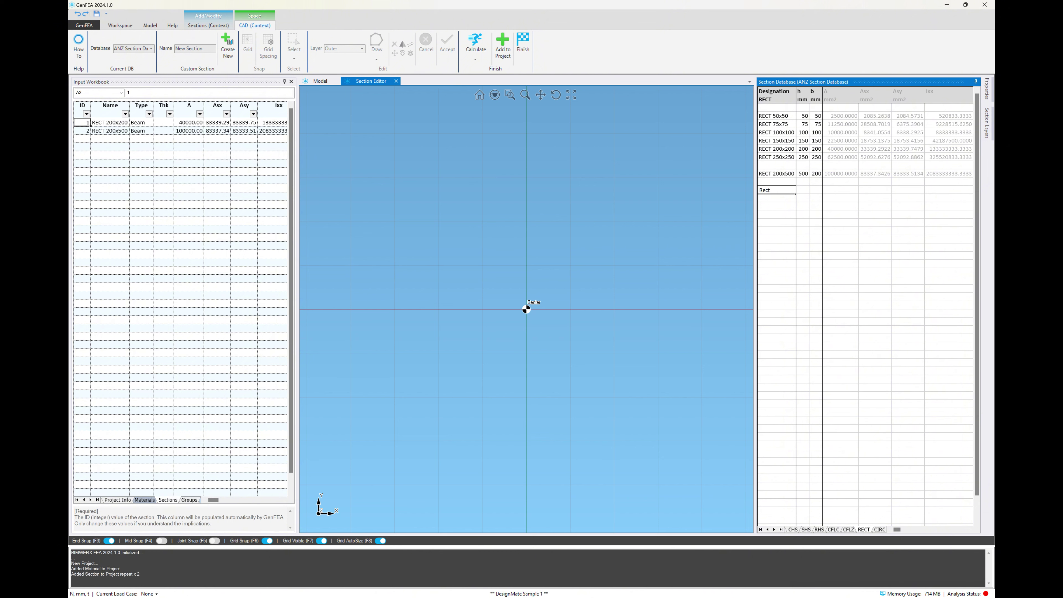
text(200x450)
key(Tab)
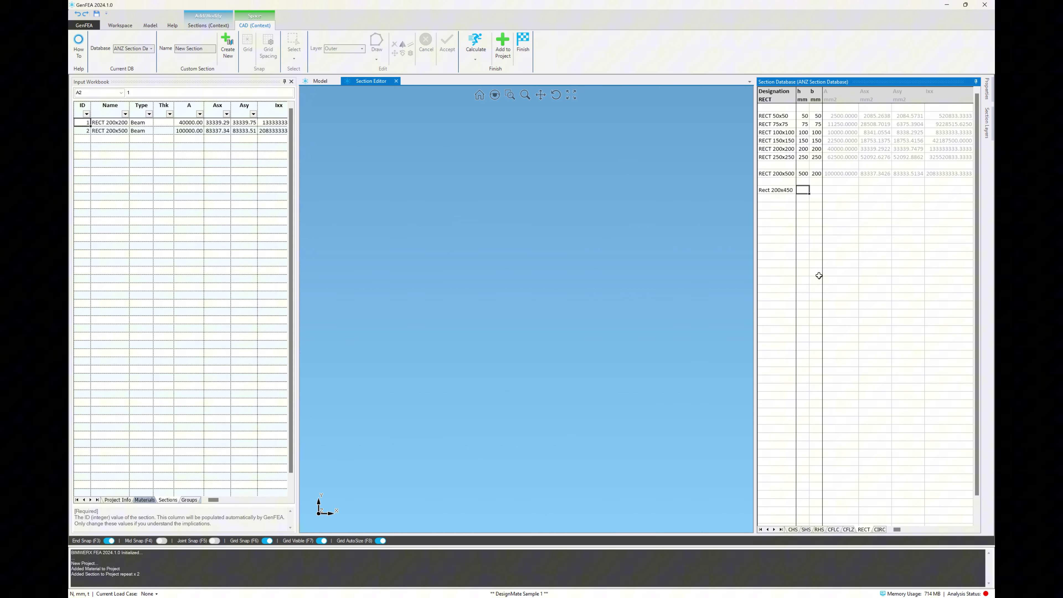
text(450)
key(Tab)
text(200)
key(Left)
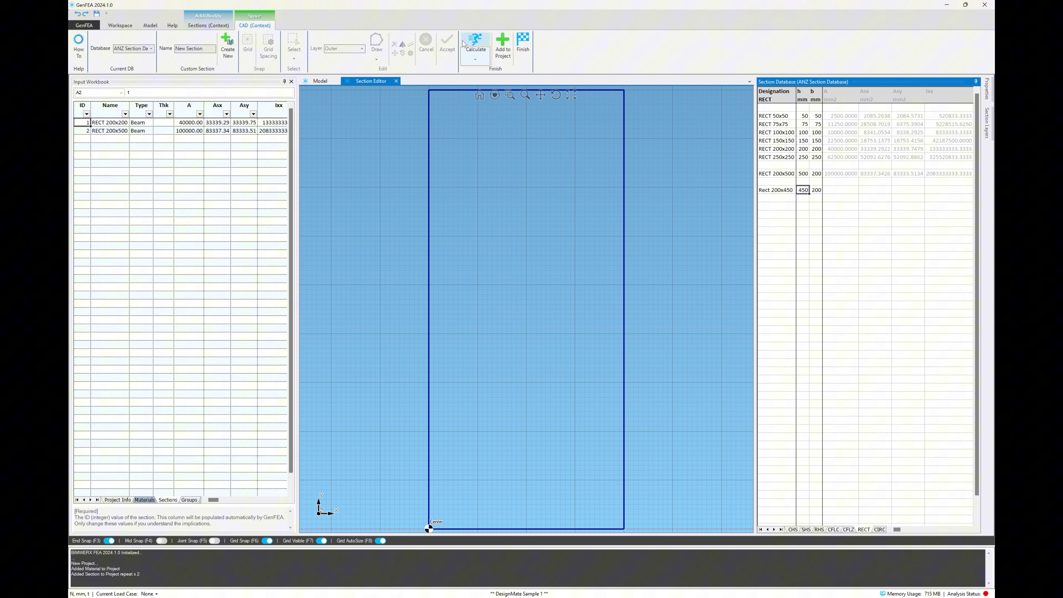
click(477, 40)
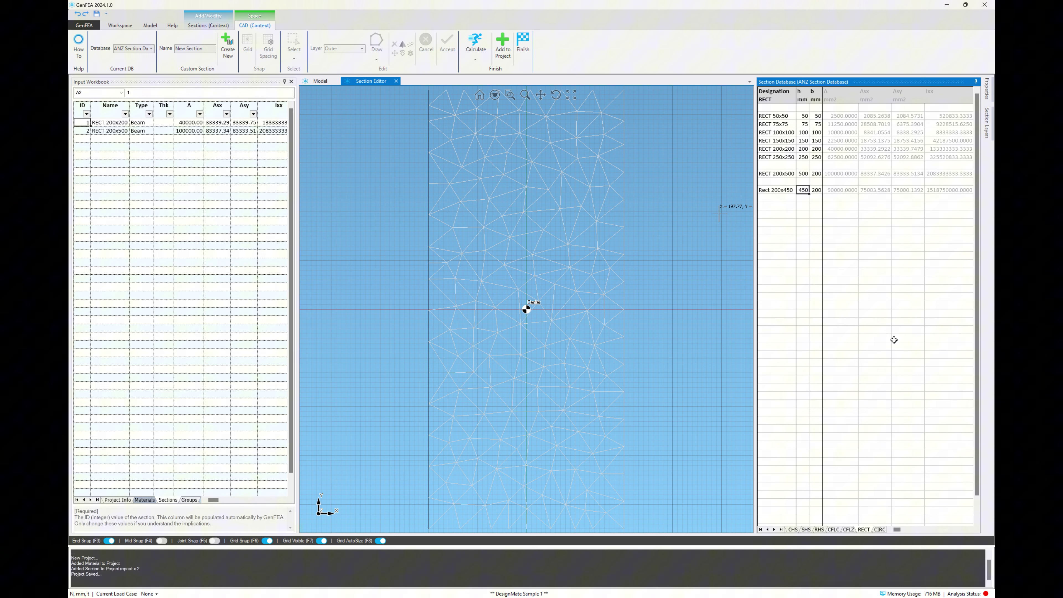
mouse_move(897, 530)
mouse_down()
mouse_move(959, 534)
mouse_move(897, 532)
mouse_up()
click(499, 56)
click(523, 44)
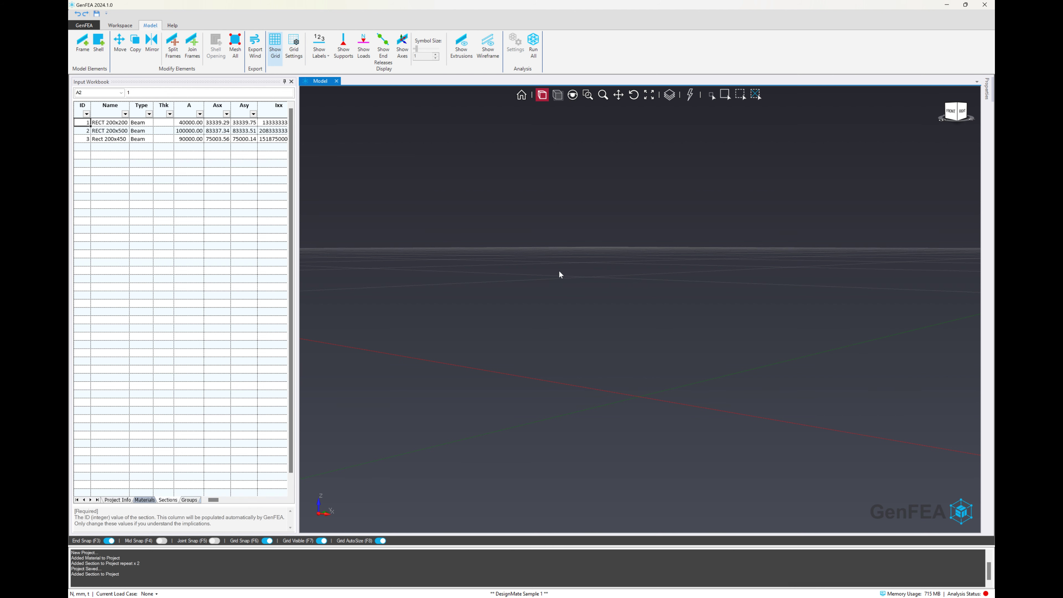
On the Groups sheet, add and apply a member group named Cols.
click(163, 130)
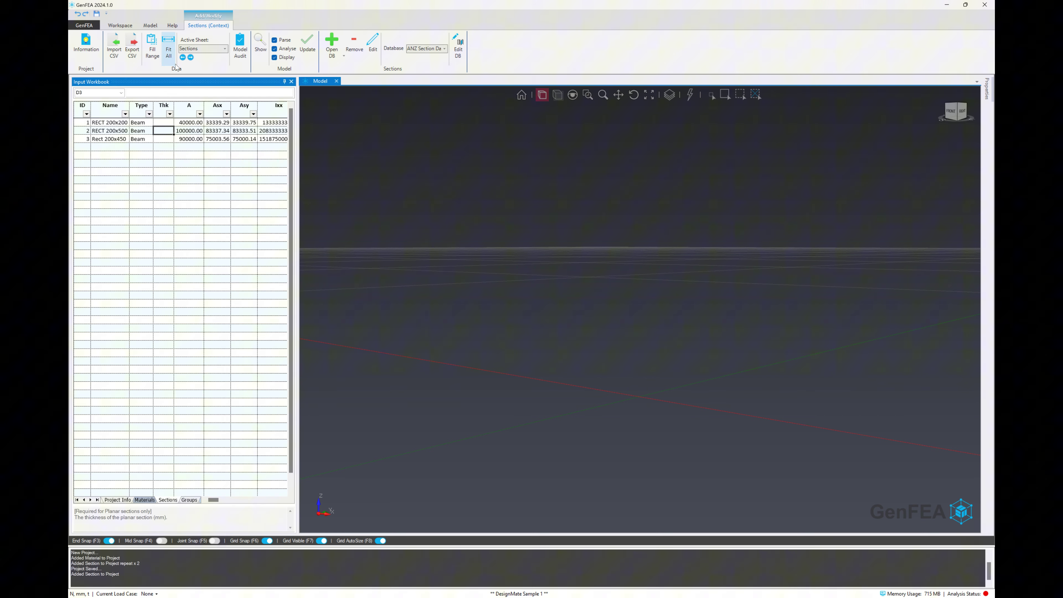
click(191, 57)
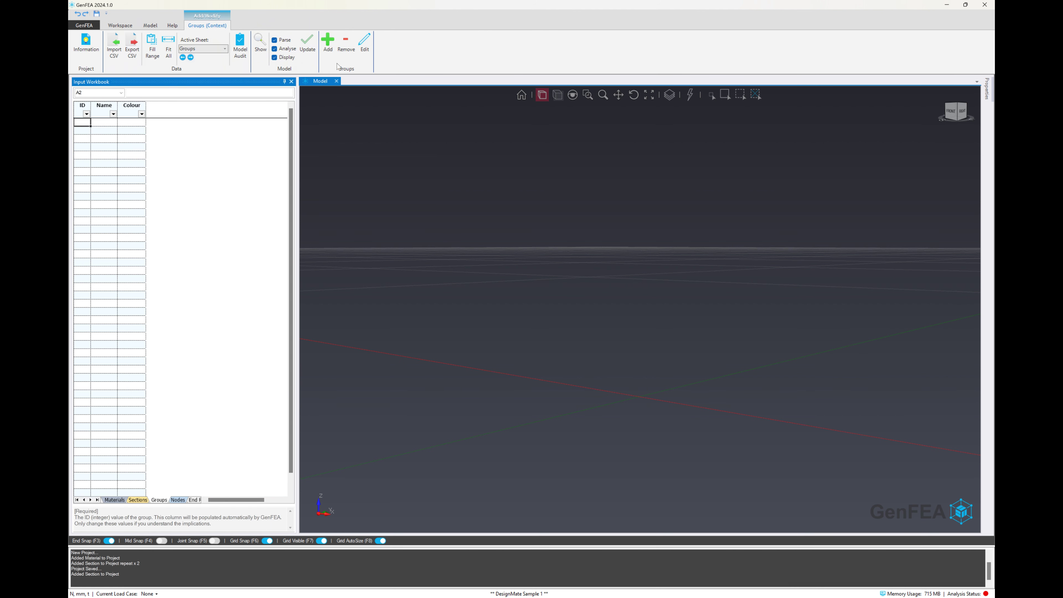
click(328, 42)
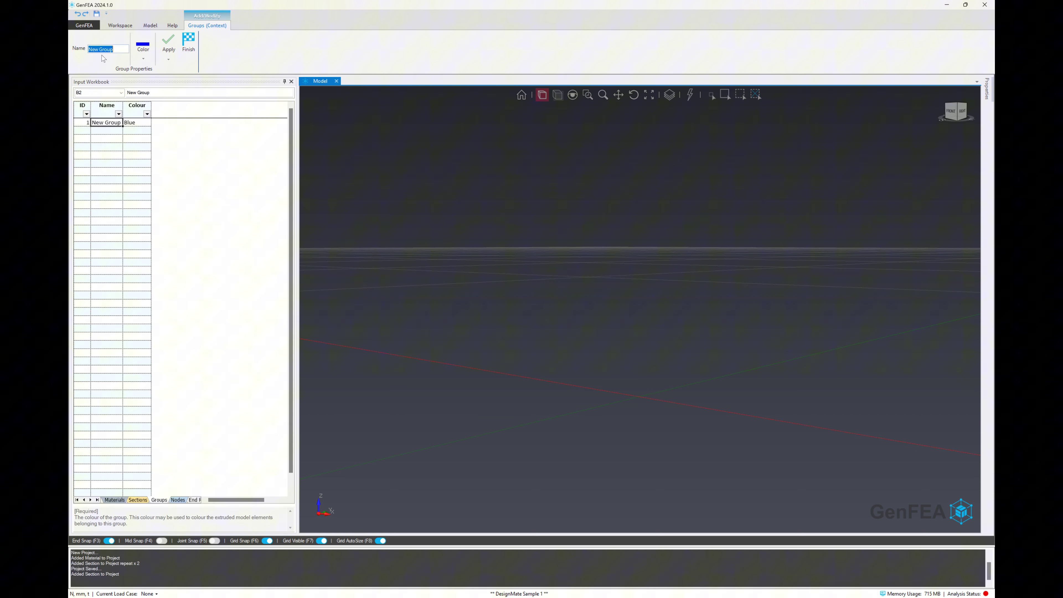
text(Cols)
key(Return)
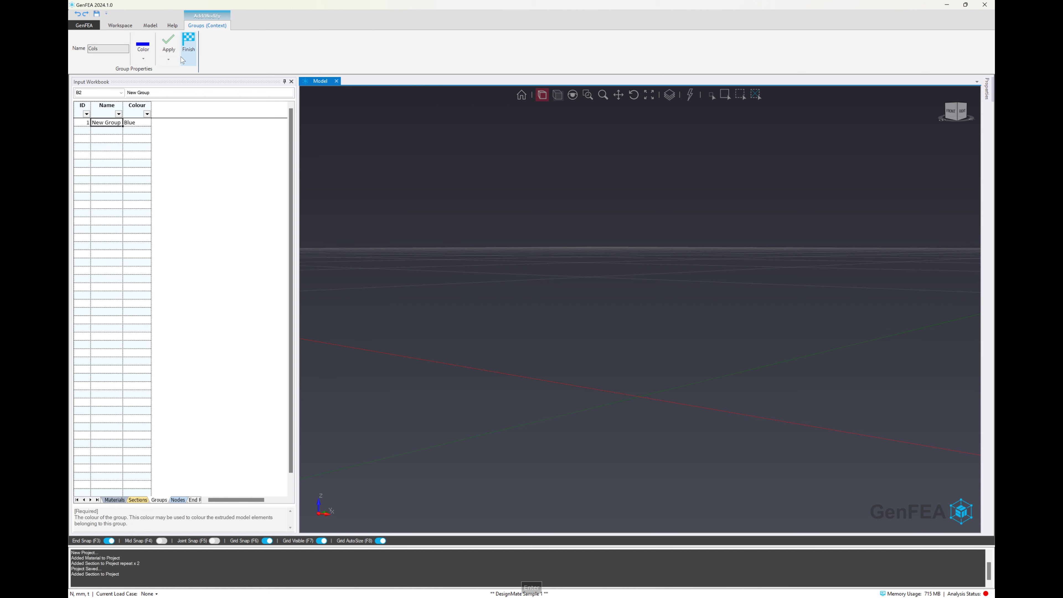
click(168, 43)
Rename the next group to Beams, set its colour to Cyan, and apply.
click(119, 50)
text(Beams)
key(Return)
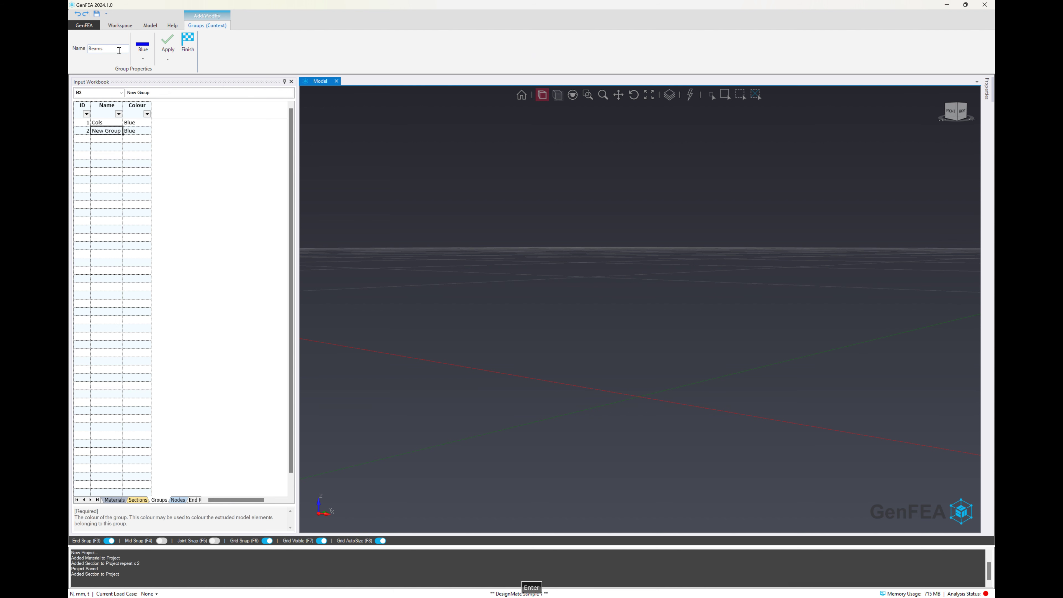
click(143, 47)
click(155, 83)
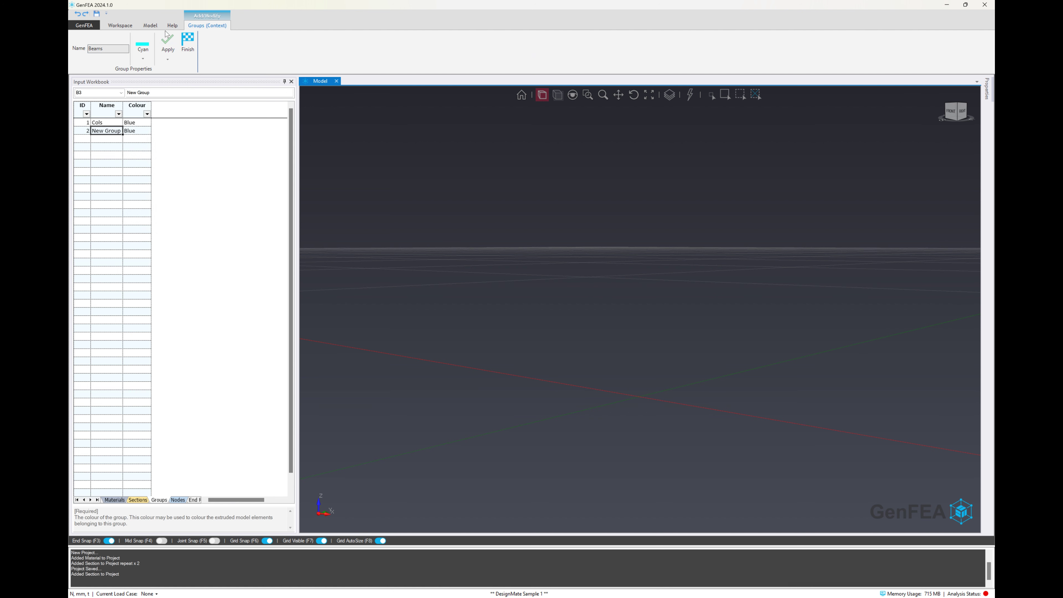
click(167, 40)
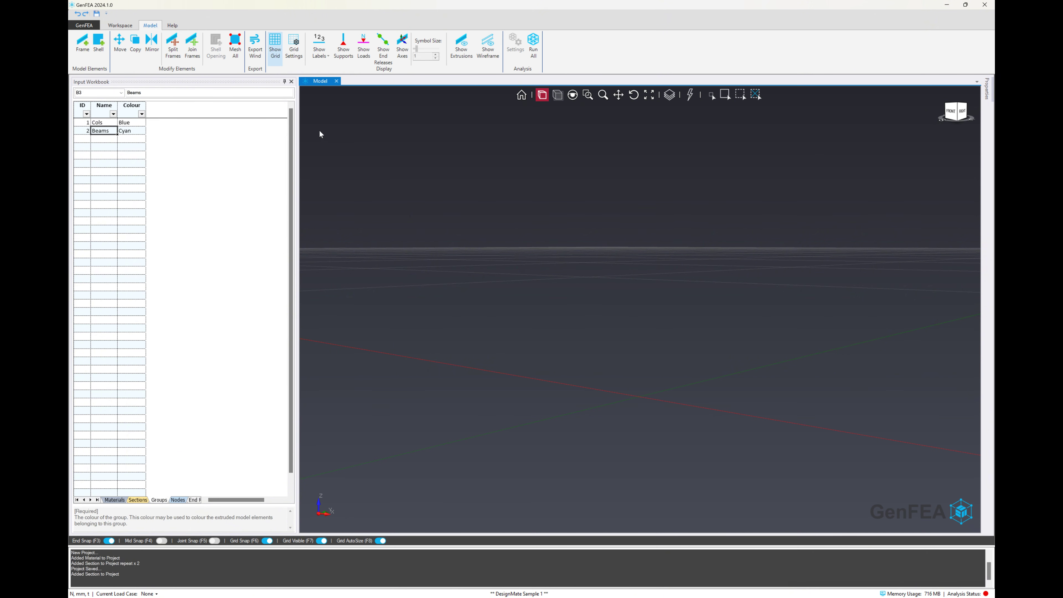
Launch DesignMate from the Workspace tools and bring up Configure AI Models via the model selector.
click(120, 25)
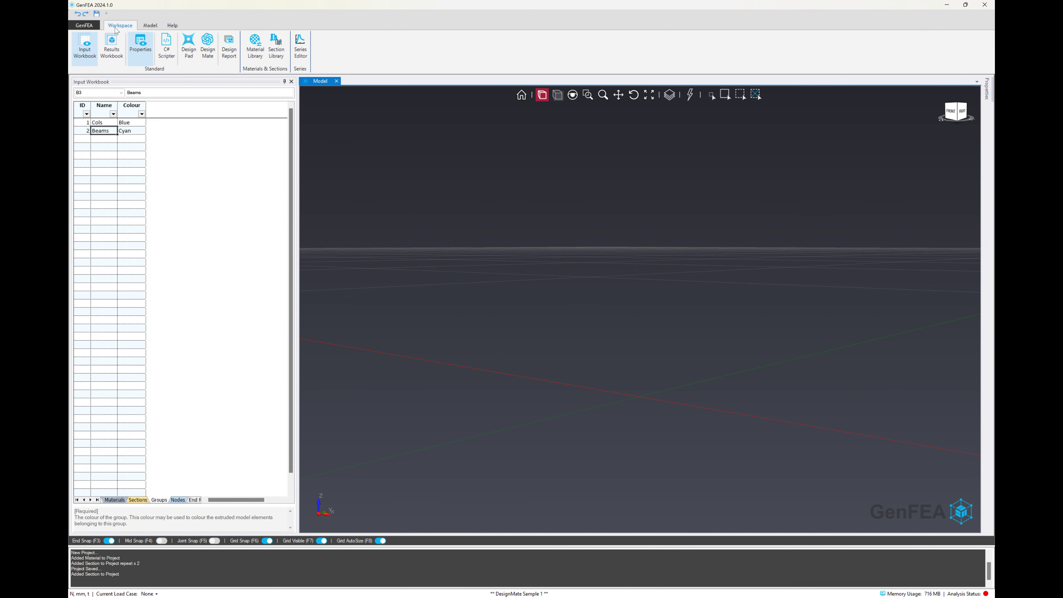
click(205, 54)
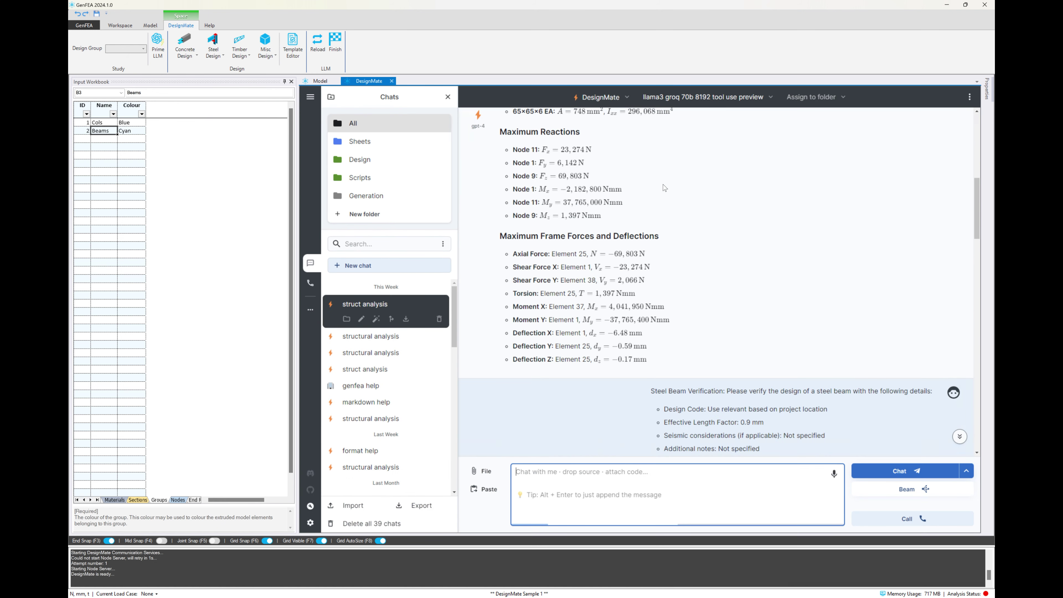
click(745, 98)
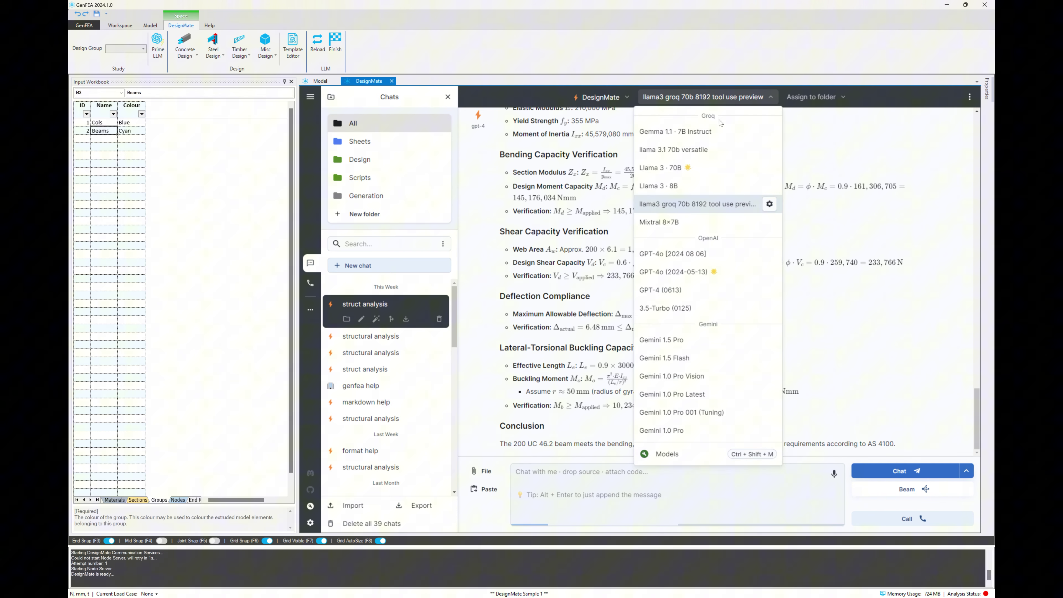
click(678, 455)
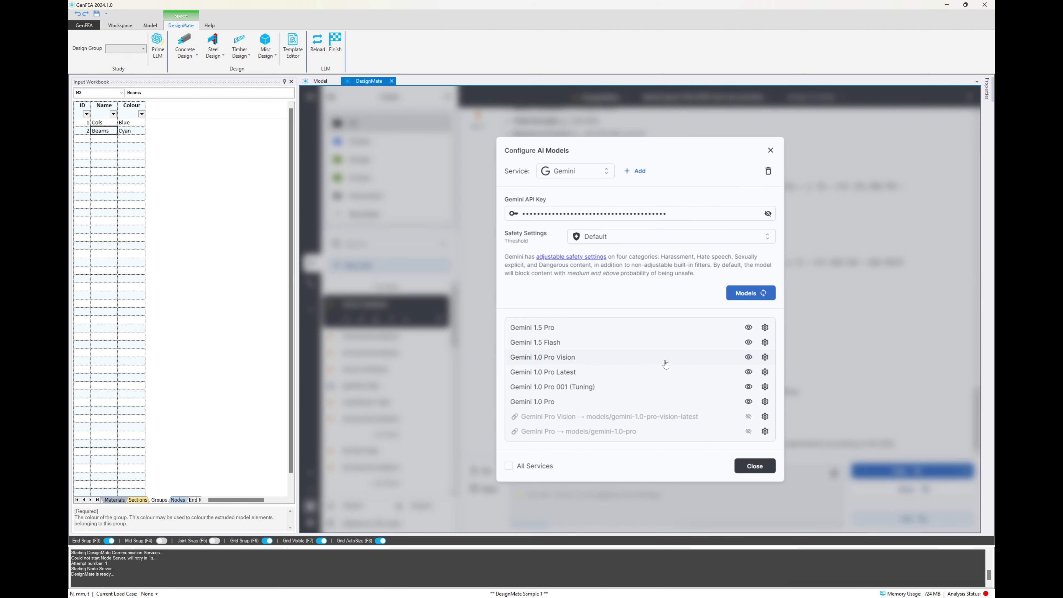
Switch the service to OpenAI, check its API key, and review the GPT-4o [2024 08 06] options.
click(601, 179)
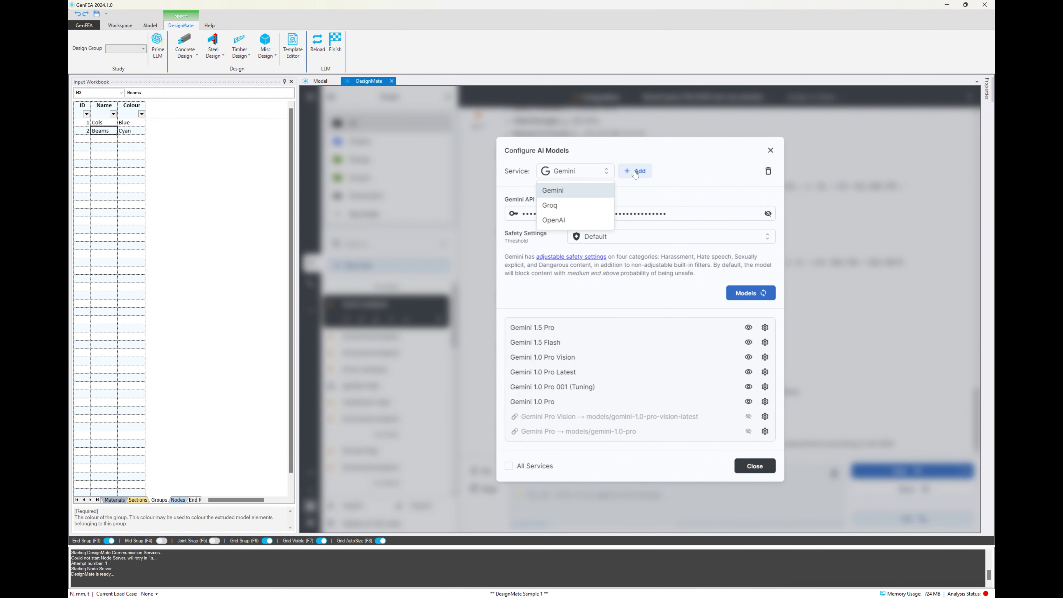
click(566, 219)
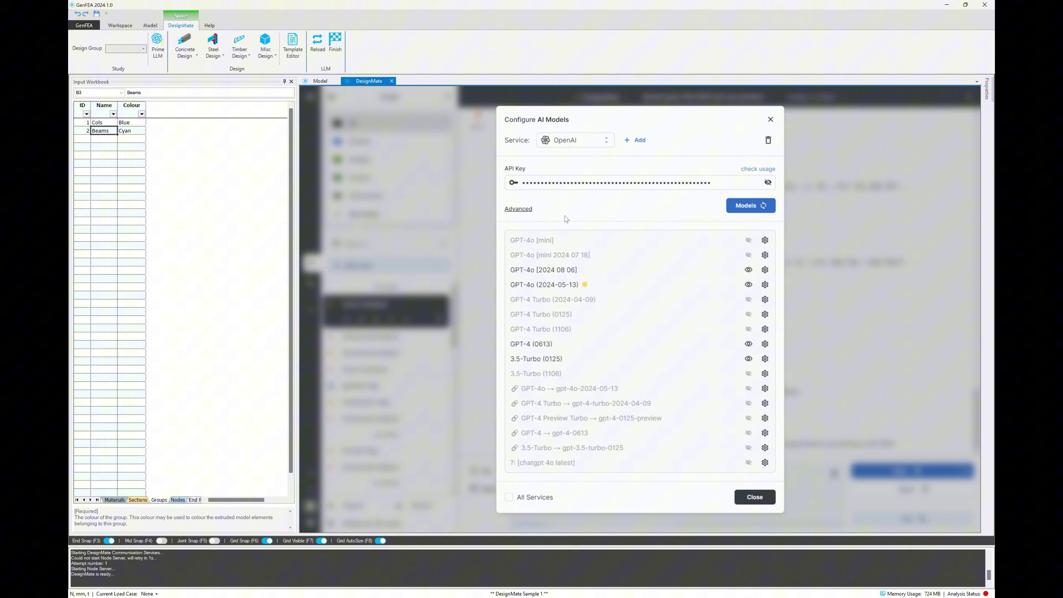
click(717, 183)
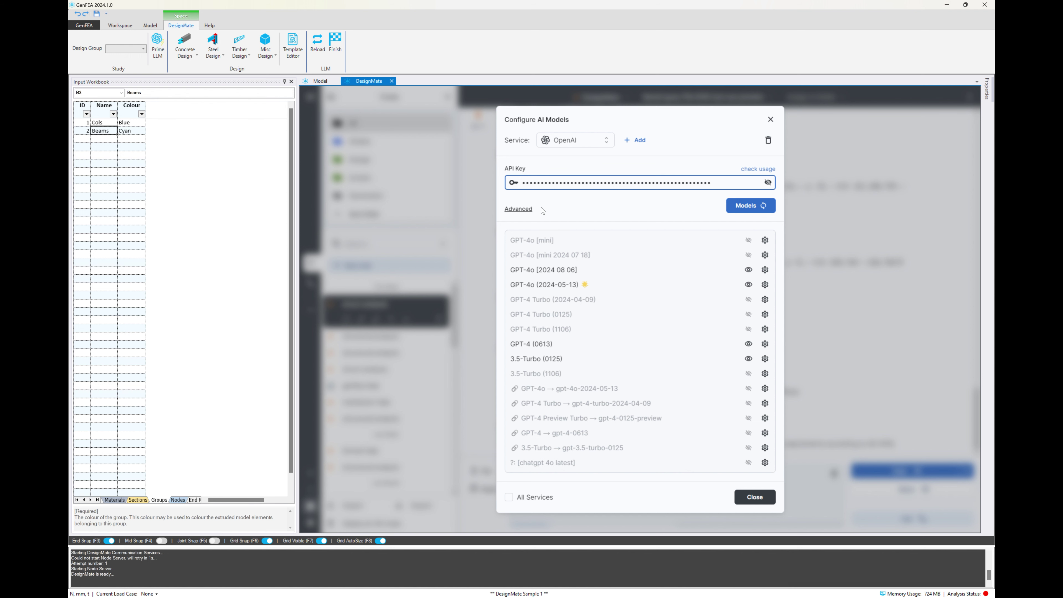
mouse_move(570, 292)
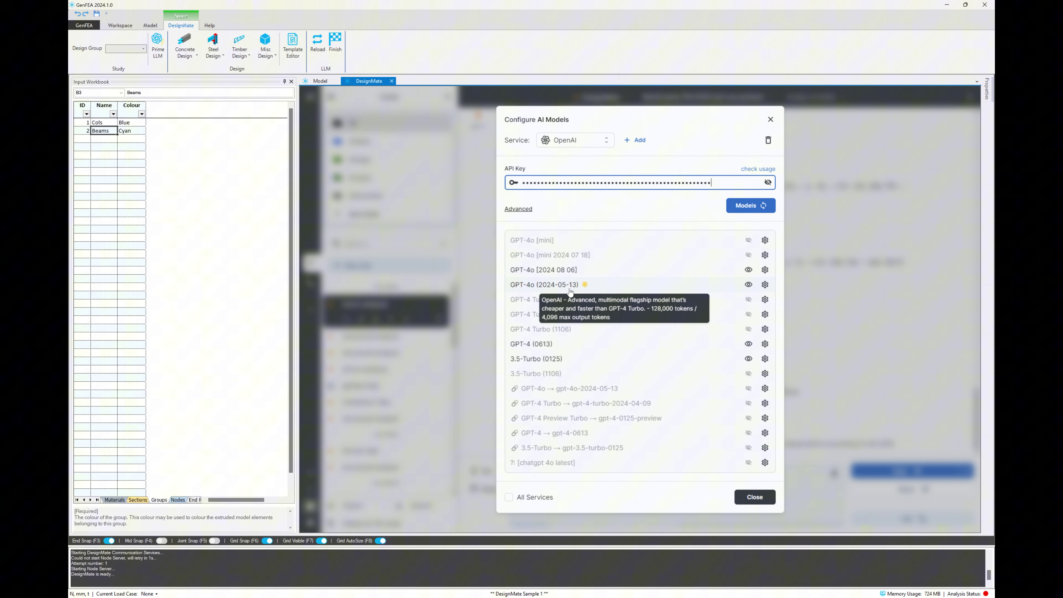
mouse_move(551, 272)
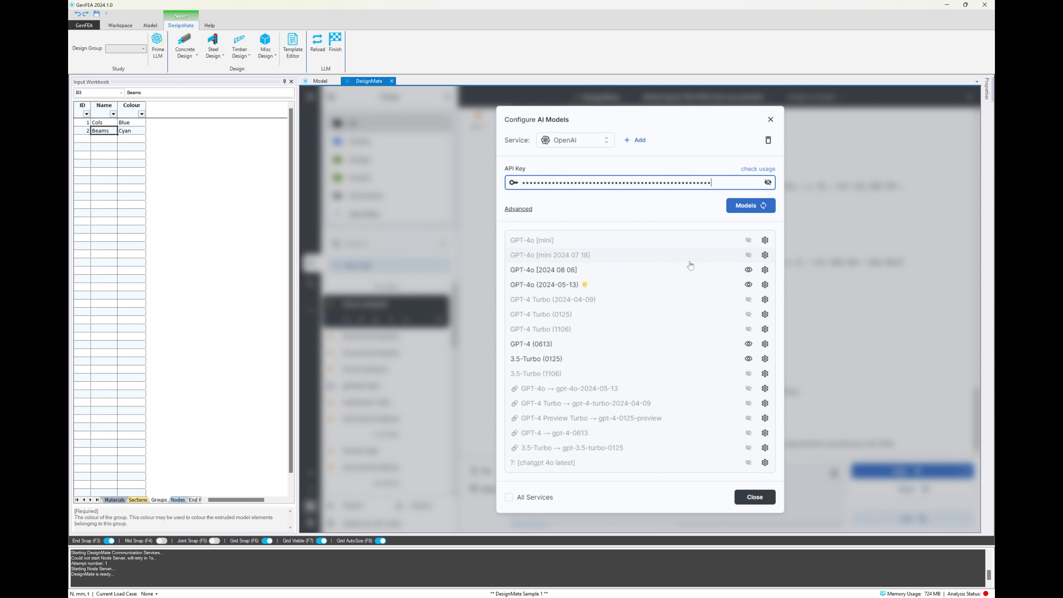
click(765, 270)
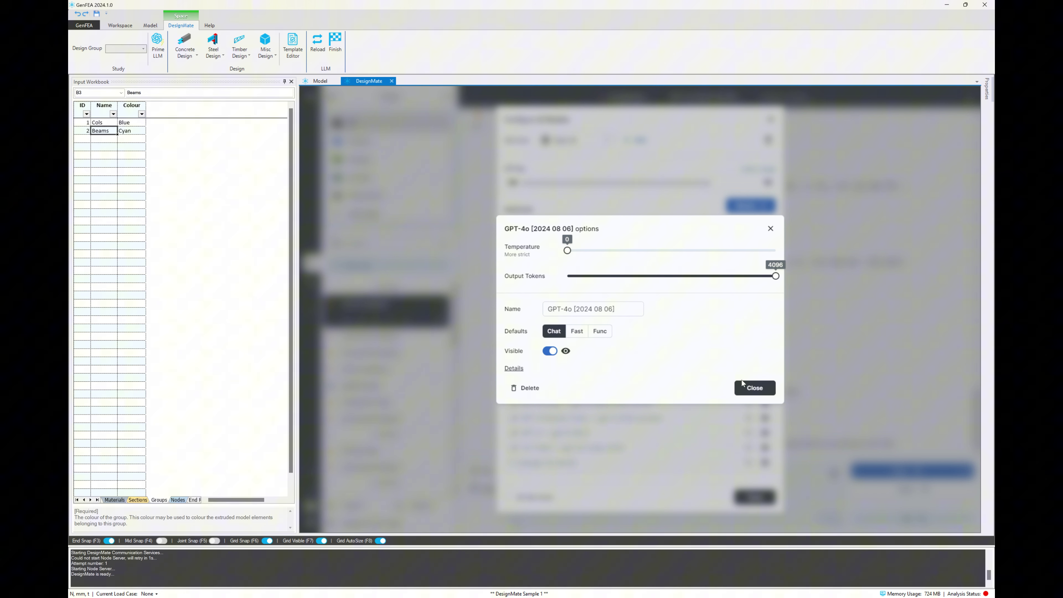
click(753, 388)
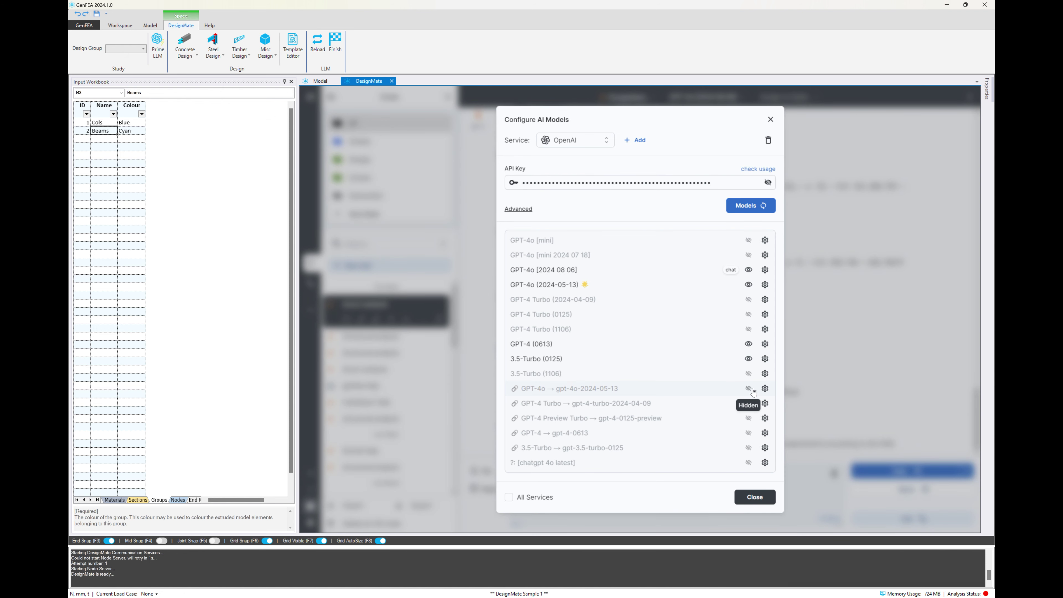
Close model configuration, open a new Input Workbook Creator chat, and assign it to the Generation folder.
click(755, 497)
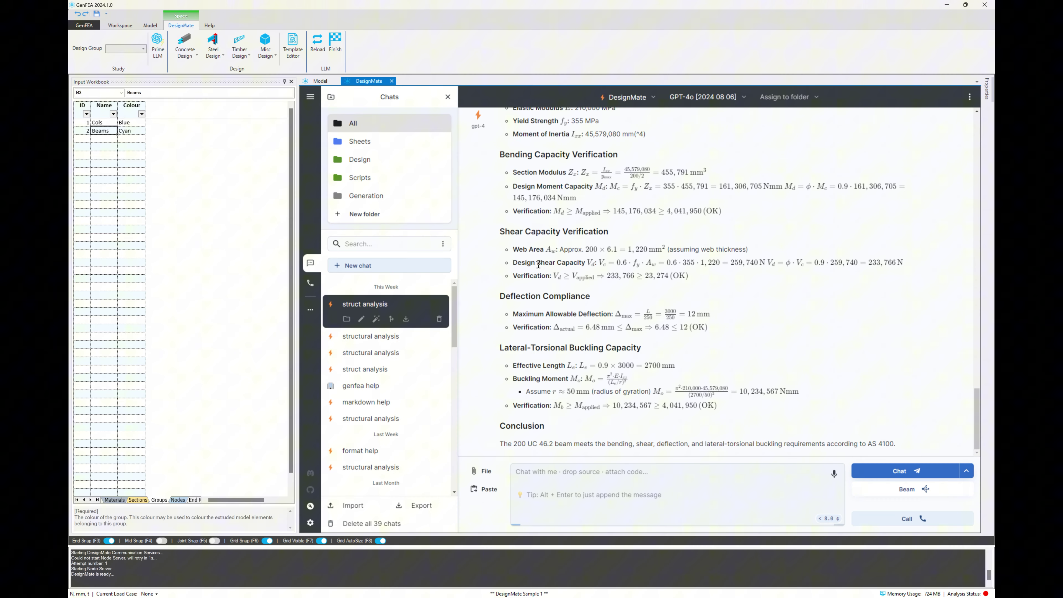
click(383, 268)
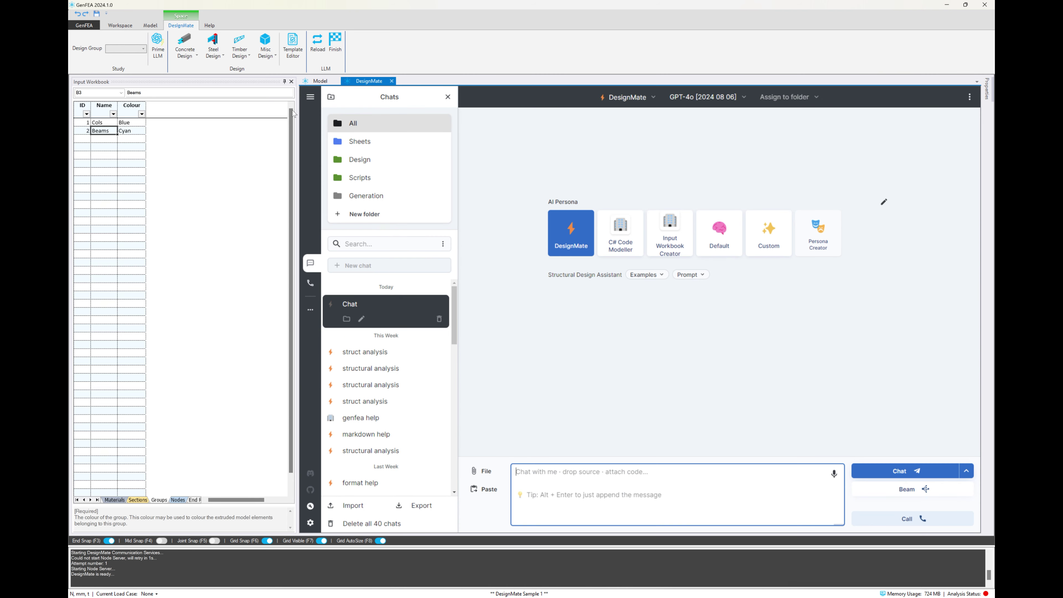
click(285, 89)
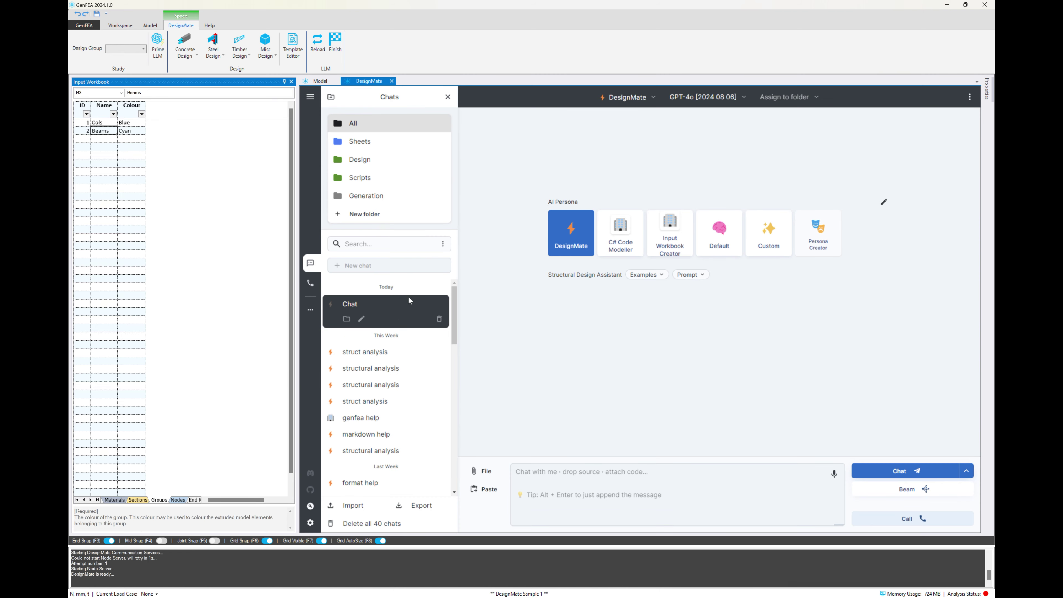
click(667, 250)
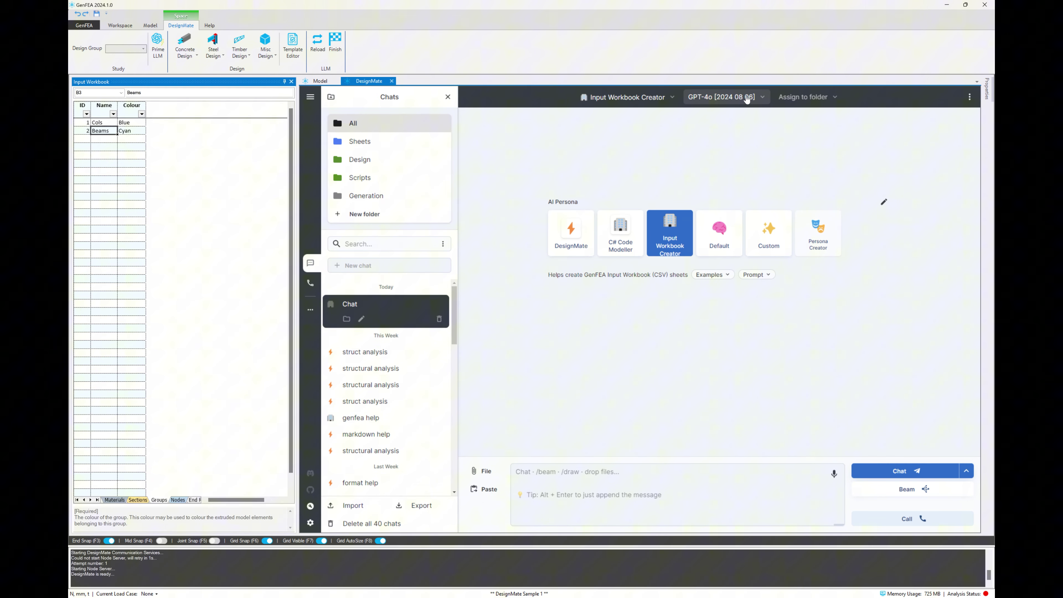
click(827, 102)
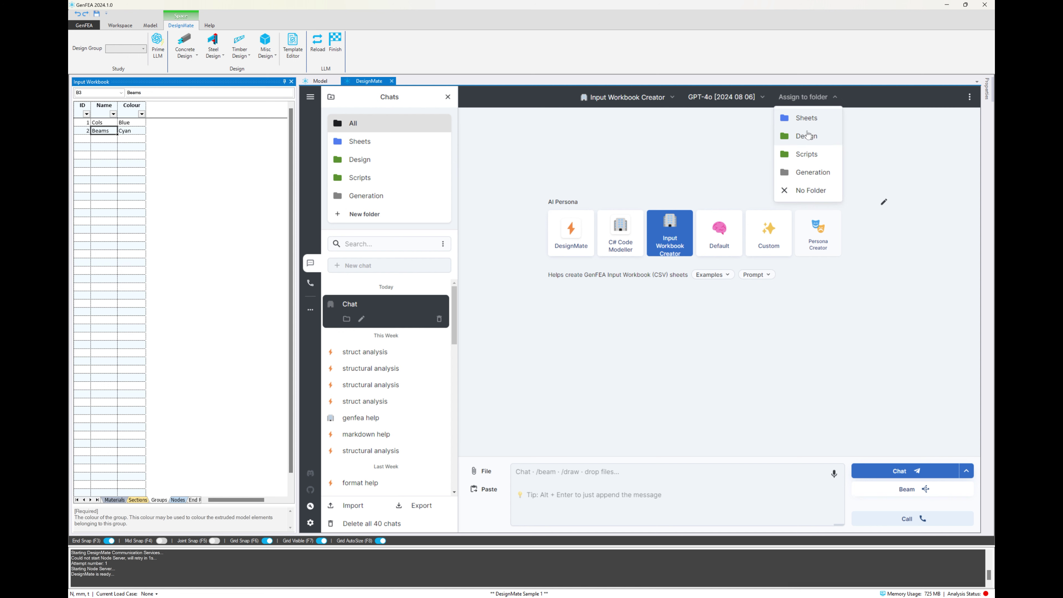
click(805, 178)
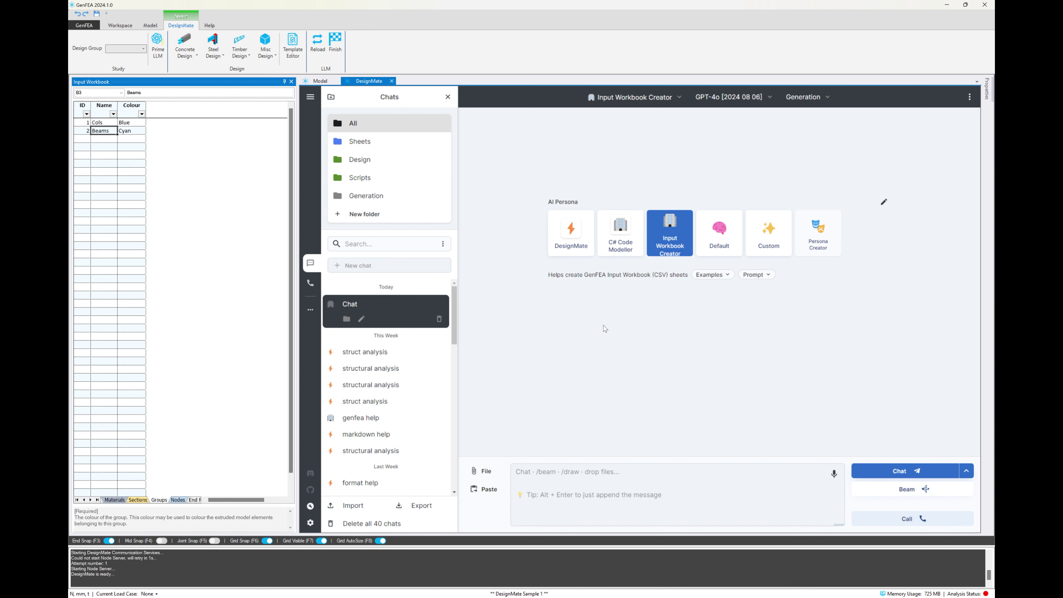
click(612, 486)
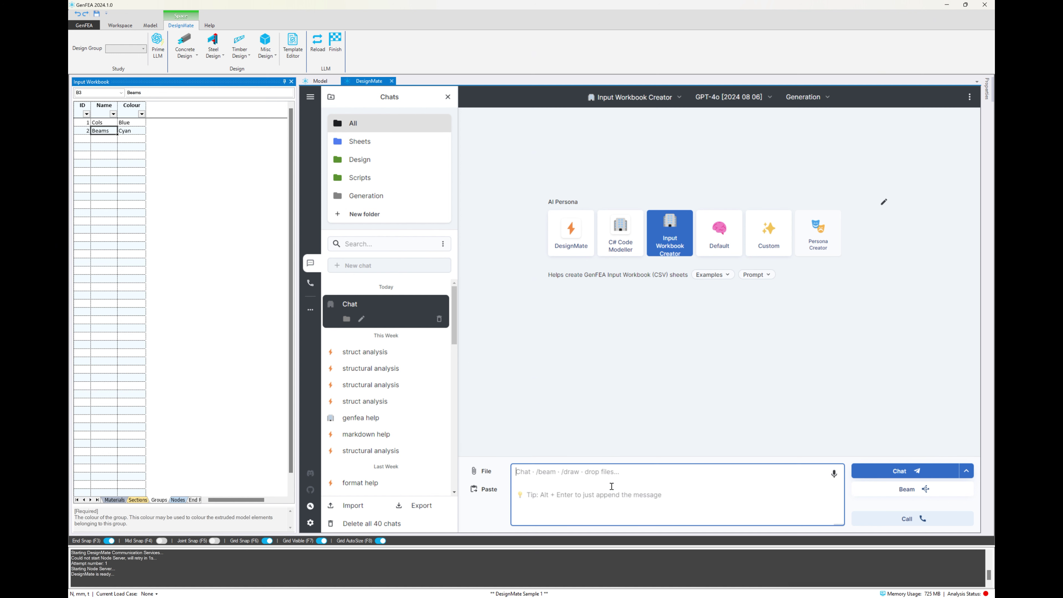
Ask DesignMate if it knows the GenFEA input workbook format for nodes and frame elements.
text(Hi, are y)
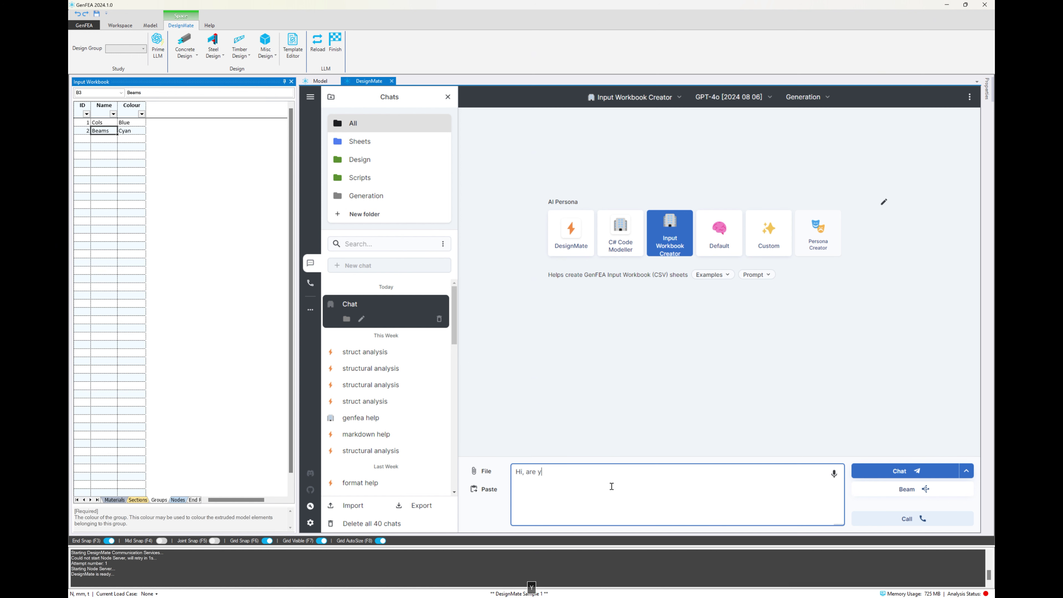
text(ou familiar with the GenFEA input workbook format for nodes an)
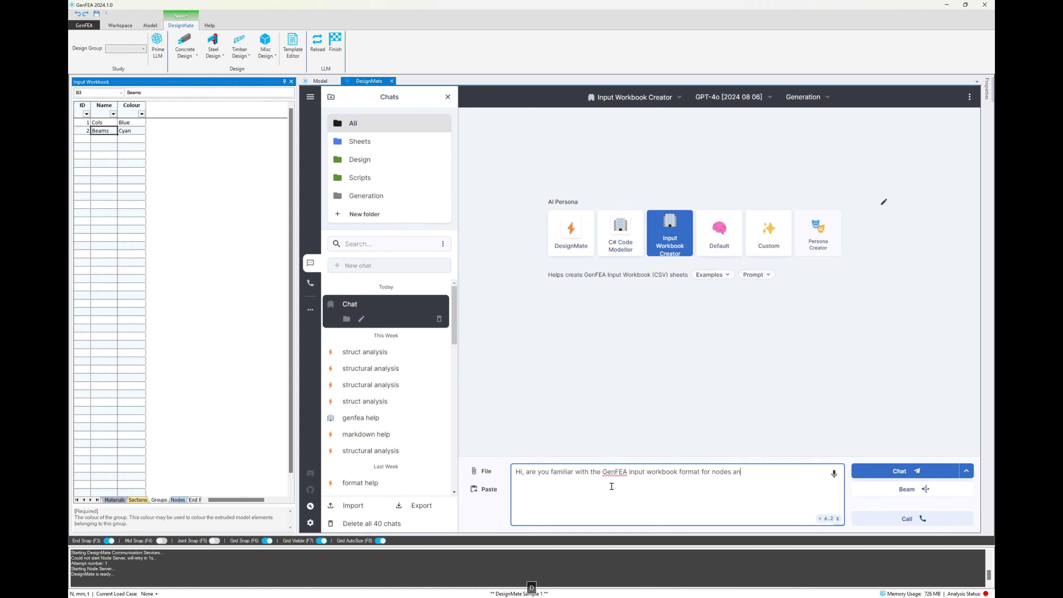
key(BackSpace)
key(BackSpace)
text(fra)
key(Return)
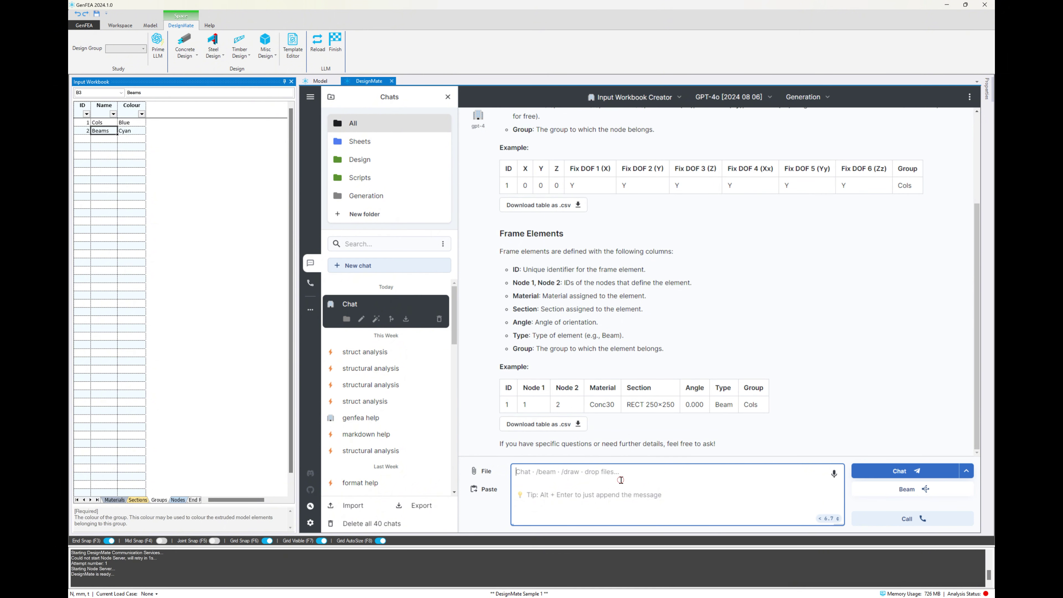
Request a frame: X span 15000mm, Y span 12000mm, 5 levels of 3000mm, columns at ≤4000mm spacing.
text(Great, pleas)
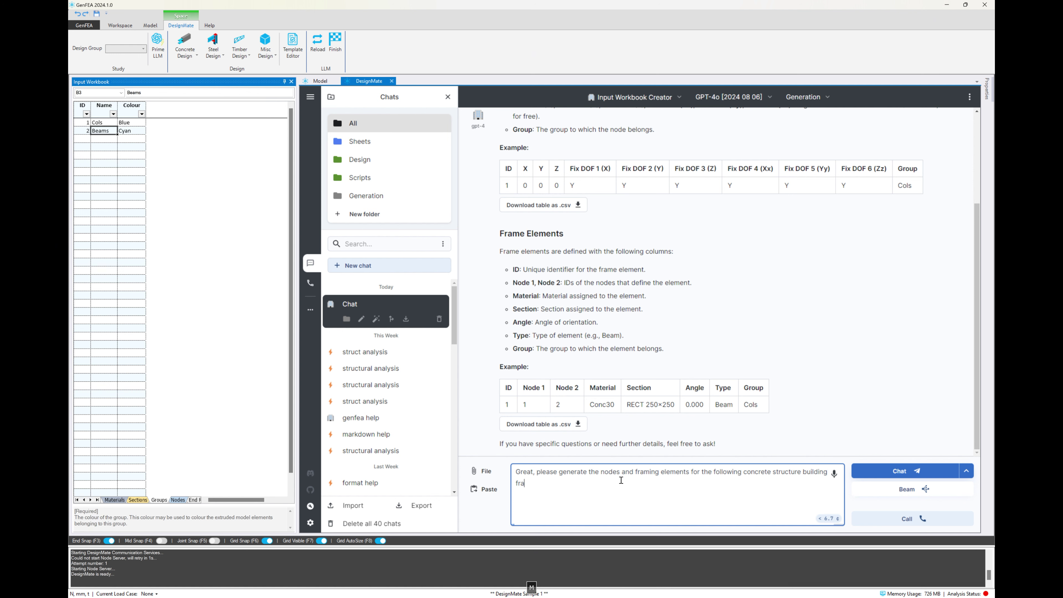
text(Span in X direction = 15000mm)
key(Return)
text(Span in Y )
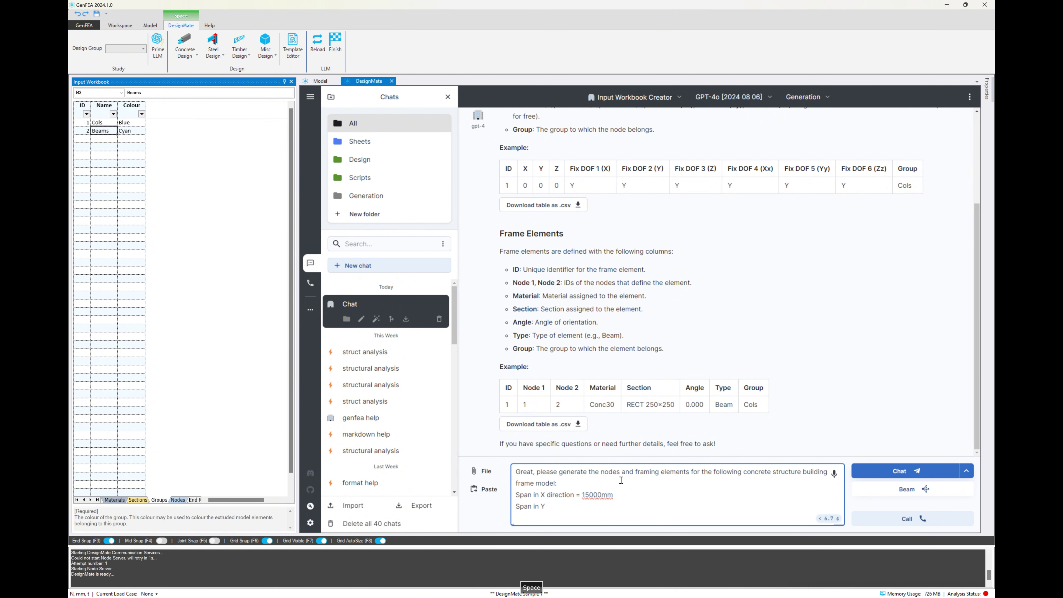
text(direction = 12000mm)
key(Return)
text(Level height)
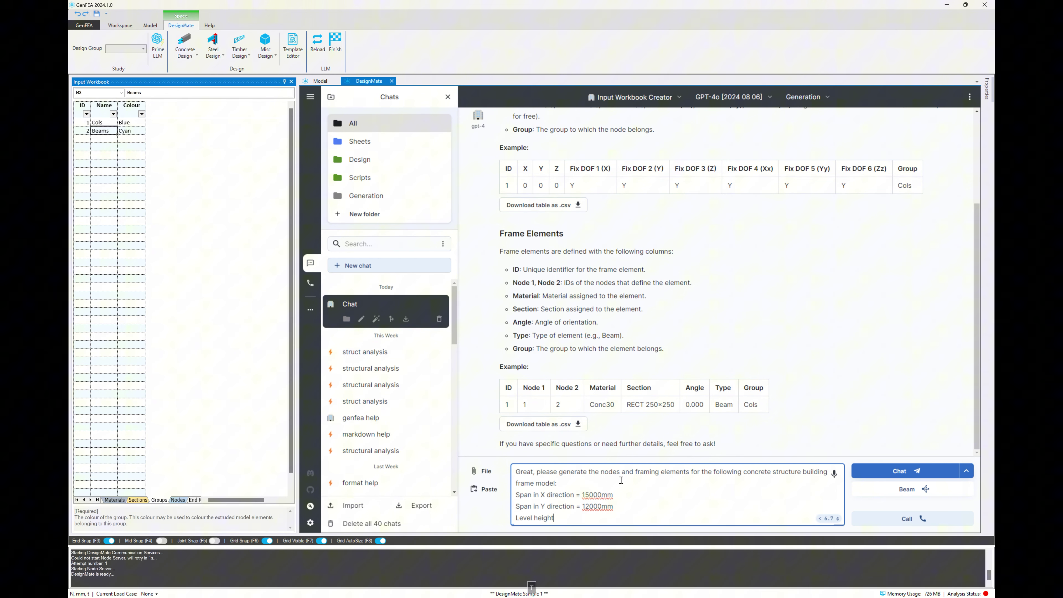
text( = 3000mm)
key(Return)
text(Number of levels = 5)
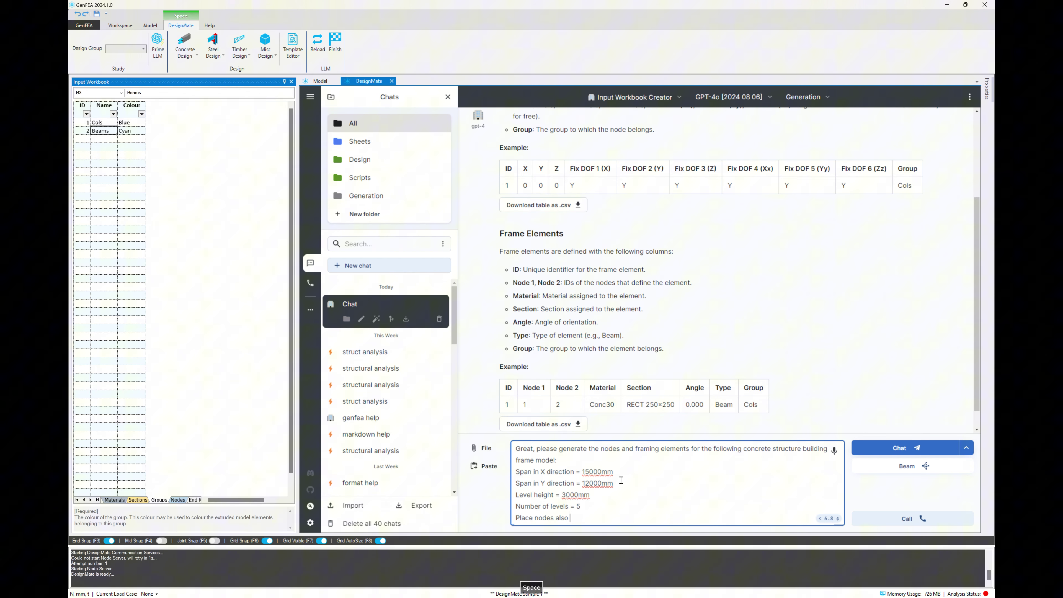
key(BackSpace)
key(BackSpace)
key(BackSpace)
key(BackSpace)
key(BackSpace)
key(BackSpace)
key(BackSpace)
key(BackSpace)
key(BackSpace)
key(BackSpace)
key(BackSpace)
text(columns at equidistant spacings along X and Y, no more than 4000)
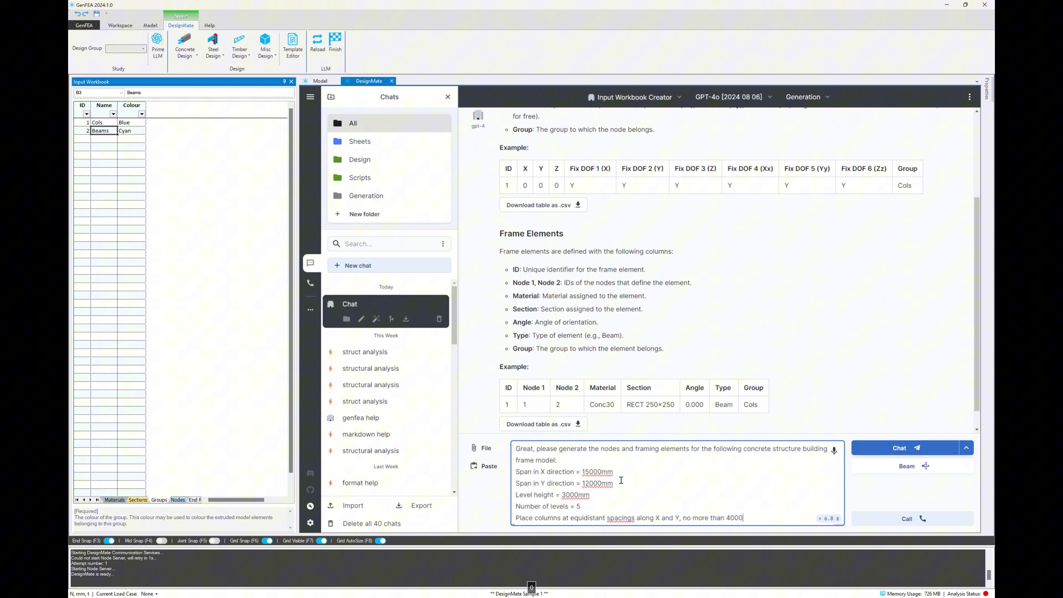
text(mm intervals (internal columns). We )
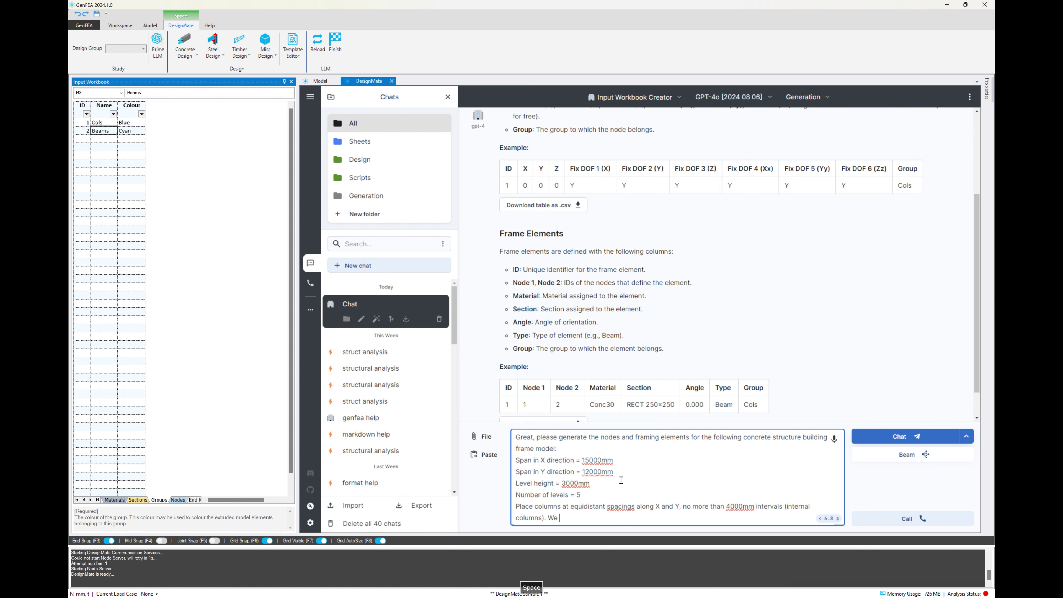
text(need a concrete building frame consisting of columns and beams. Let's start with the nodes sheet based on the above)
key(Return)
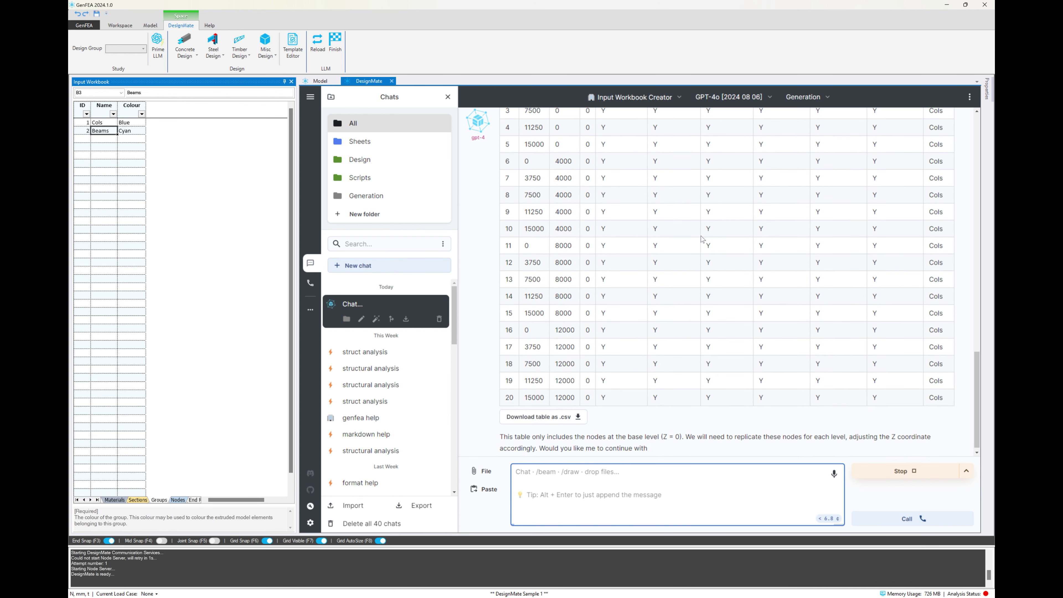
Point out all nodes are at Z = 0 and ask for the 5 additional 3000mm levels.
scroll(702, 239, up, 2)
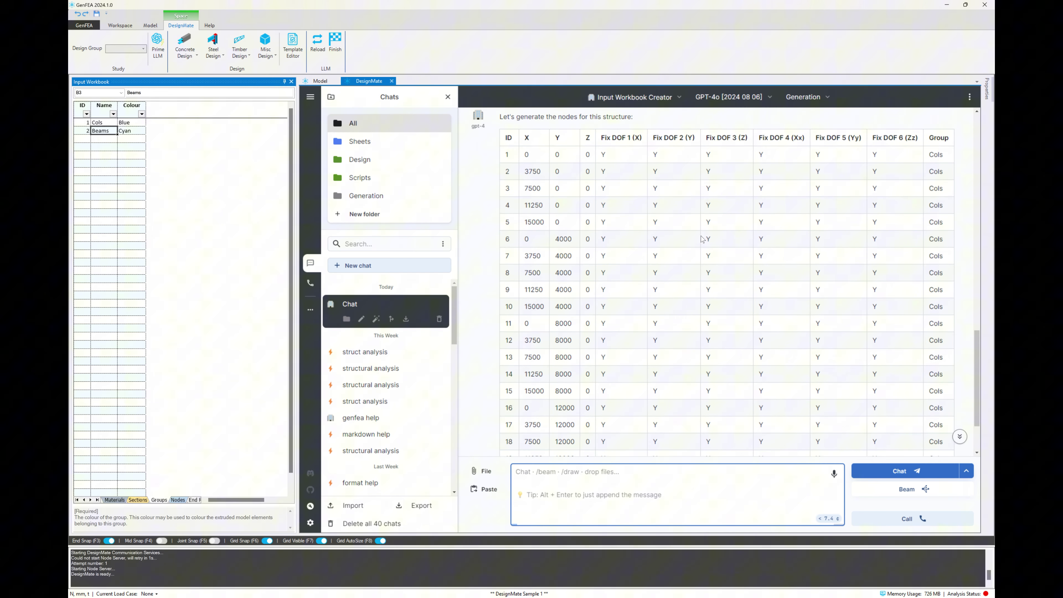
scroll(703, 240, down, 2)
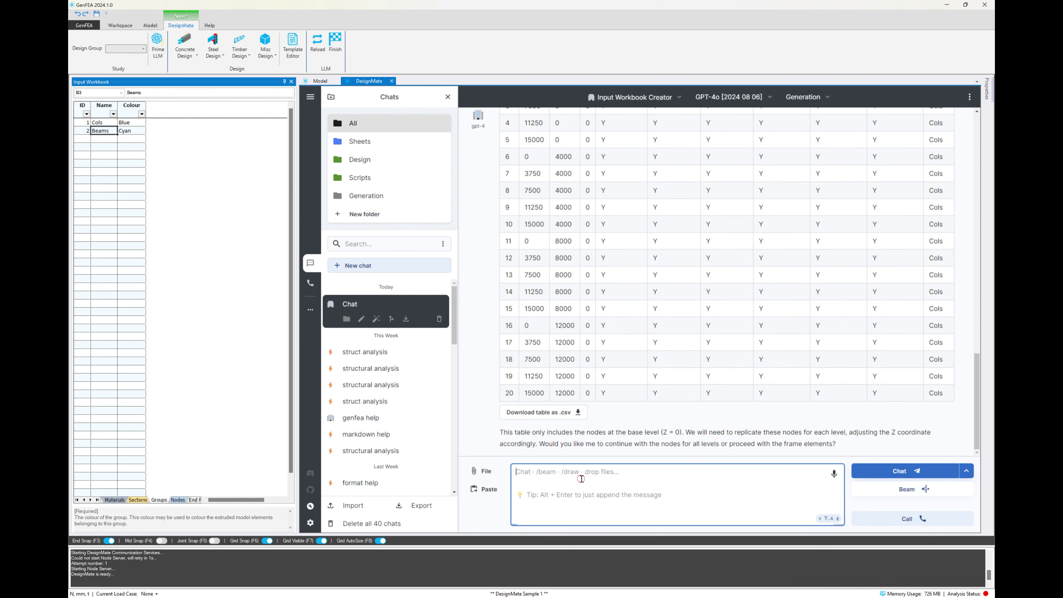
text(ok, h)
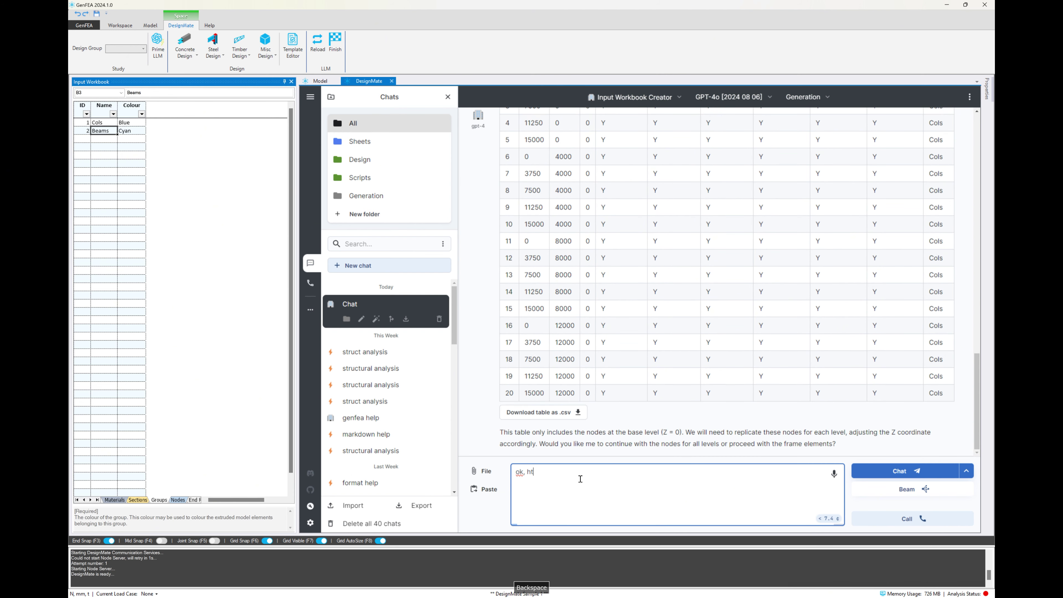
text(t)
text(hees)
key(BackSpace)
key(BackSpace)
text(se are all at Z = 0, what about the )
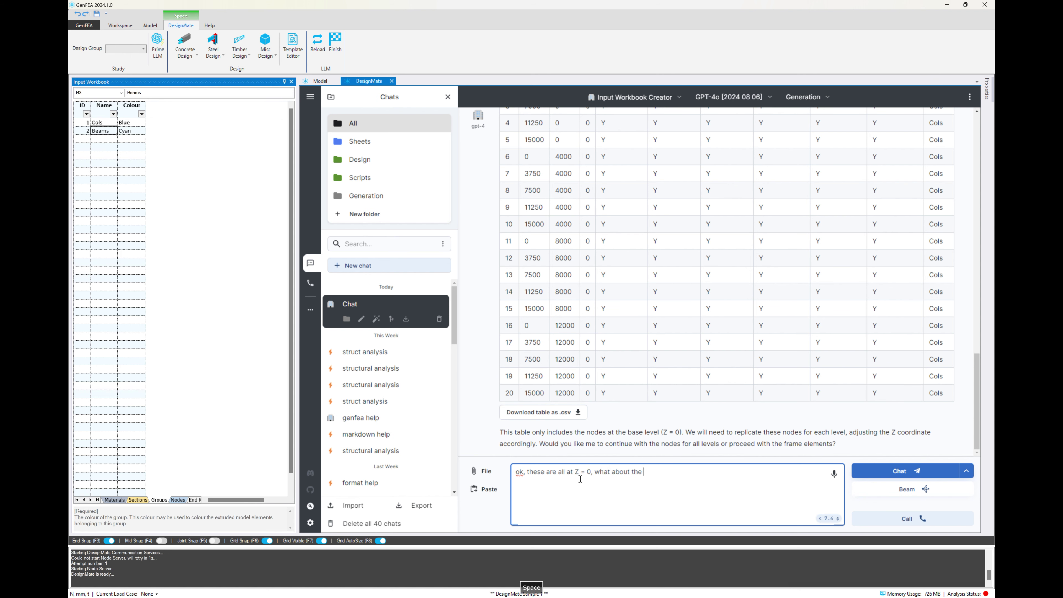
text(additional levels (5 levels @ 300)
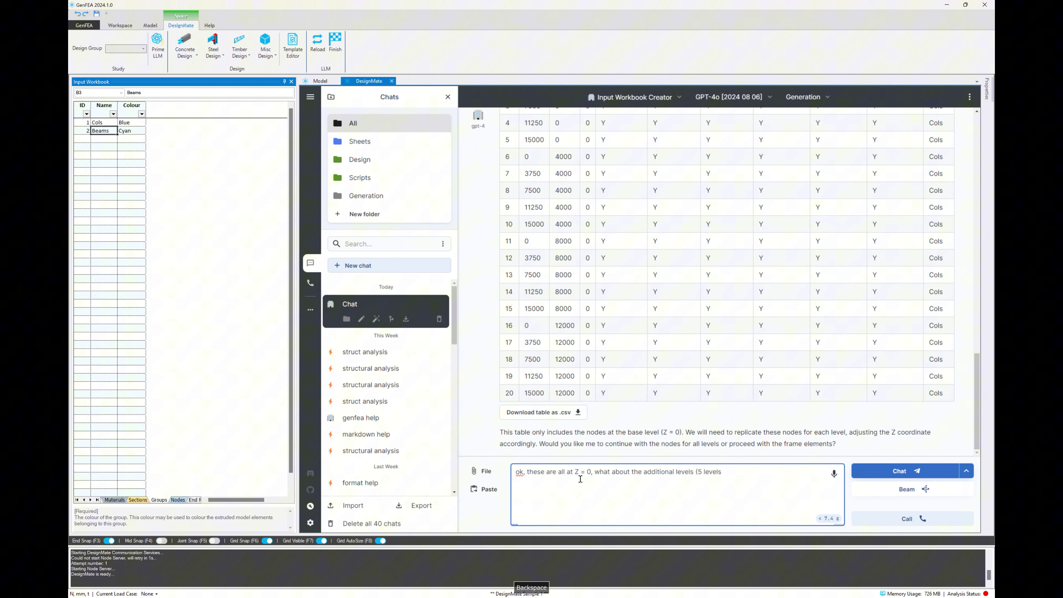
text(0mm height each)?)
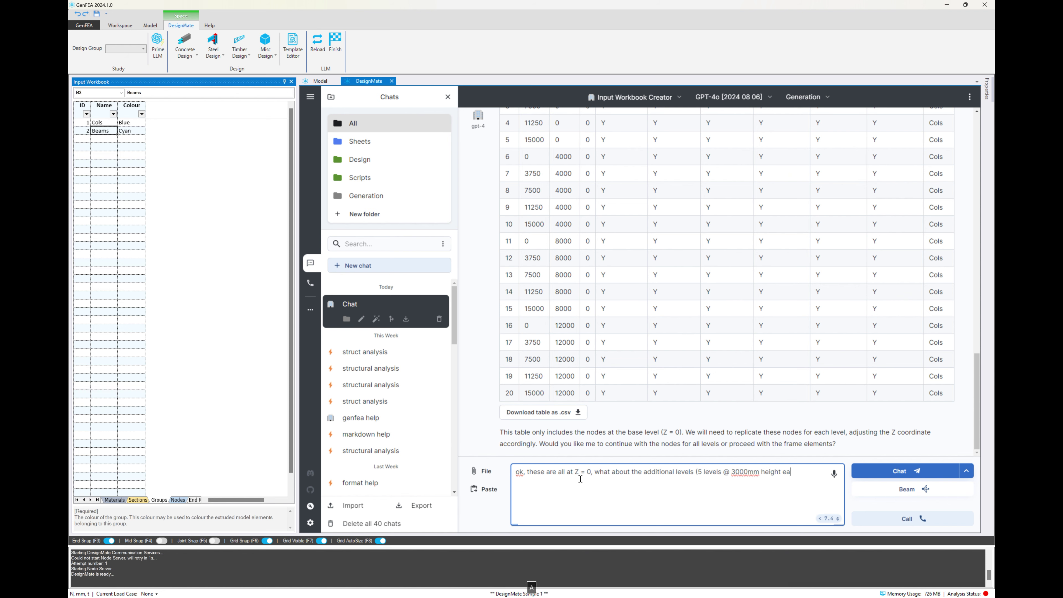
key(Return)
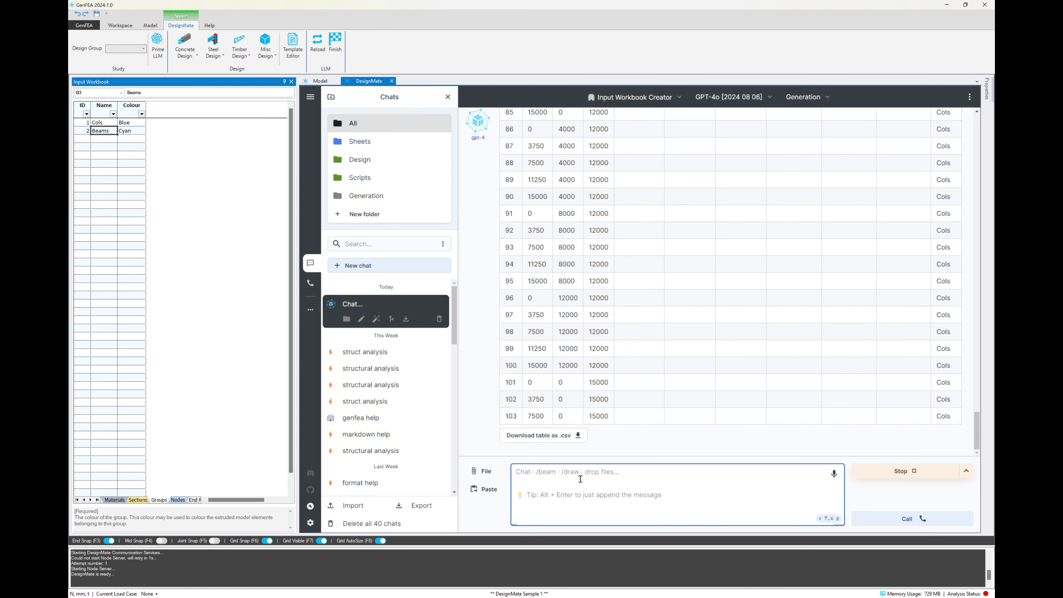
Import the 120 generated nodes from DesignMate's CSV table into the Nodes sheet.
click(544, 436)
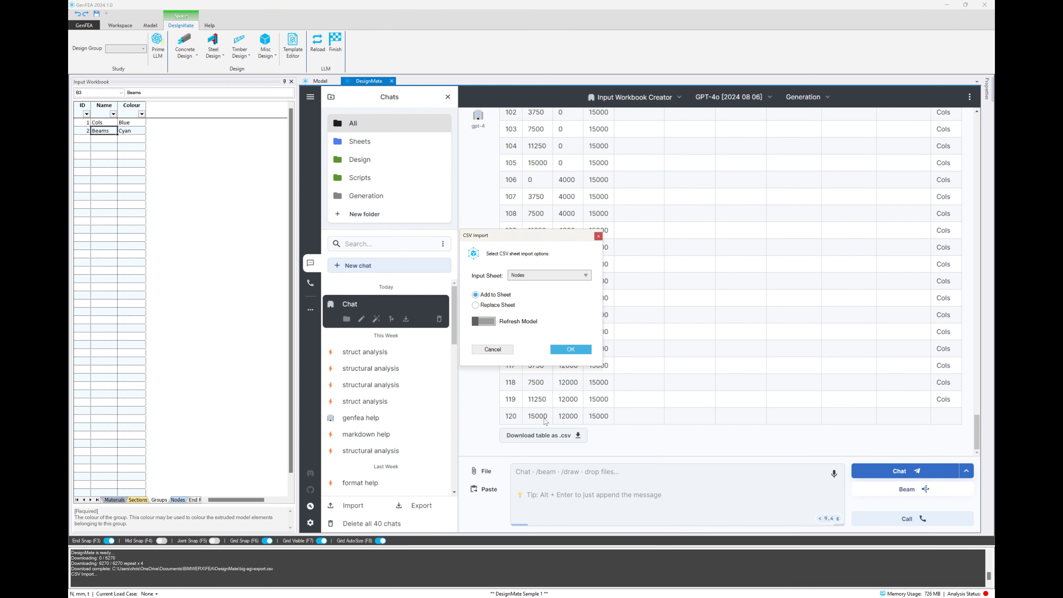
click(528, 276)
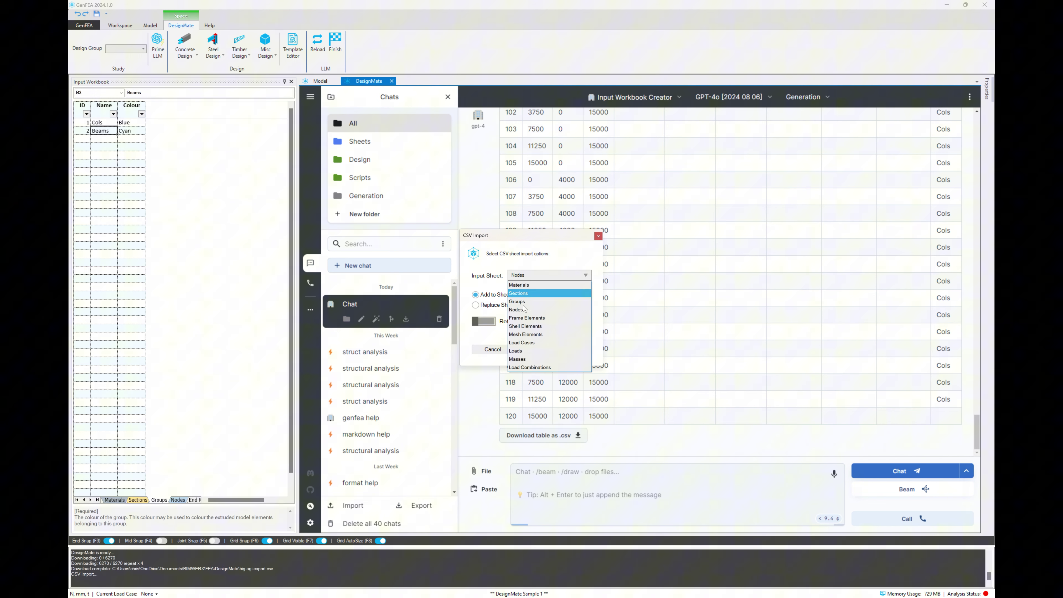
click(509, 306)
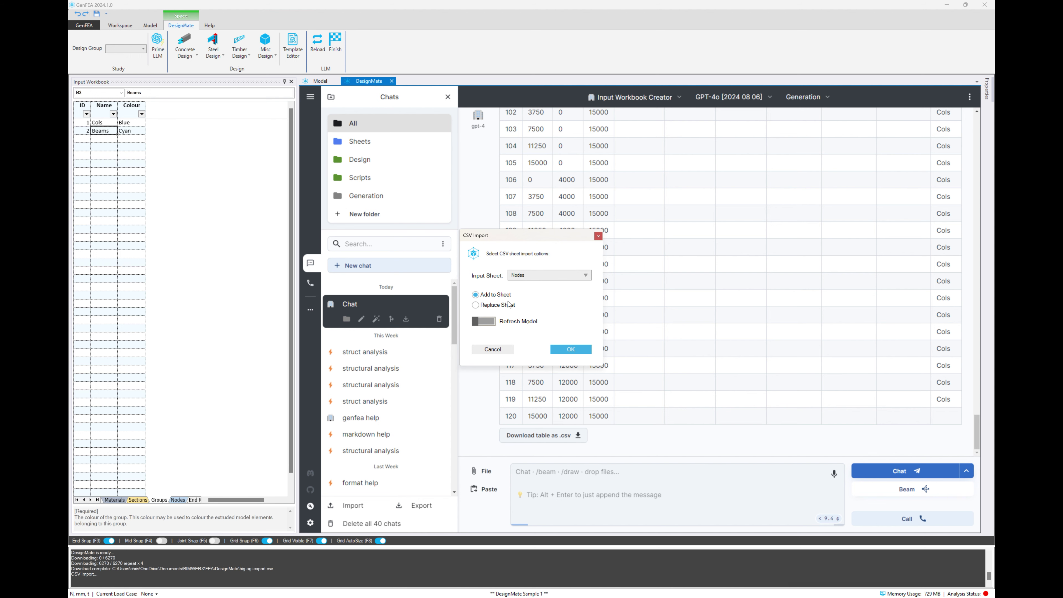
click(573, 350)
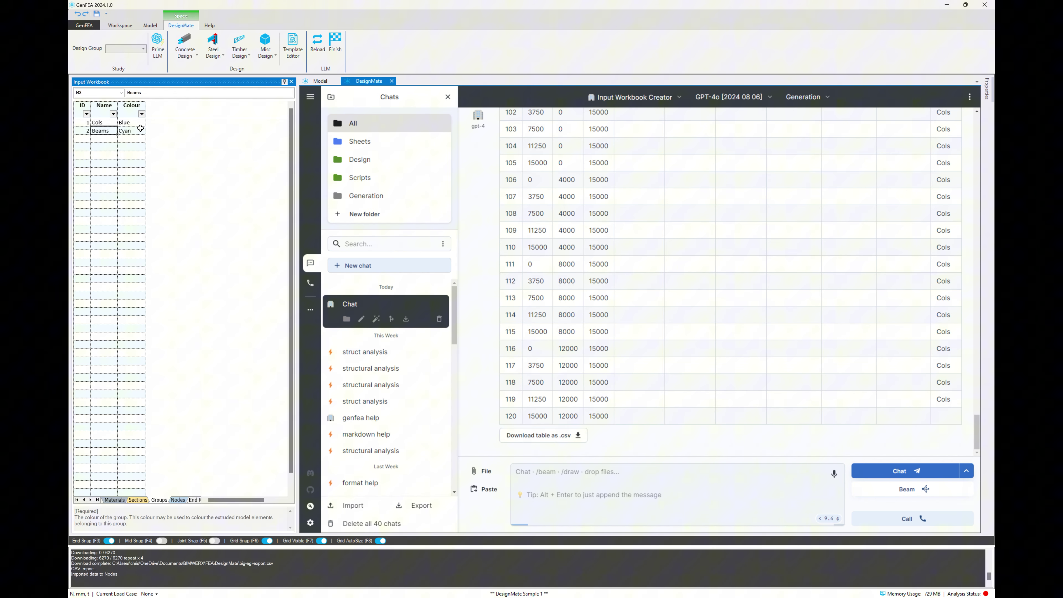
Display the Nodes sheet with all column widths fitted so every value is readable.
click(115, 132)
click(200, 49)
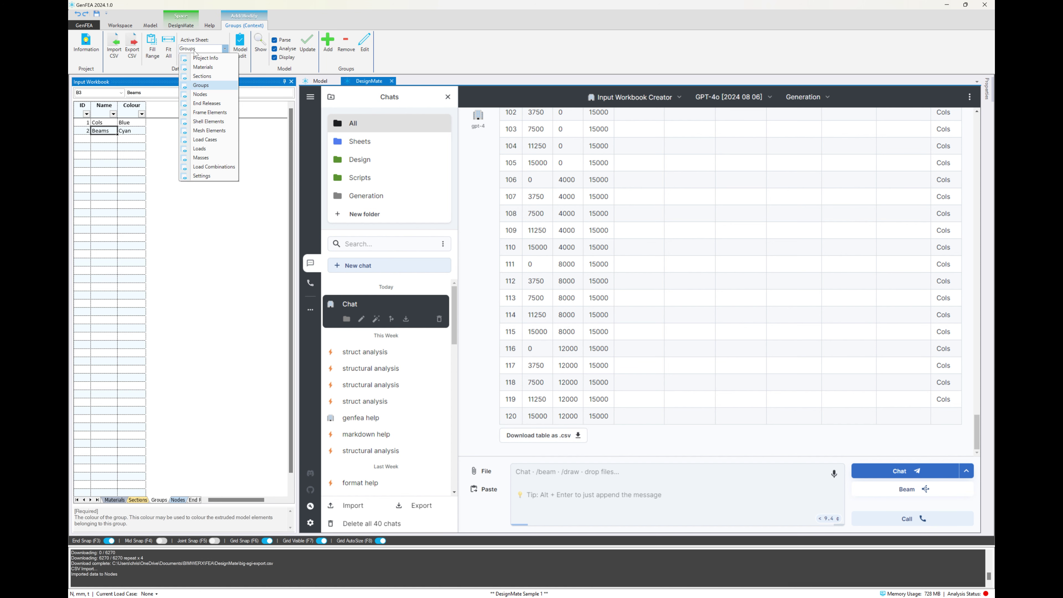
click(200, 94)
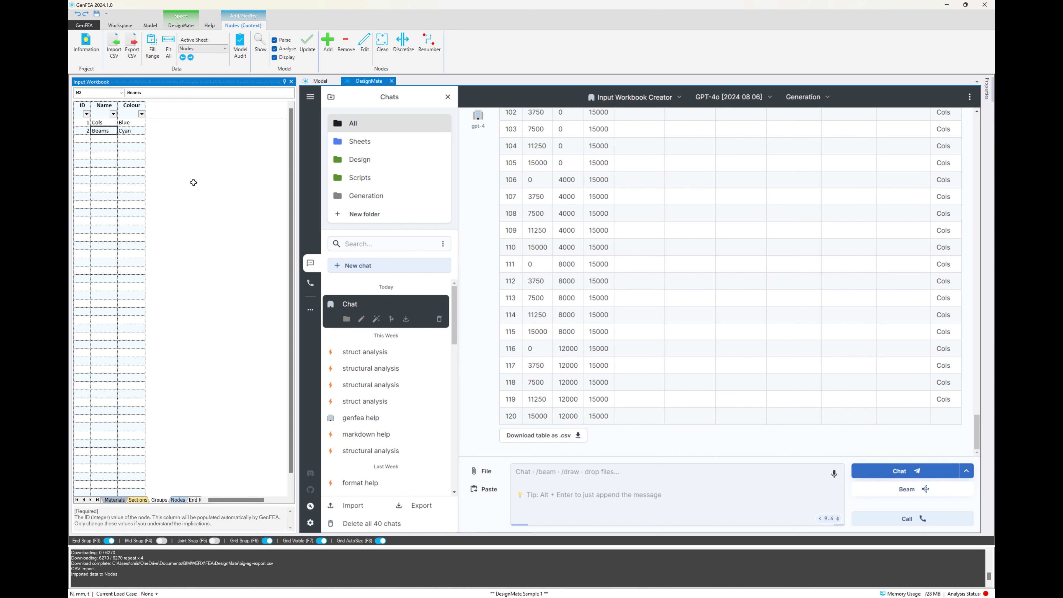
click(169, 46)
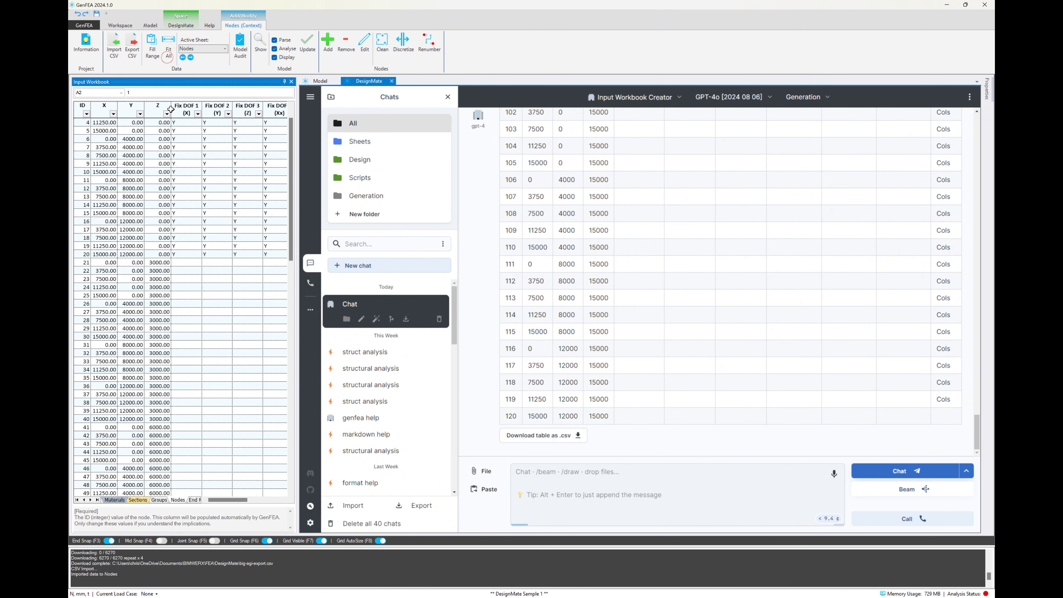
scroll(178, 234, down, 10)
scroll(179, 234, down, 18)
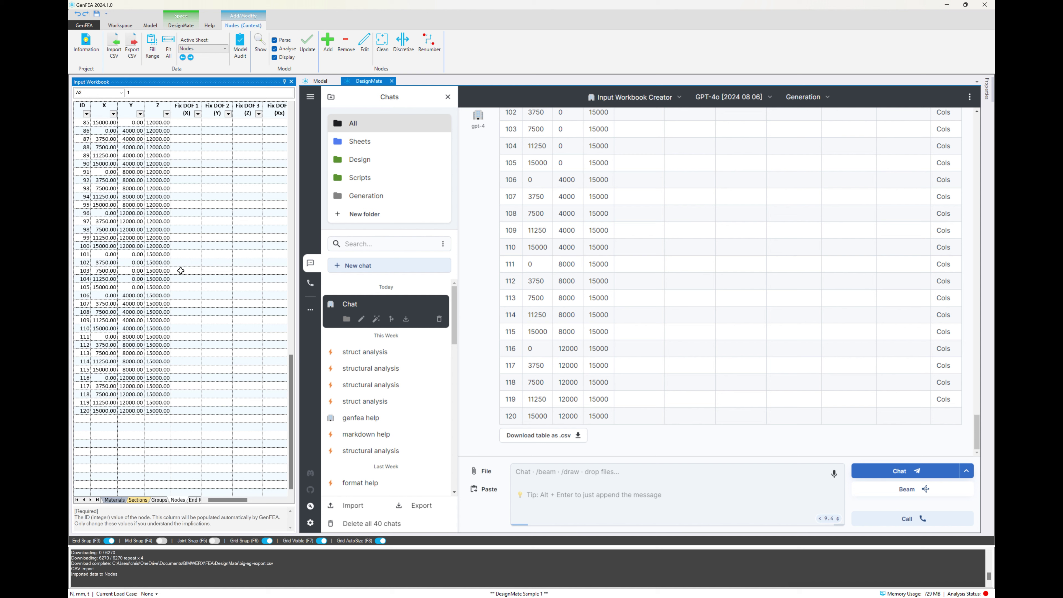
click(598, 486)
Ask DesignMate to continue from node 121, then import nodes 121–140 into the Nodes sheet.
text(ok, continue from node )
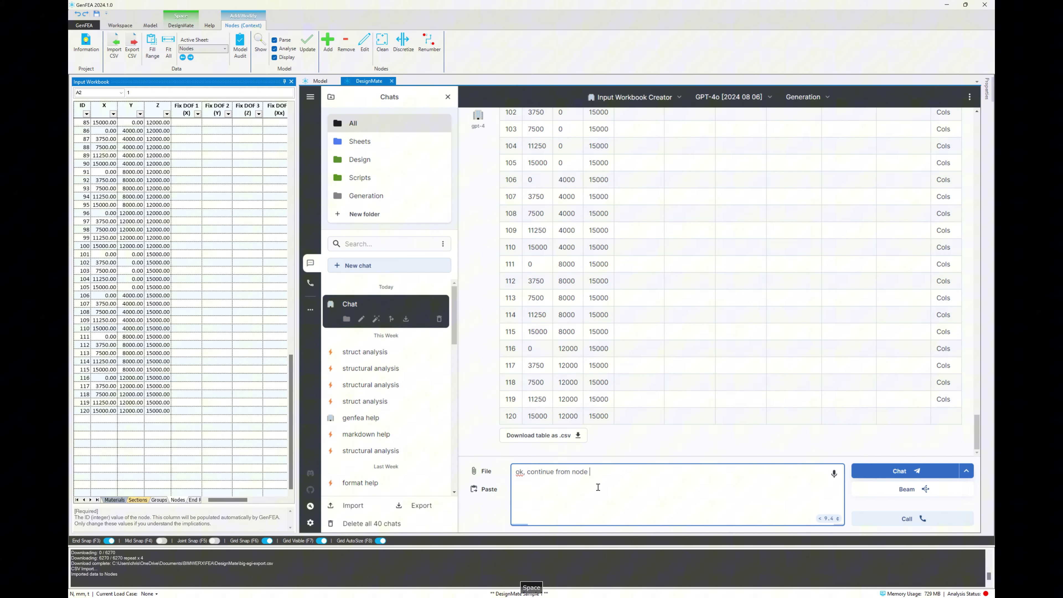
text(121 please)
key(Return)
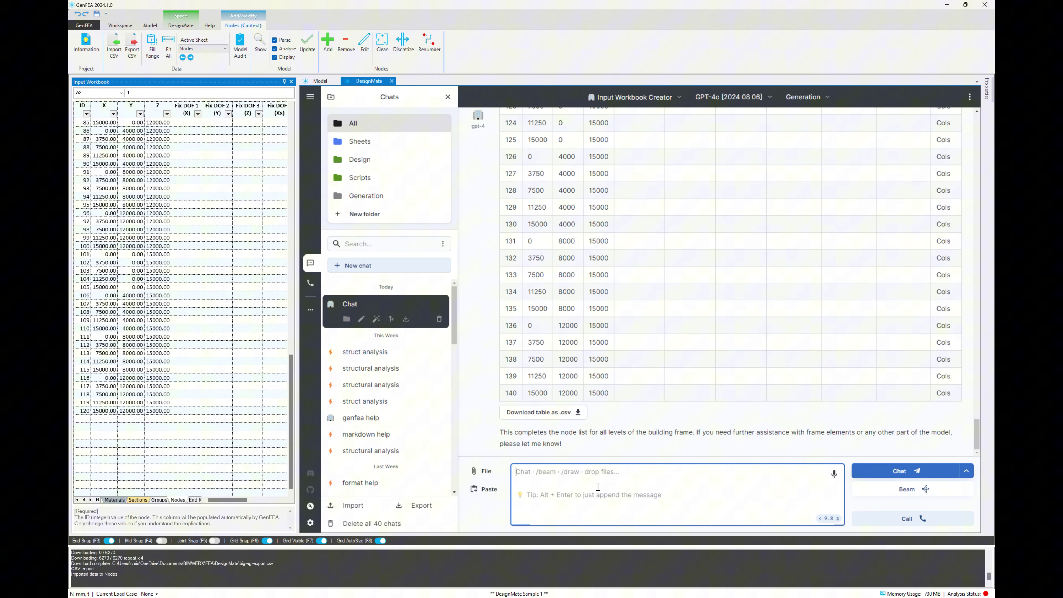
click(544, 412)
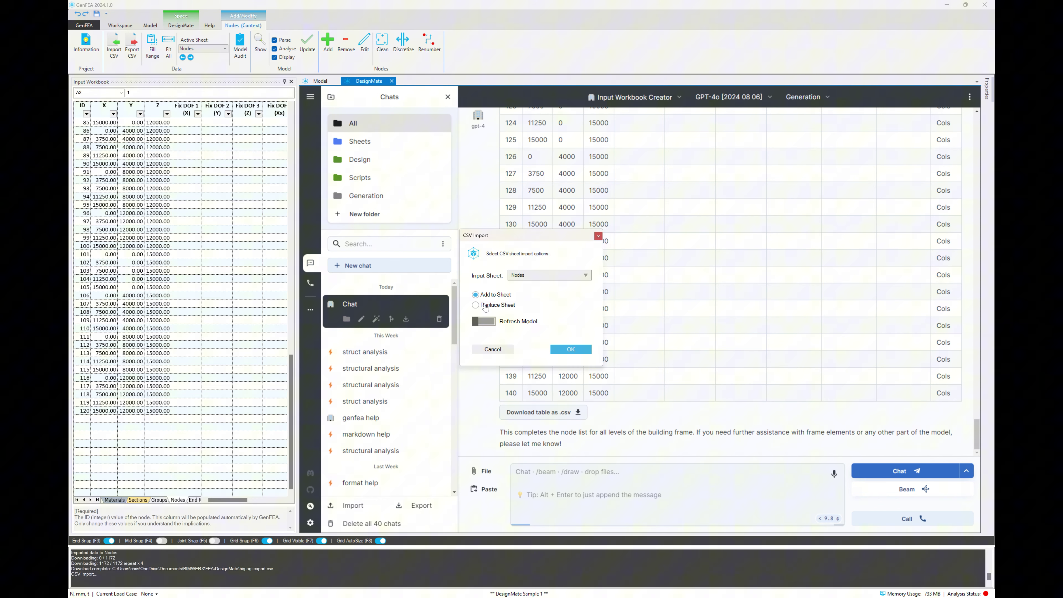
click(561, 352)
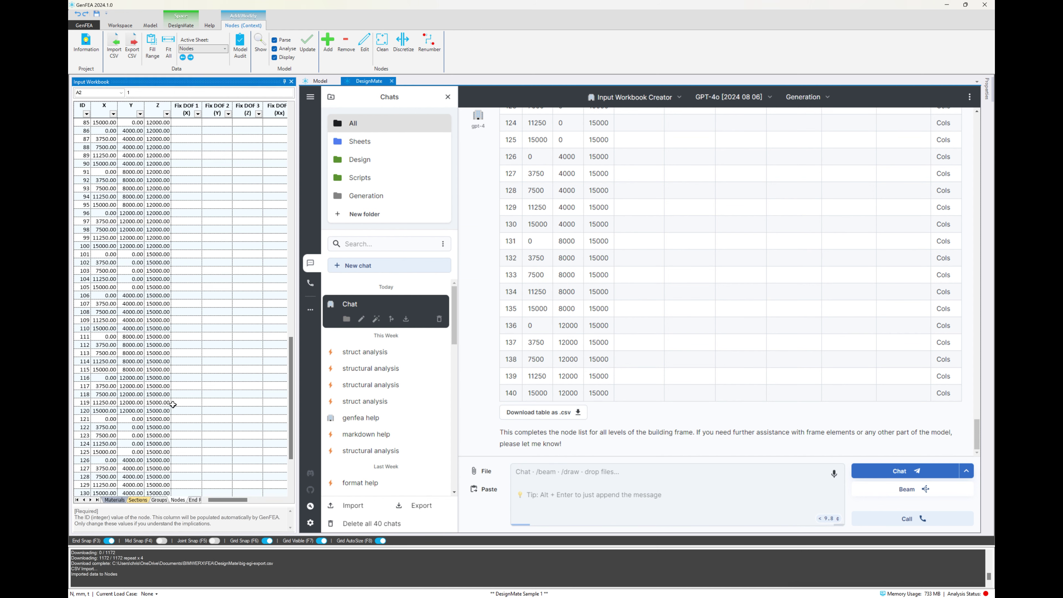
Update the model from the workbook, hide the Audit panel, and orbit to see the 140 node points.
click(318, 81)
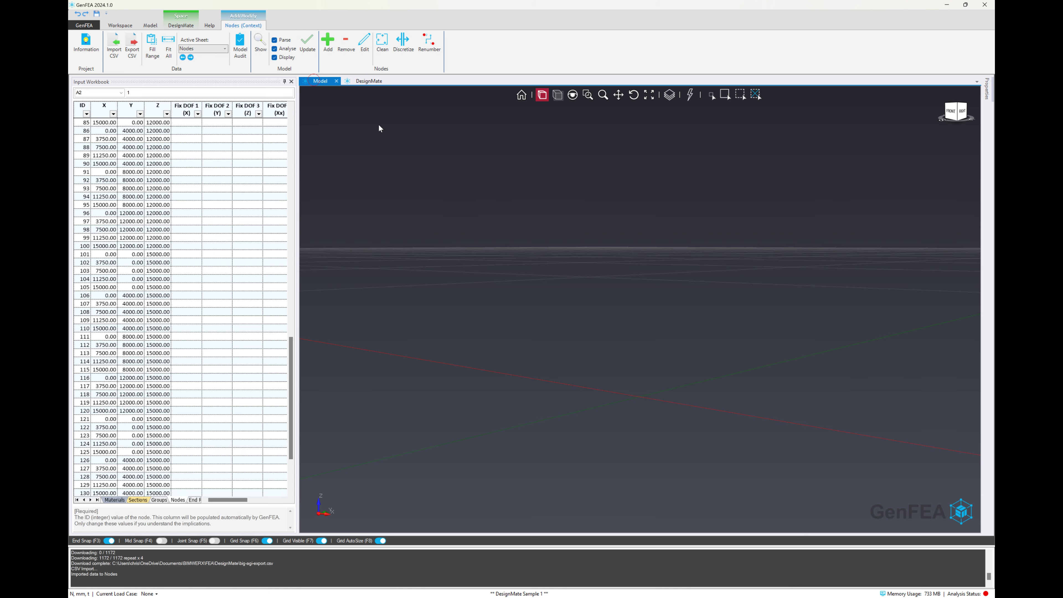
right_click(538, 272)
click(568, 374)
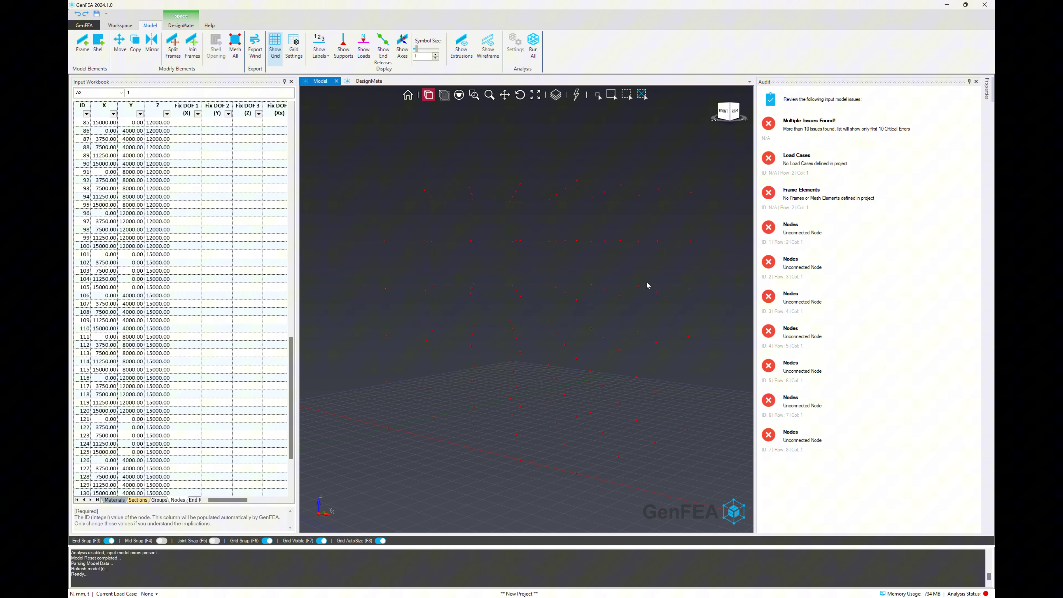
click(970, 82)
drag(696, 313, 640, 331)
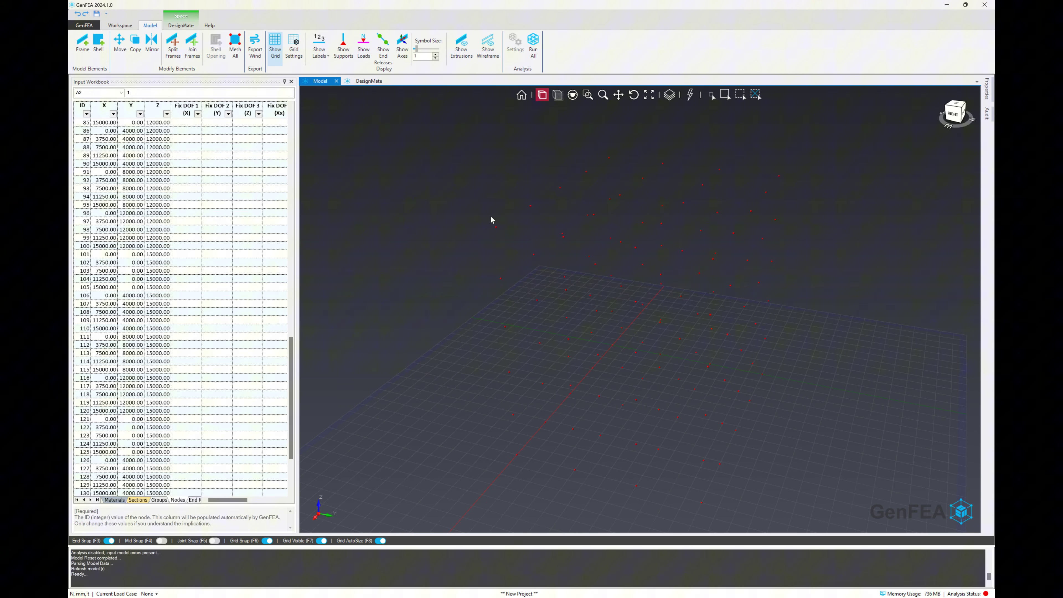
click(176, 91)
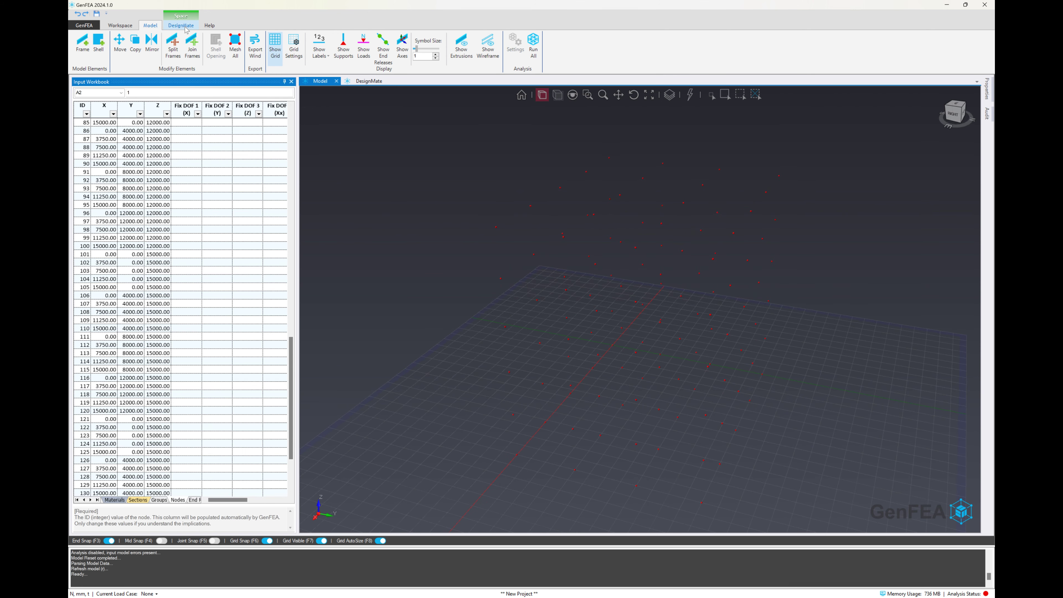
Ask DesignMate for column input sheets and import 100 RECT 250x250 Conc30 columns into Frame Elements.
click(368, 80)
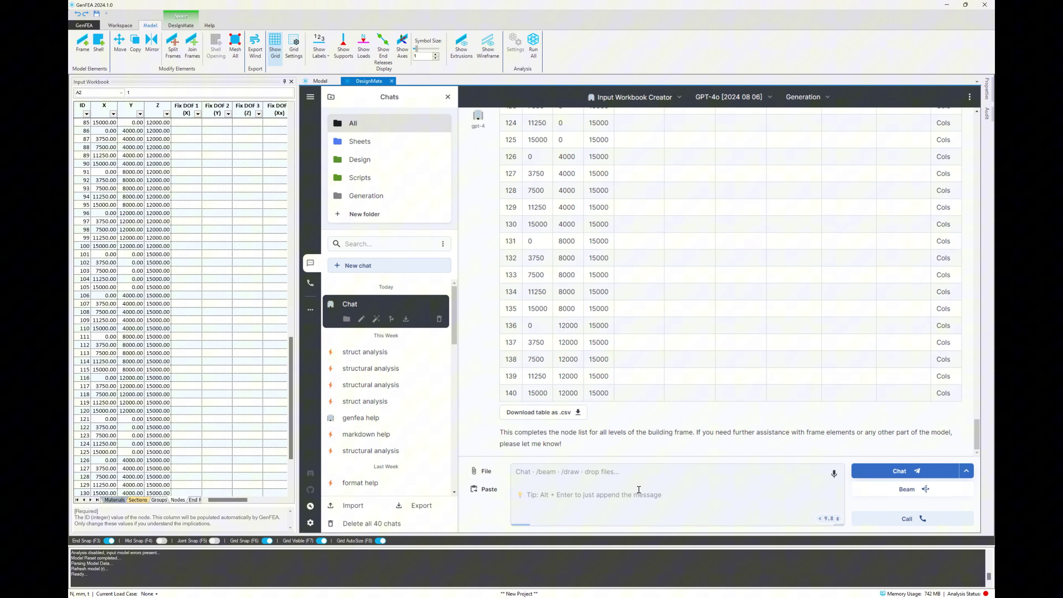
click(639, 490)
text(Very goo)
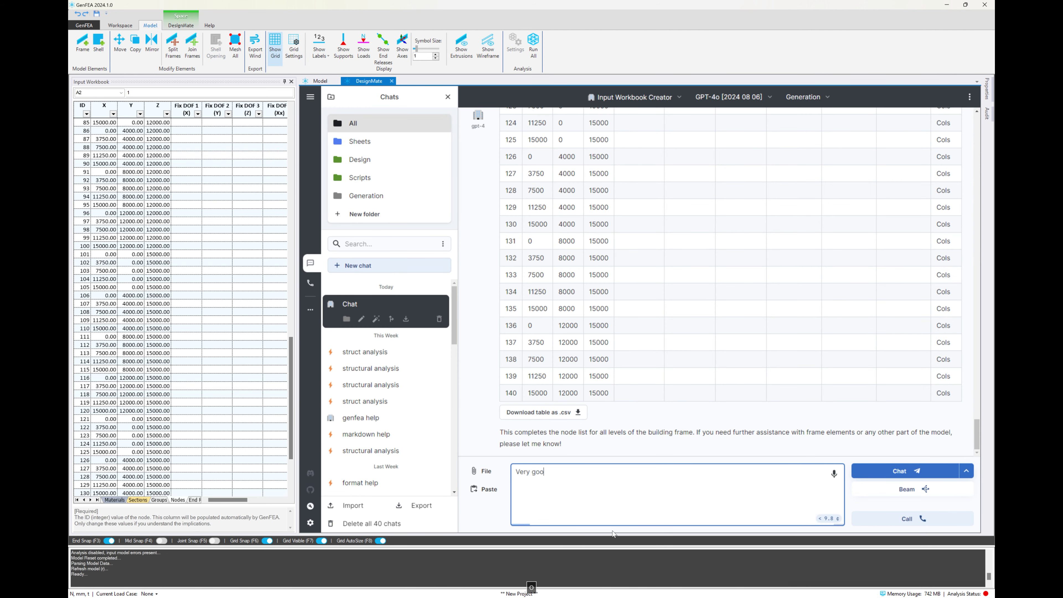
text(d, now lets create the input sheets for the columns please, we'll do the beams after)
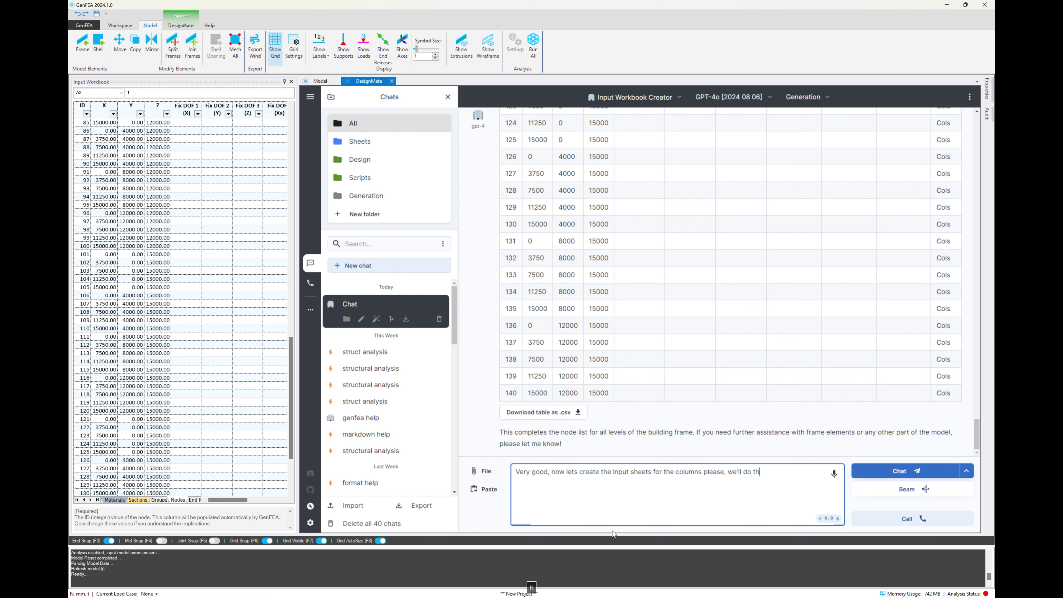
key(Return)
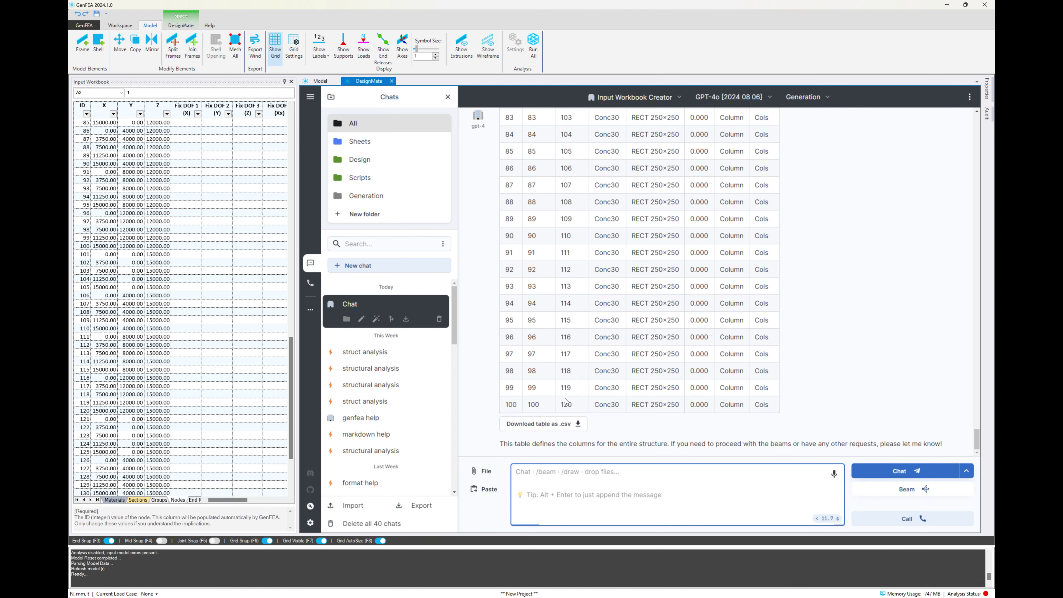
click(547, 425)
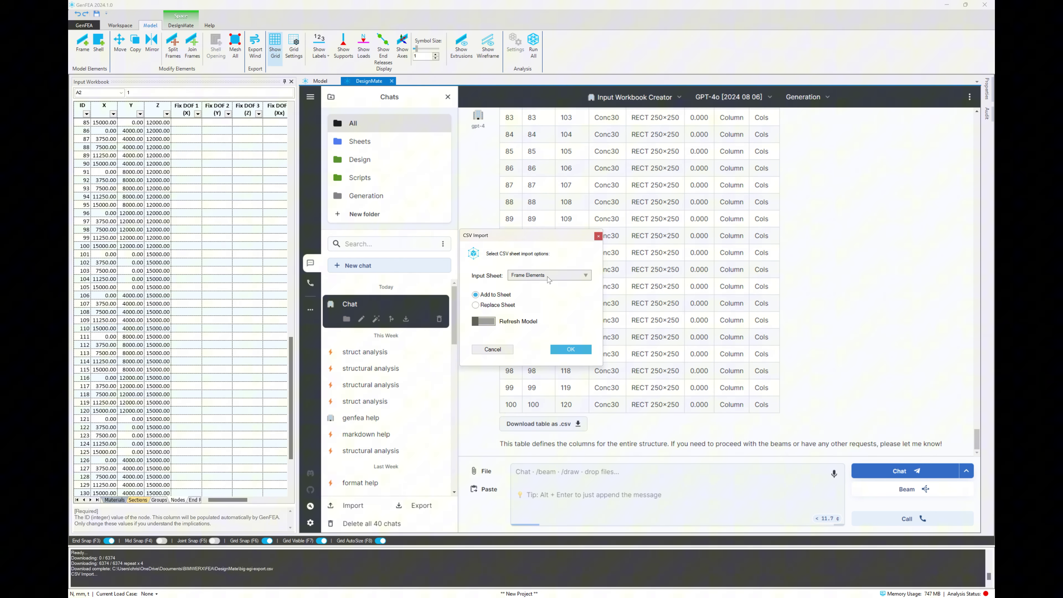
click(571, 351)
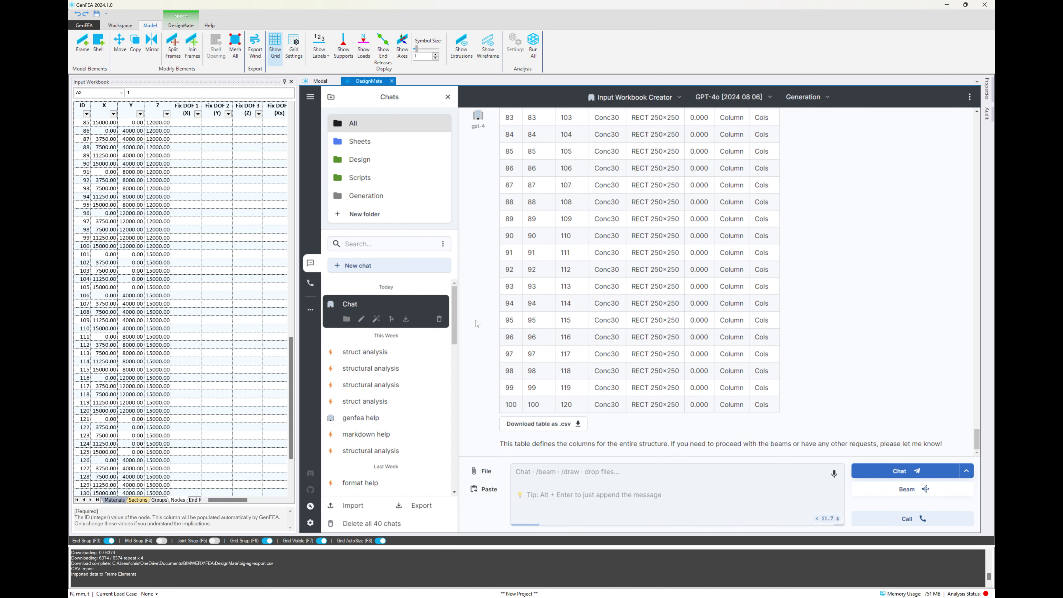
click(130, 205)
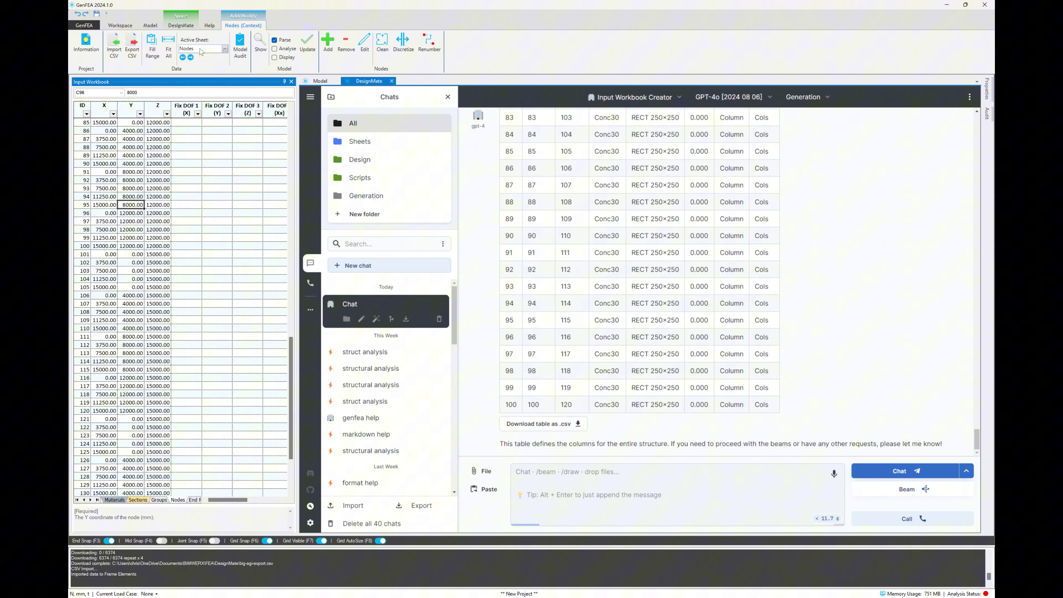
On the Frame Elements sheet, set the Type of all 100 elements to Beam.
click(190, 58)
click(191, 58)
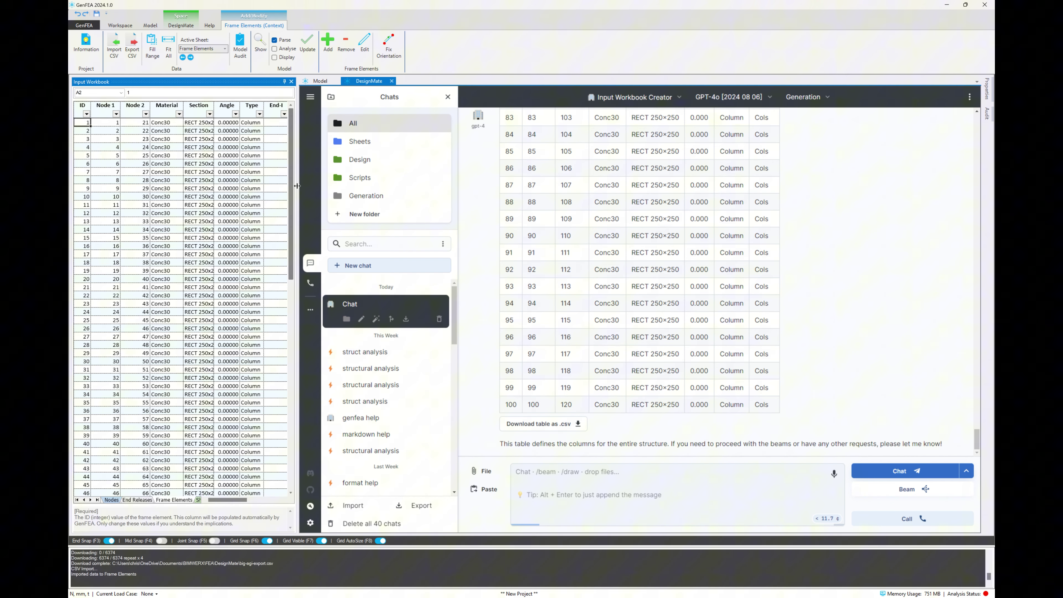
drag(298, 187, 429, 190)
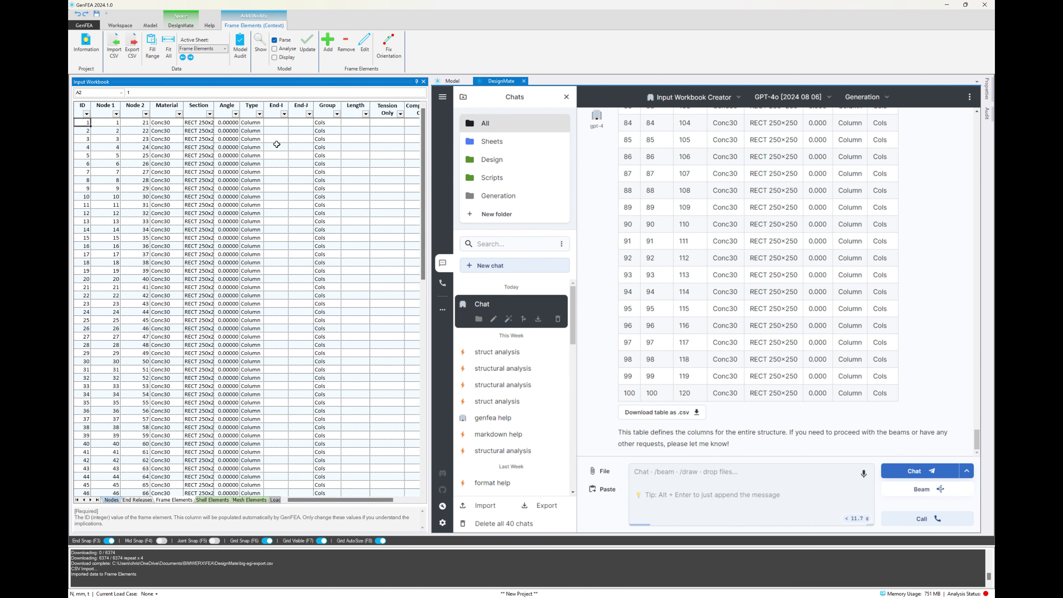
click(256, 124)
click(267, 123)
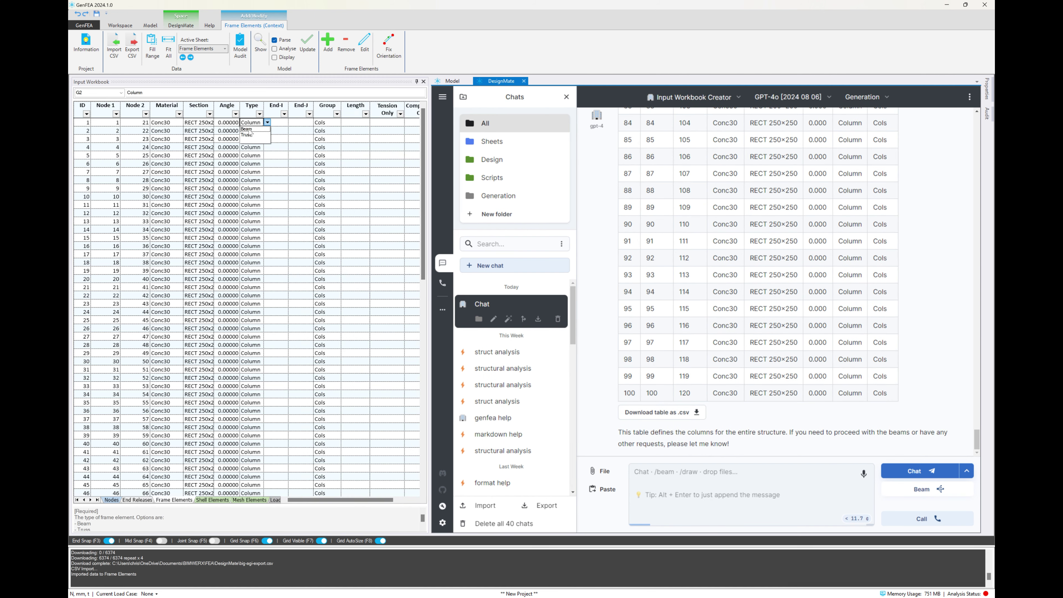
click(248, 129)
key(ctrl+c)
click(251, 130)
scroll(251, 294, down, 20)
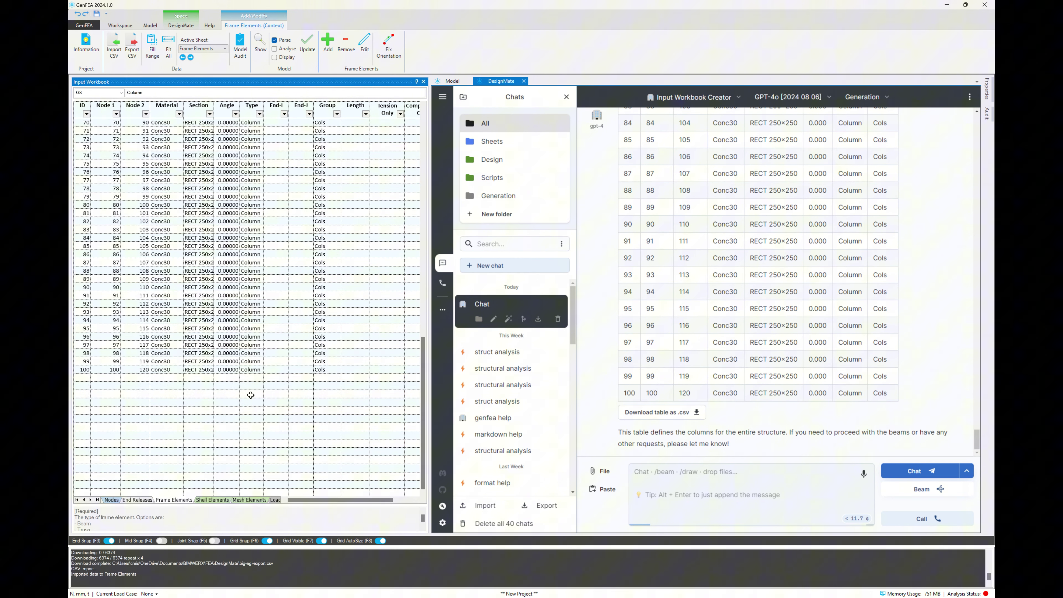
shift+click(247, 370)
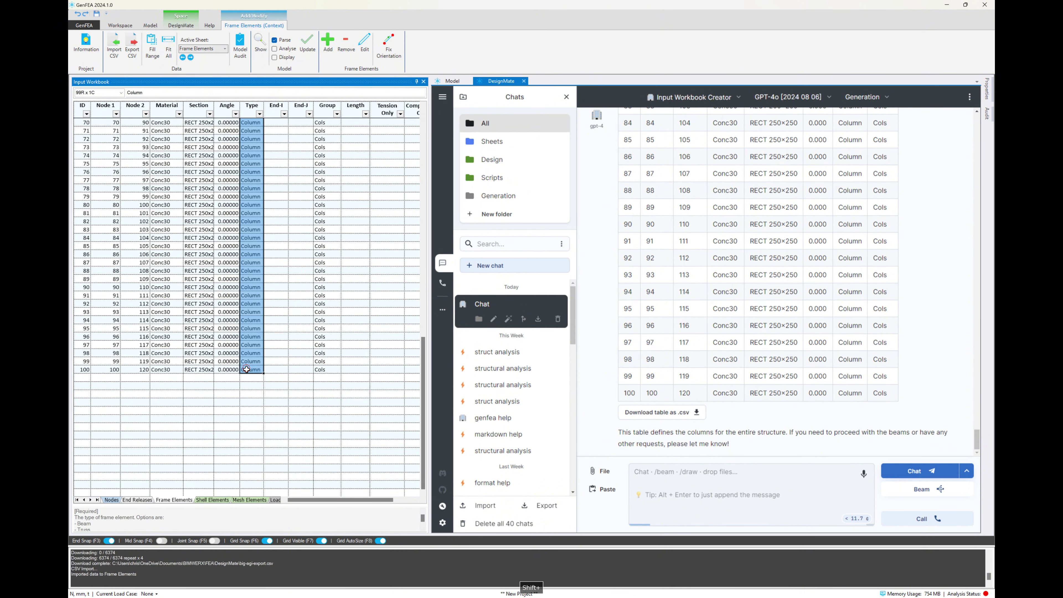
click(153, 52)
Set the Section of all 100 elements to RECT 200x200 and fit the column widths.
click(206, 228)
scroll(268, 267, up, 20)
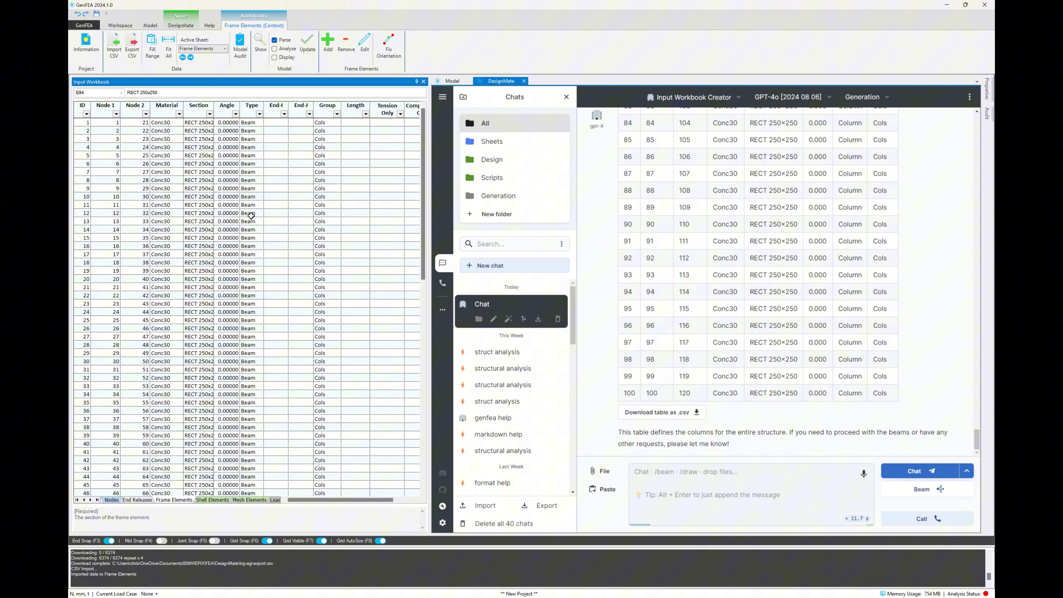
click(217, 123)
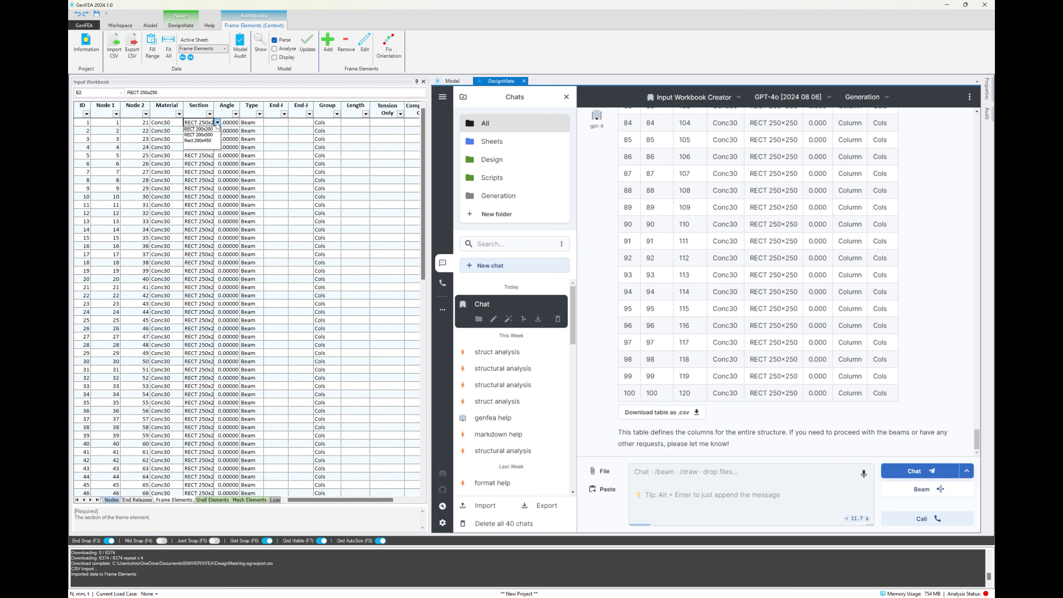
click(202, 130)
click(200, 131)
key(ctrl+c)
scroll(200, 131, down, 20)
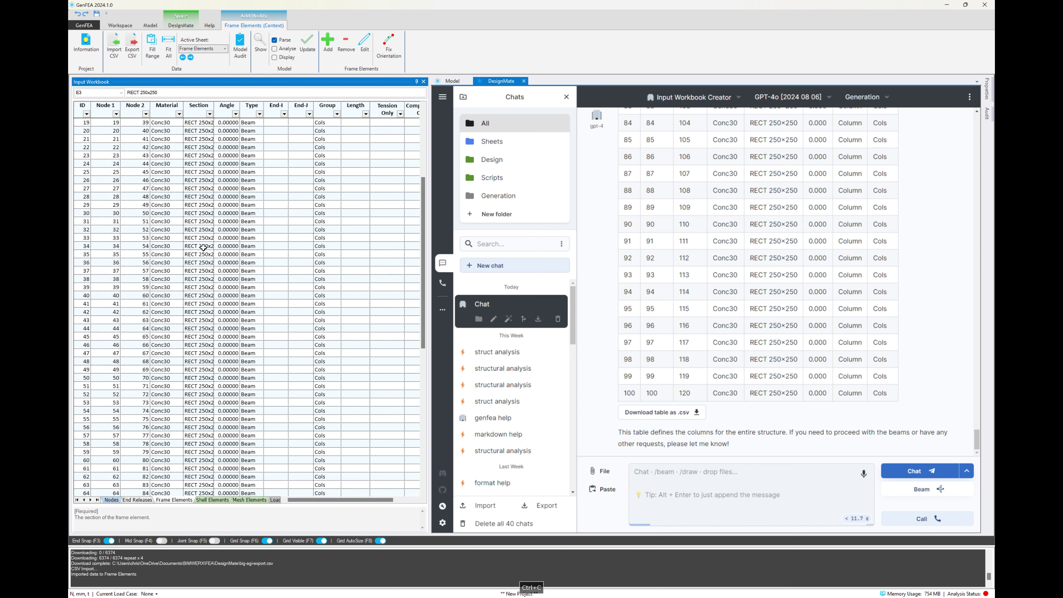
shift+click(194, 348)
click(152, 46)
click(167, 155)
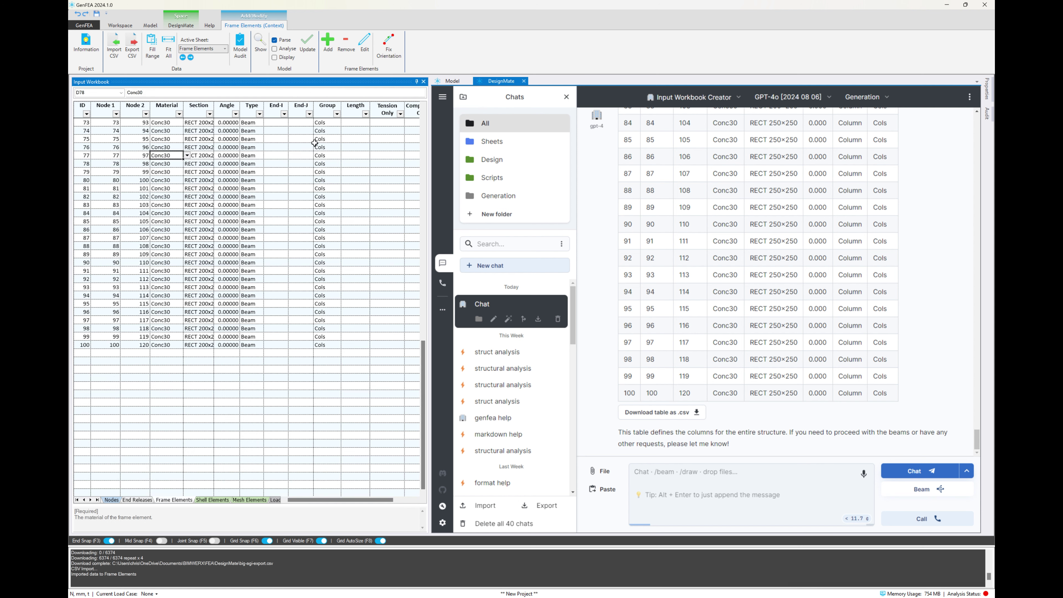
click(168, 46)
Set the Material of all 100 frame elements to C25/30.
click(451, 81)
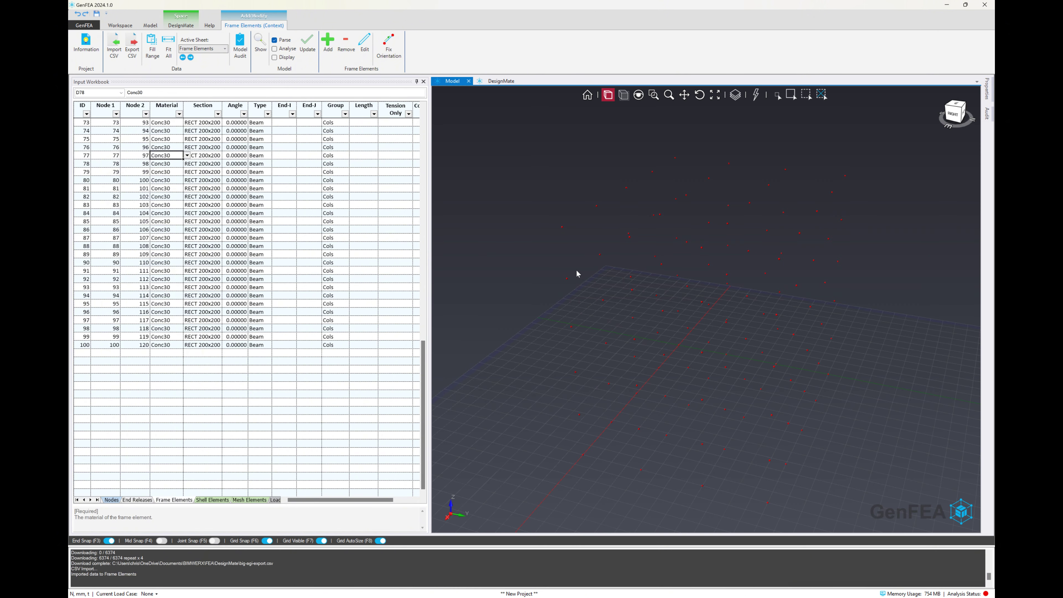
right_click(534, 274)
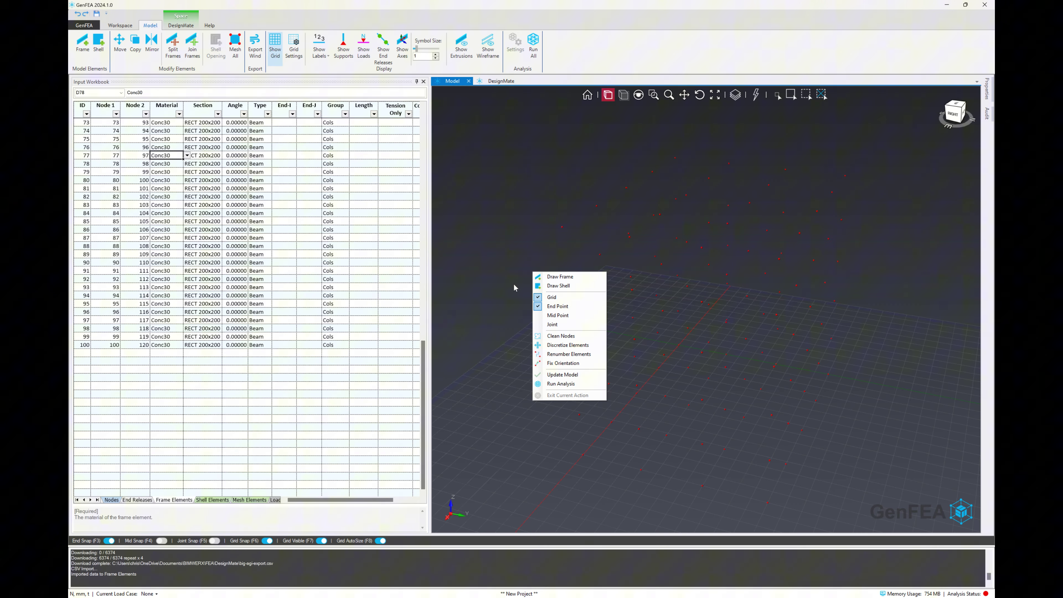
click(172, 126)
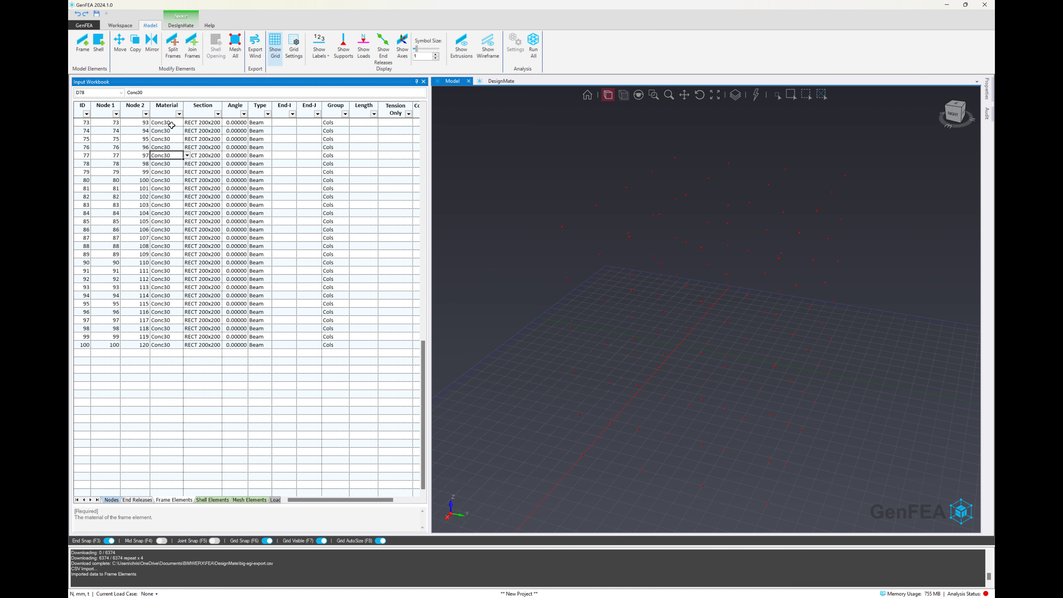
scroll(176, 150, up, 15)
scroll(176, 150, up, 9)
click(167, 123)
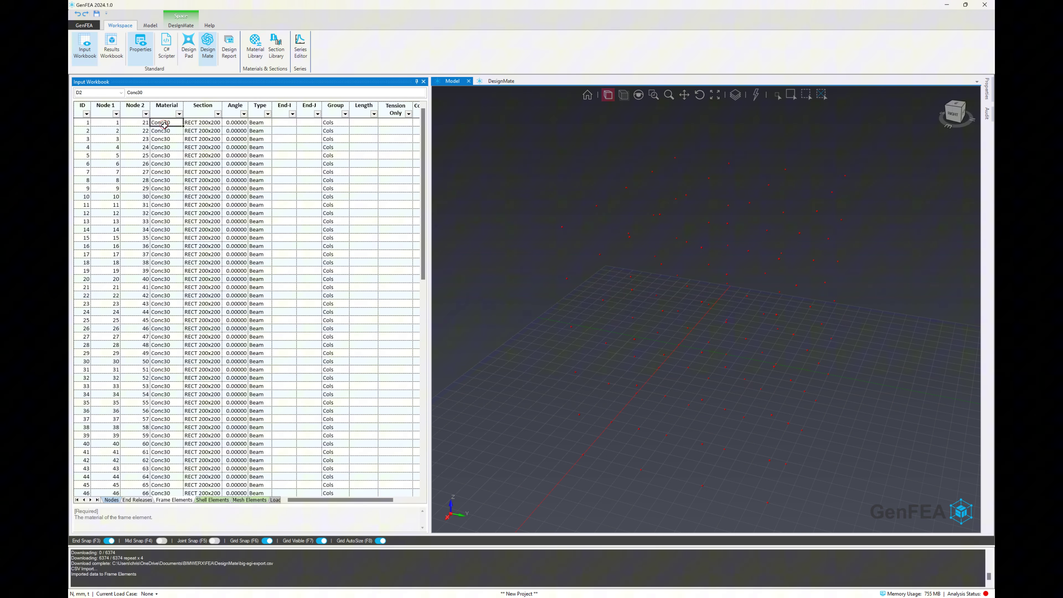
click(180, 123)
click(168, 129)
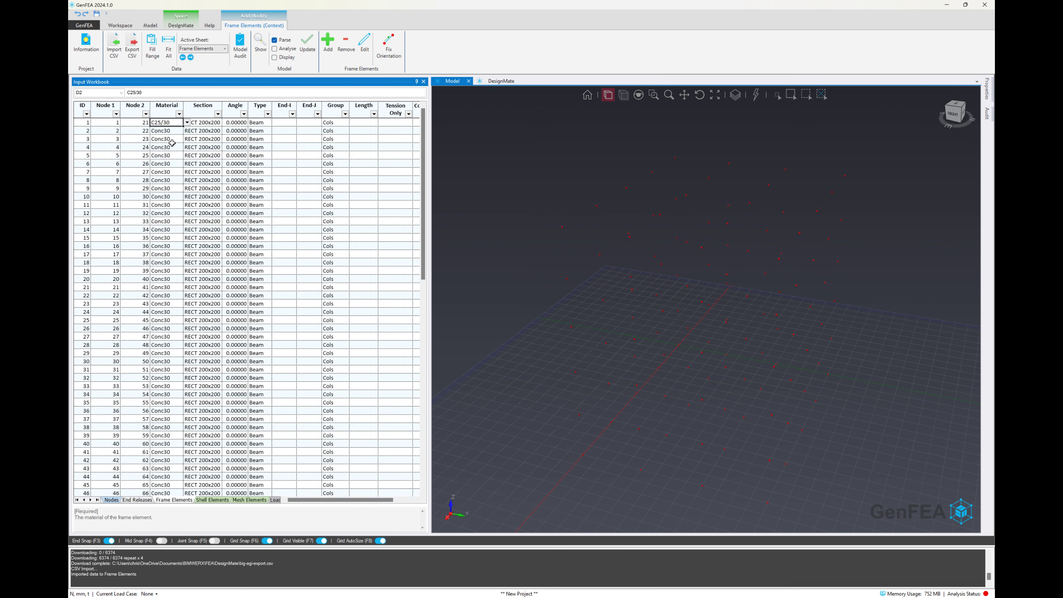
click(166, 131)
scroll(163, 272, down, 20)
shift+click(161, 370)
click(152, 46)
click(211, 189)
Update the model and orbit to view the 100 columns at 3000 mm length.
right_click(611, 300)
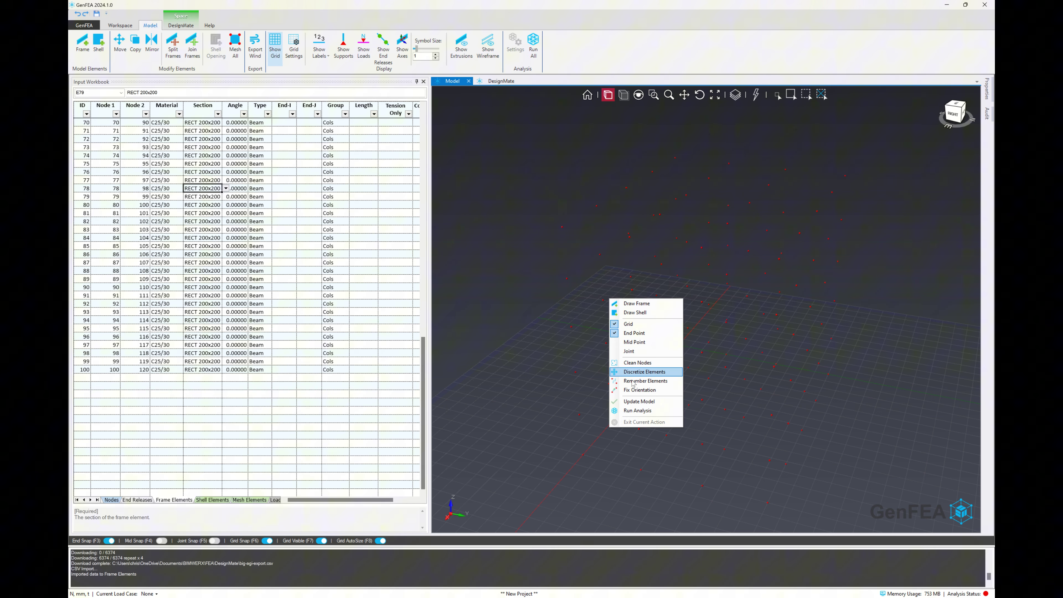
click(637, 402)
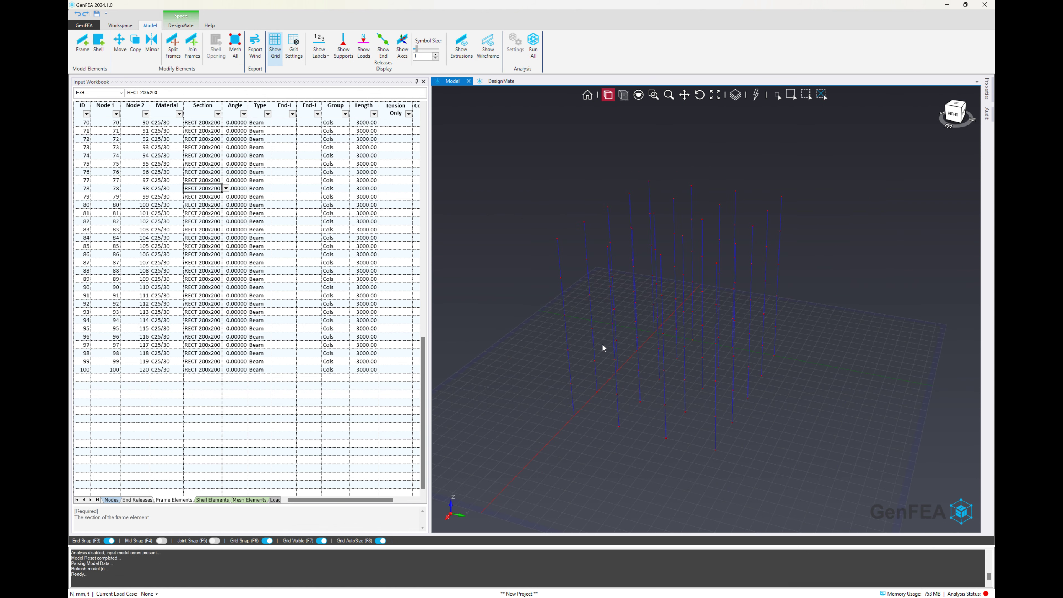
mouse_move(603, 349)
middle_down()
mouse_move(720, 323)
mouse_move(676, 307)
mouse_move(716, 328)
middle_up()
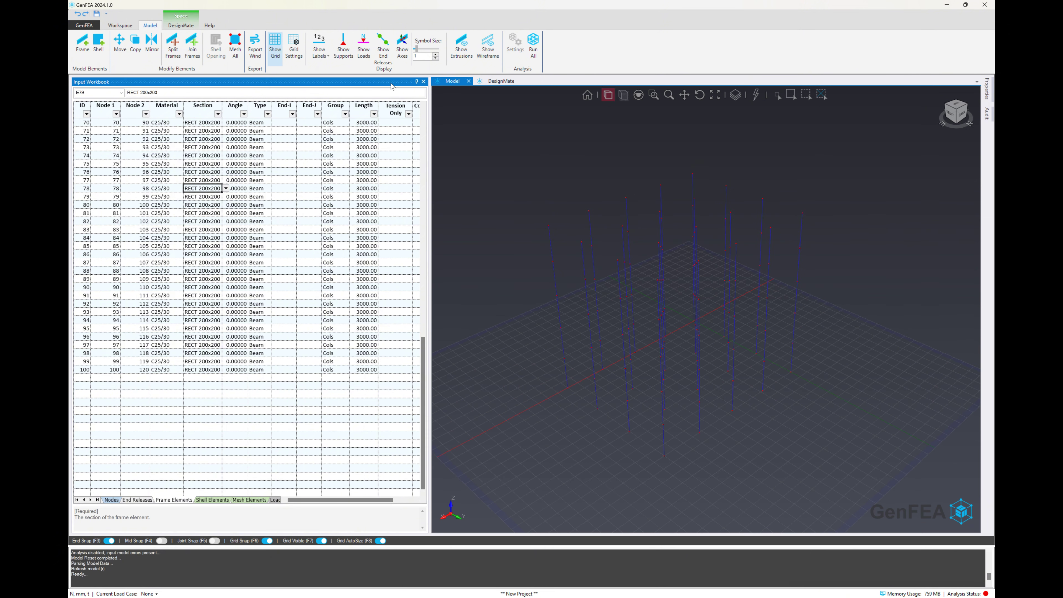
click(484, 82)
Request C25/30 RECT 200x500 Beam-type beams in both directions and import X-direction beams 101–116.
click(696, 480)
text(Great, now the beams please, spa)
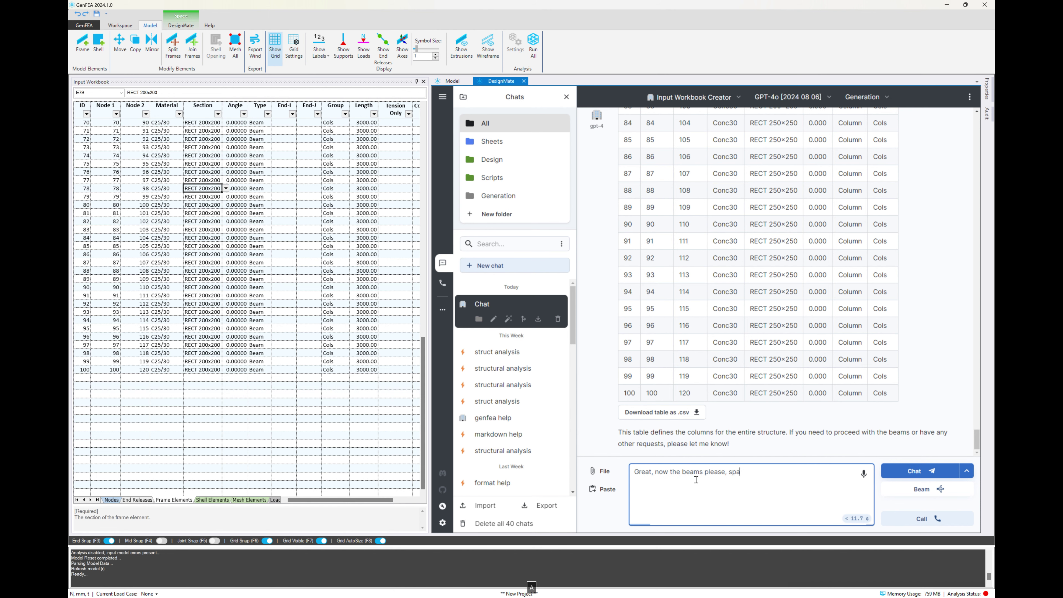
text(ween)
text(both directions for each level.)
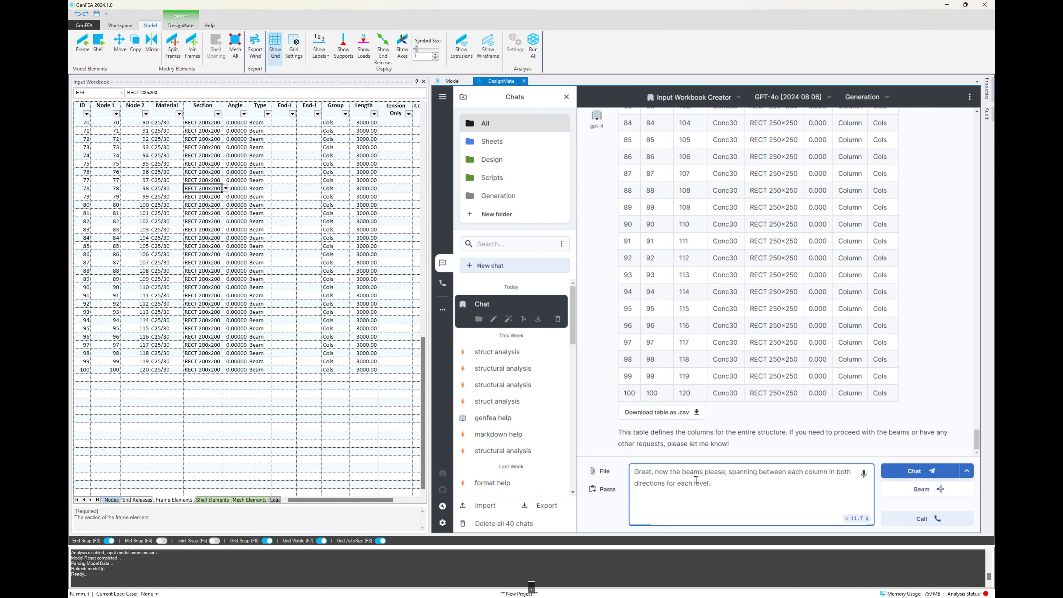
text( Use material = C25/30 and beam sectio)
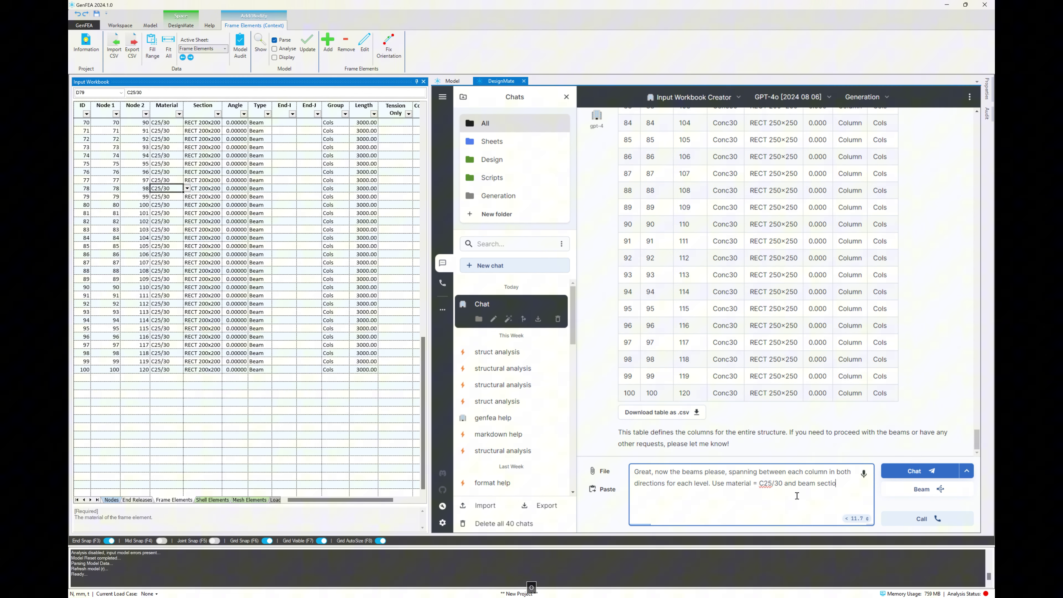
text(n =)
key(ctrl+c)
click(857, 495)
key(ctrl+v)
text(= "Beam")
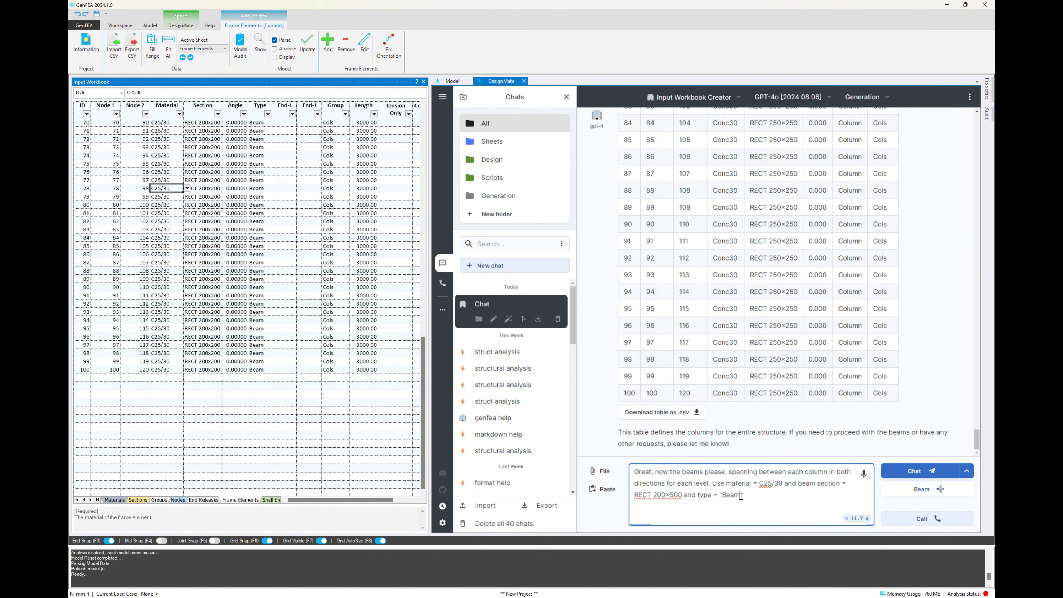
key(Return)
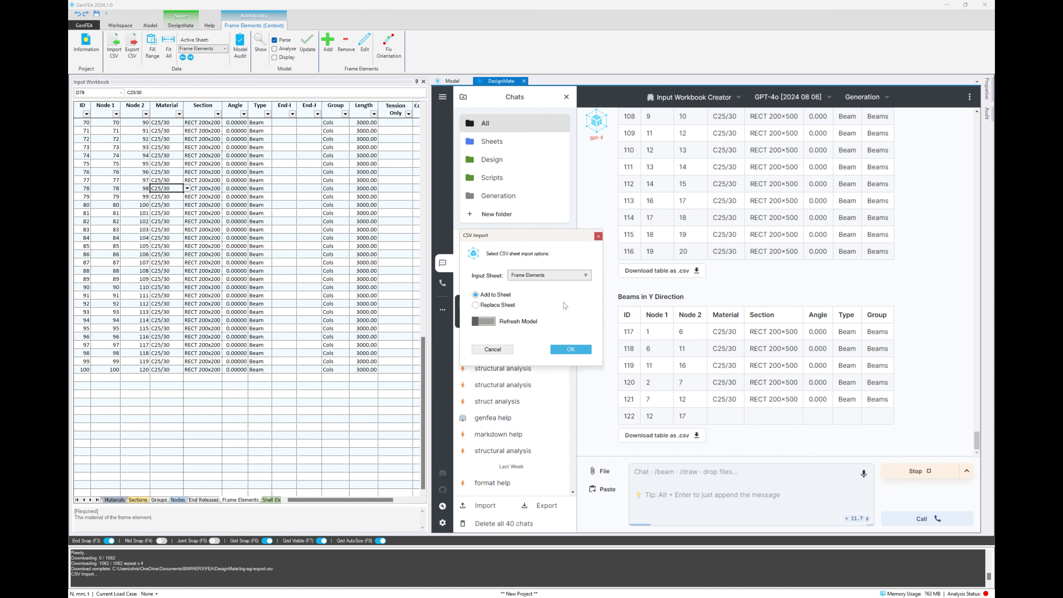
click(556, 353)
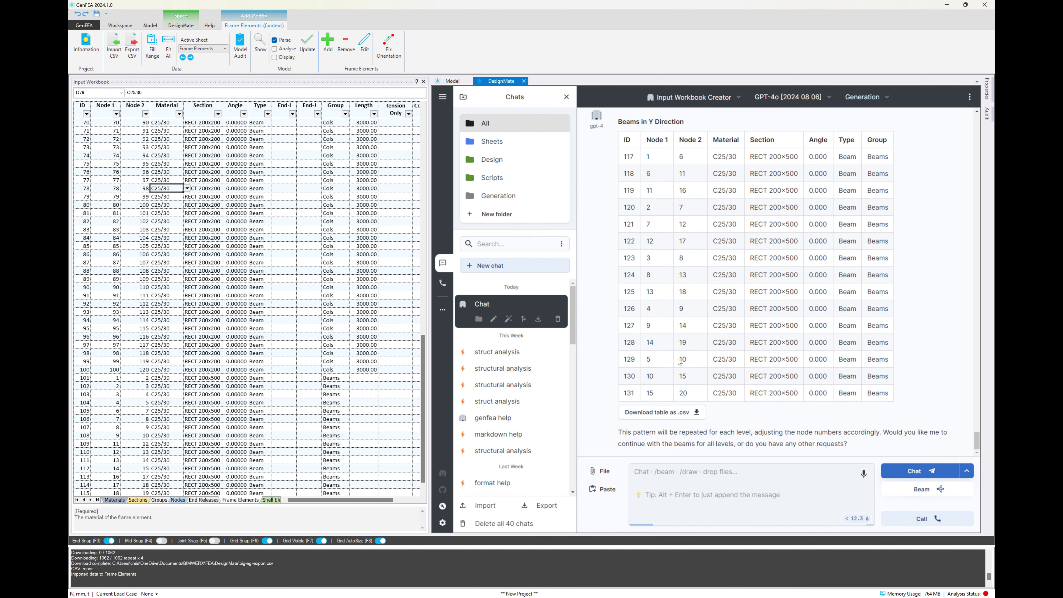
click(657, 412)
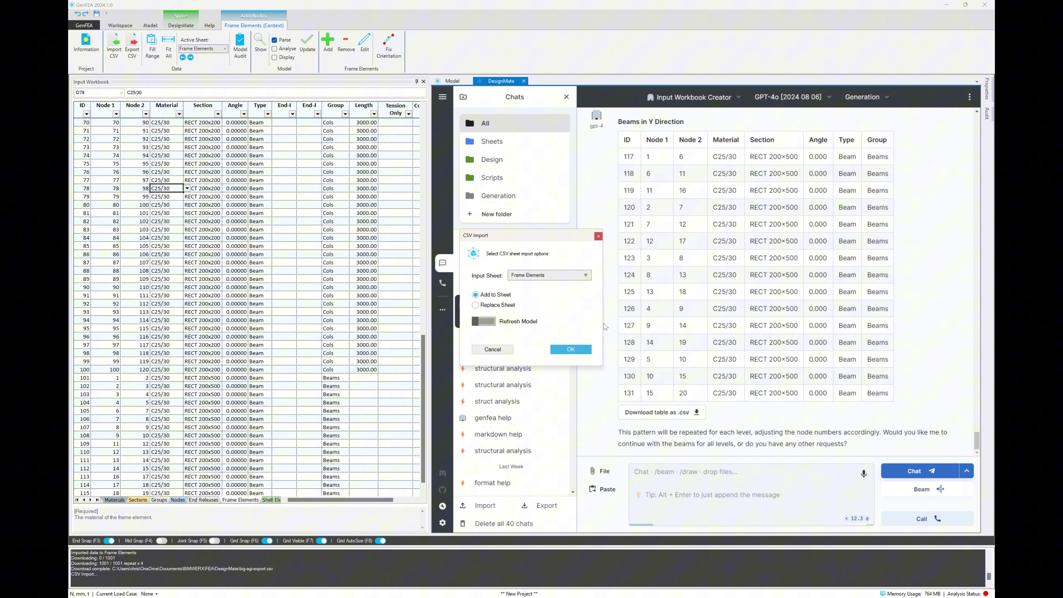
Import the Y-direction beams and update the model to show the full base beam grid.
click(571, 350)
click(453, 81)
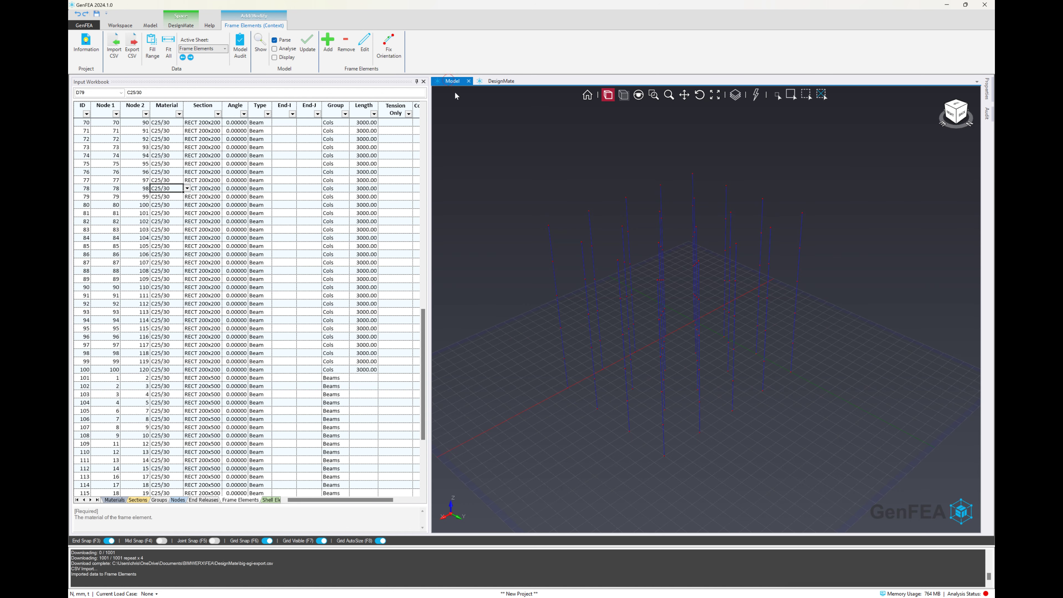
right_click(513, 269)
click(533, 370)
middle_drag(639, 354, 610, 333)
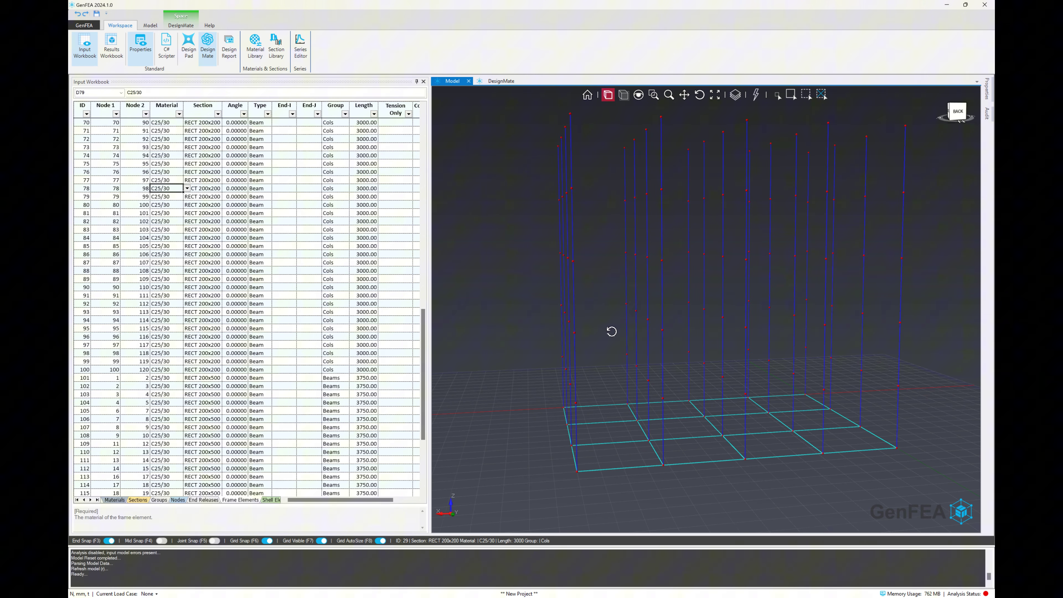
Select the whole ground-level beam grid by picking one beam and selecting its group.
click(807, 94)
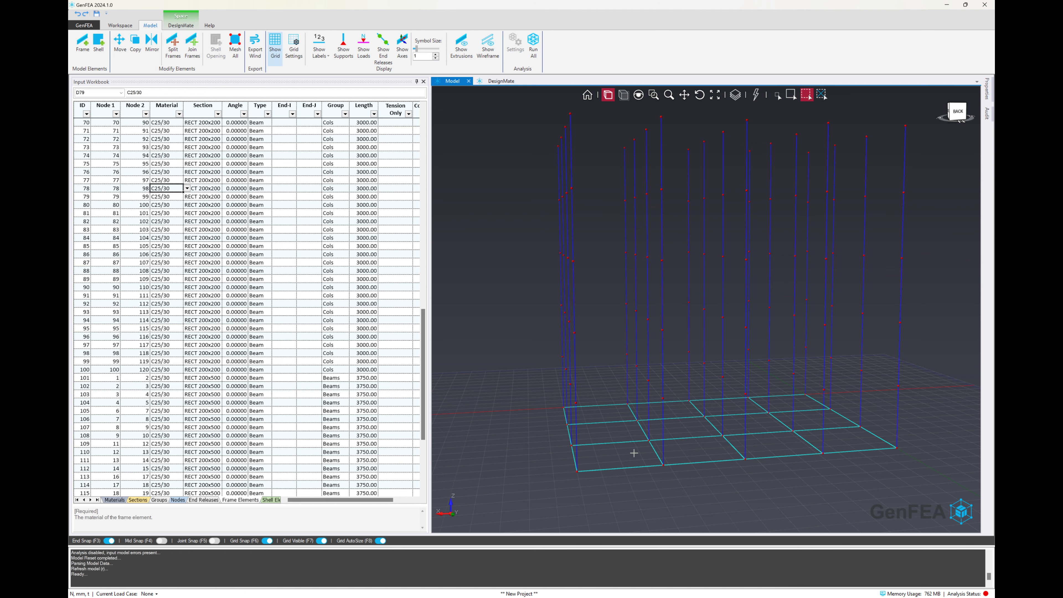
click(617, 469)
right_click(617, 468)
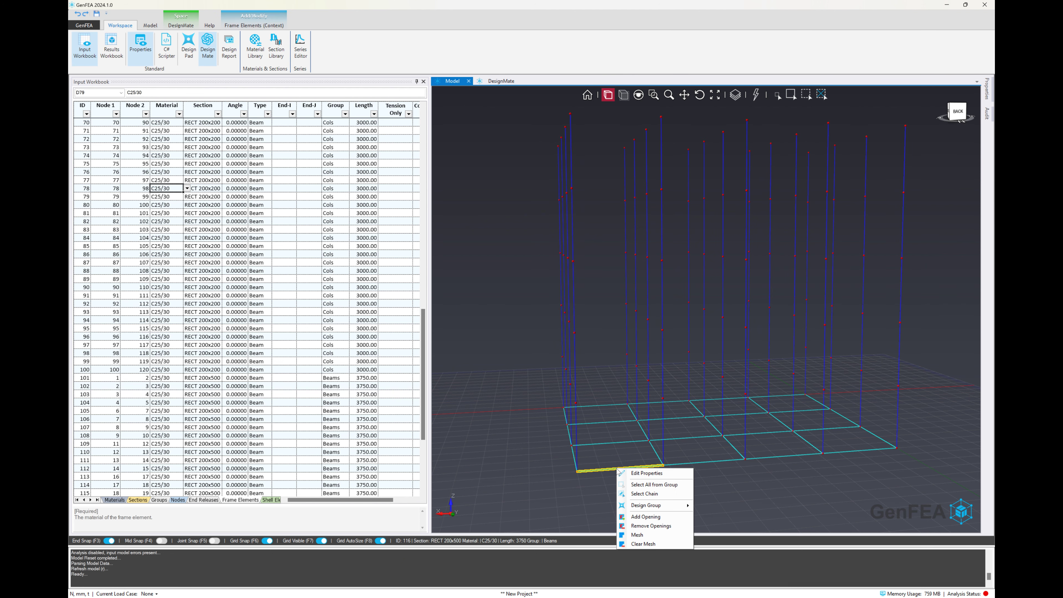
click(636, 487)
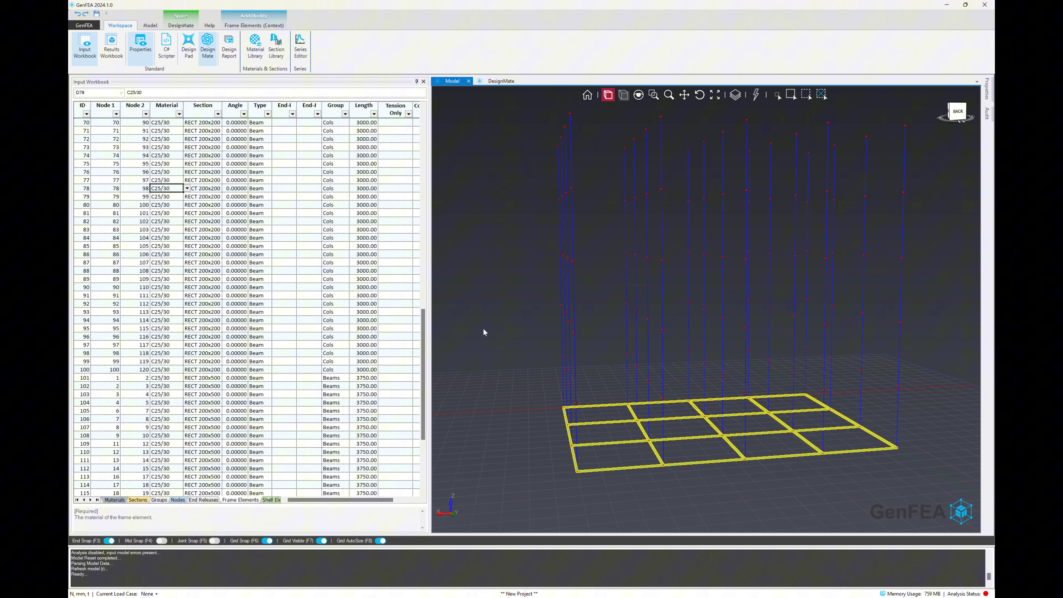
click(151, 26)
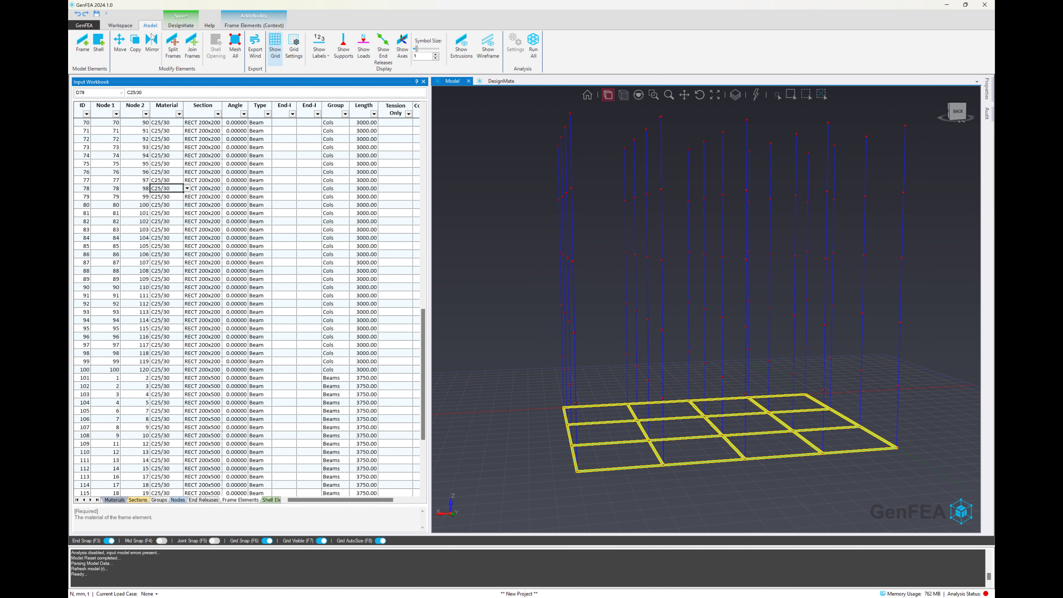
Copy the beam grid upward four times with a Z offset of 3000 mm.
click(140, 49)
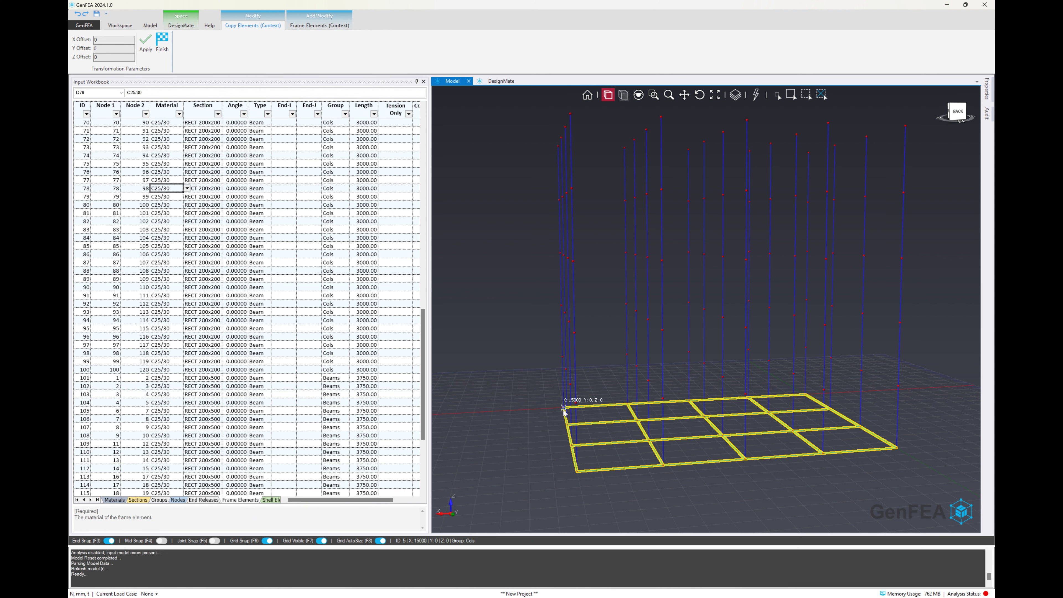
middle_drag(636, 484, 628, 473)
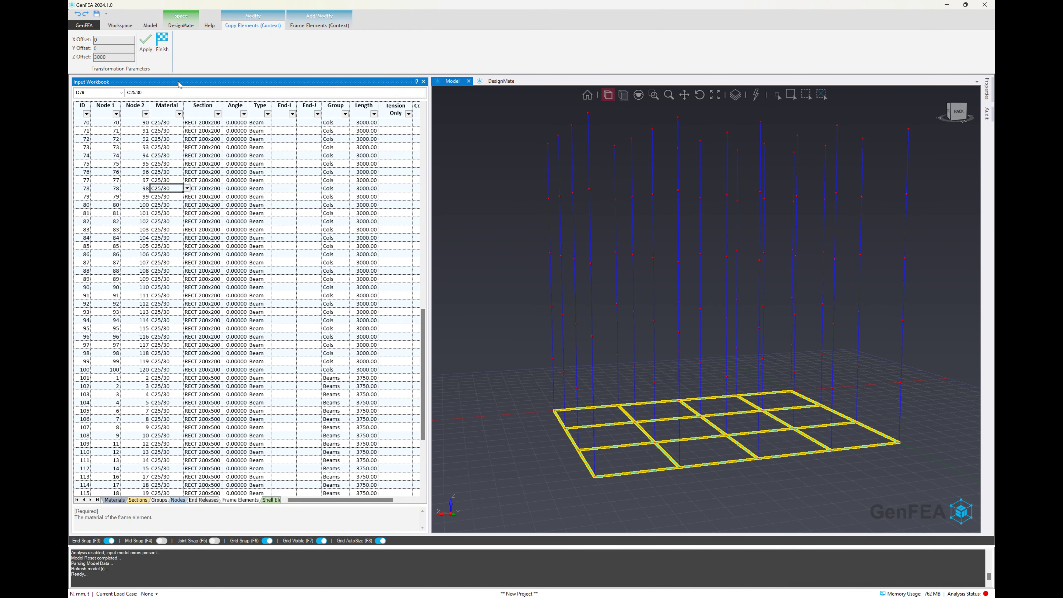
click(146, 42)
click(144, 50)
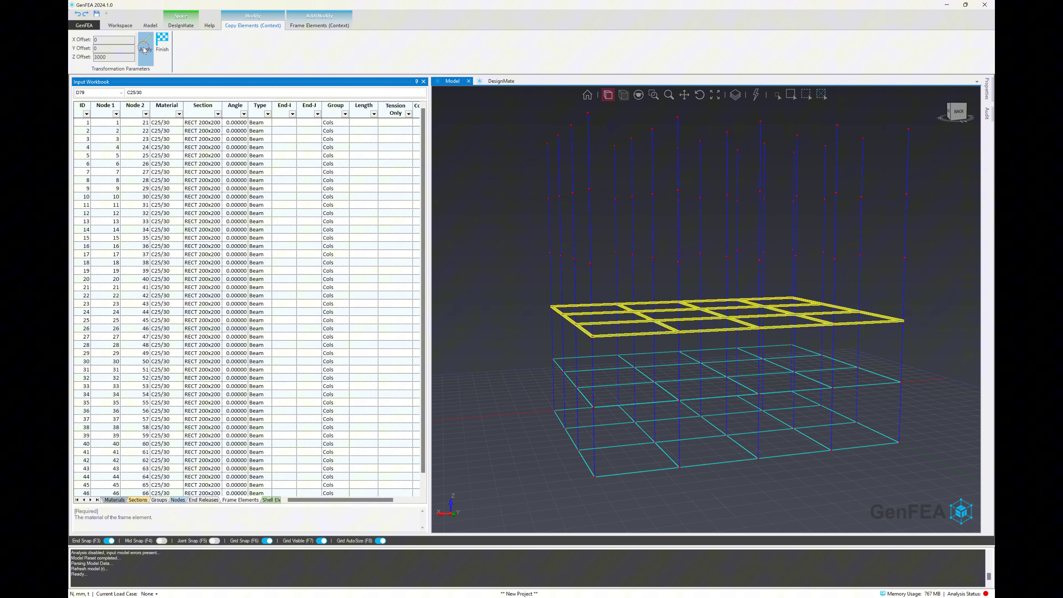
click(145, 49)
click(145, 49)
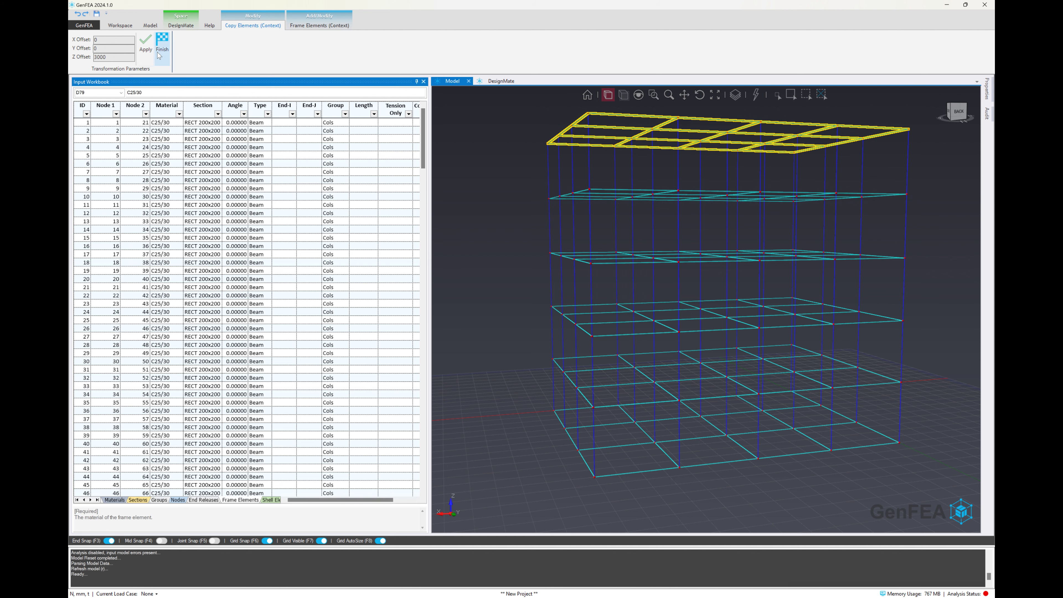
key(Escape)
key(Escape)
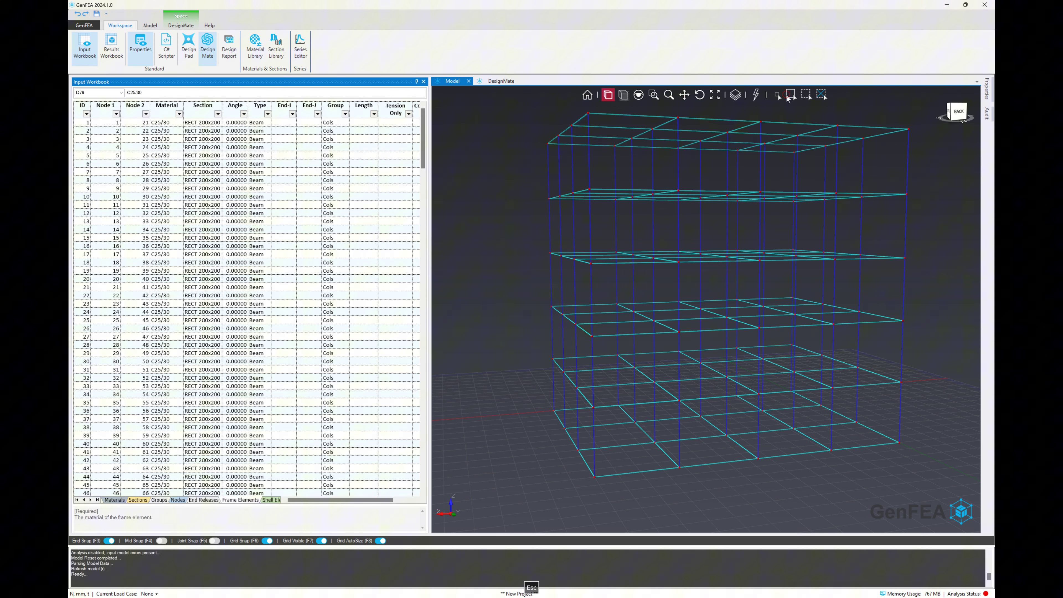
Window-select and delete the ground-level beams.
click(791, 95)
middle_drag(655, 306, 617, 339)
drag(510, 407, 861, 468)
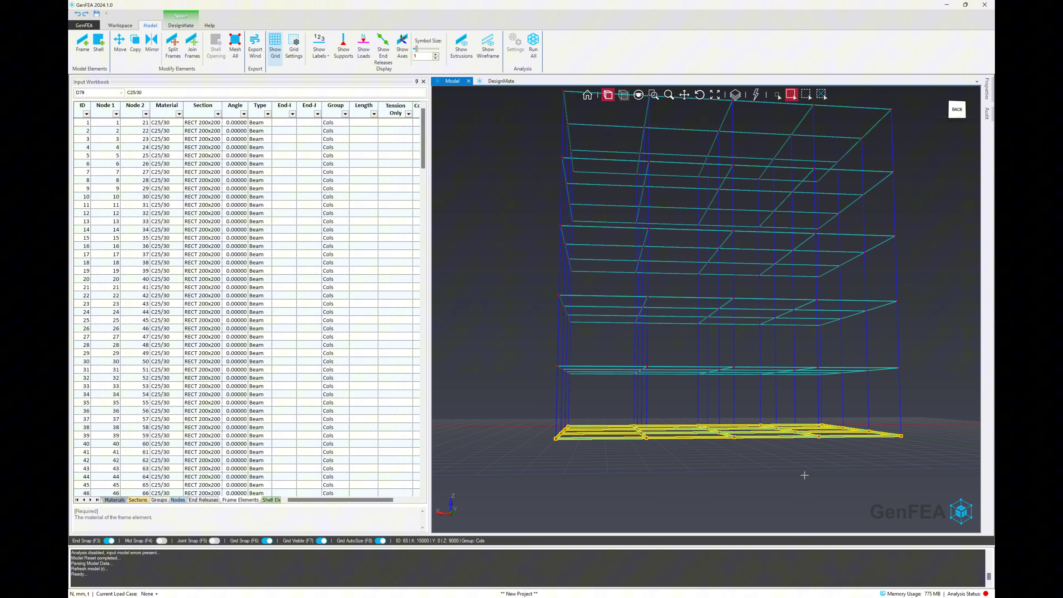
key(Delete)
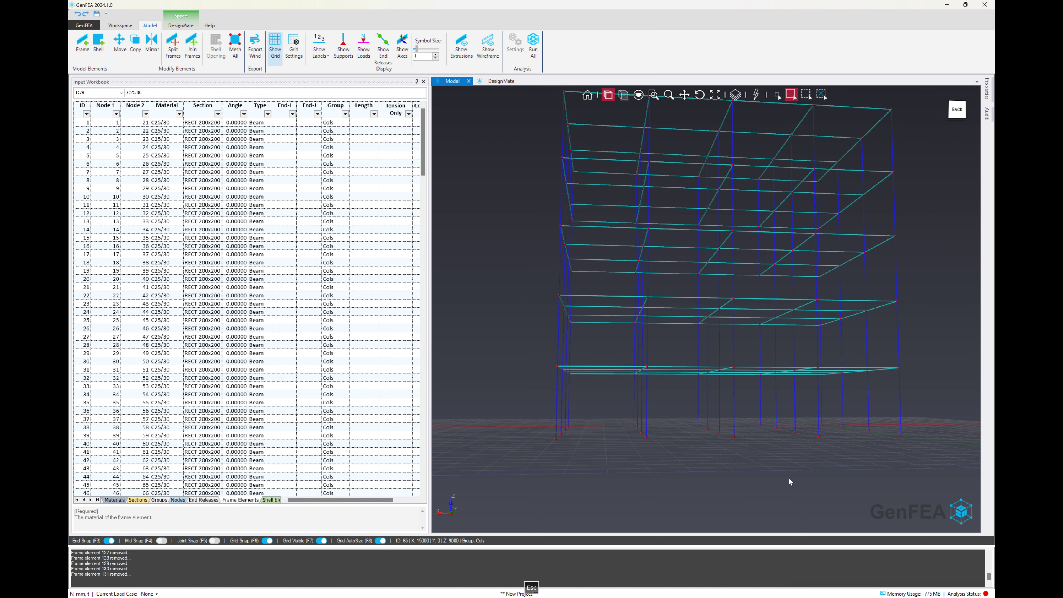
Show members as solid extruded sections and orbit around the model.
middle_drag(711, 423, 674, 363)
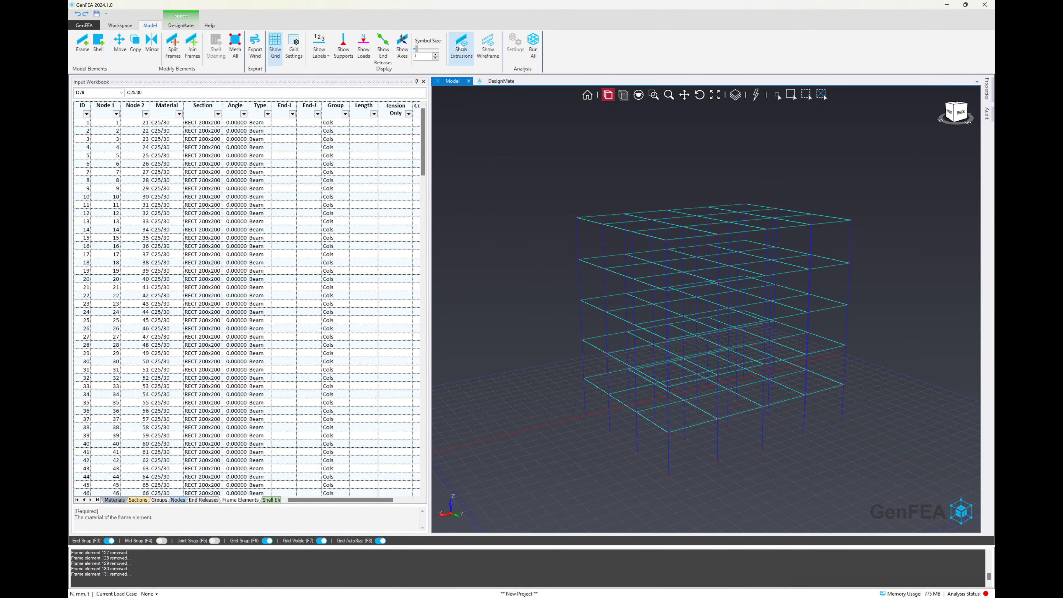
click(462, 46)
scroll(664, 360, down, 3)
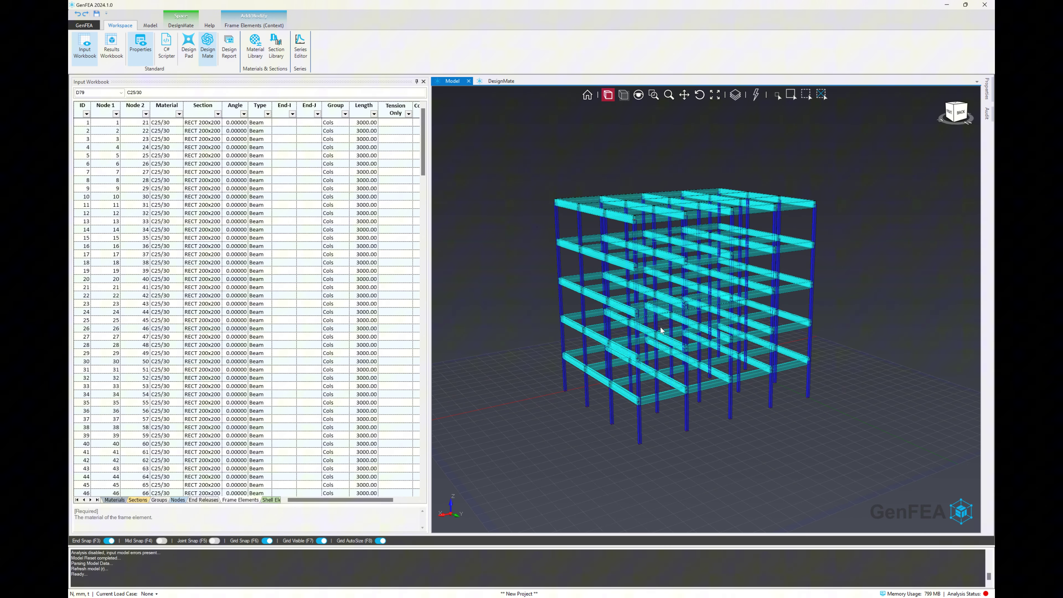
mouse_move(661, 330)
middle_down()
mouse_move(714, 334)
mouse_move(626, 310)
mouse_move(650, 327)
middle_up()
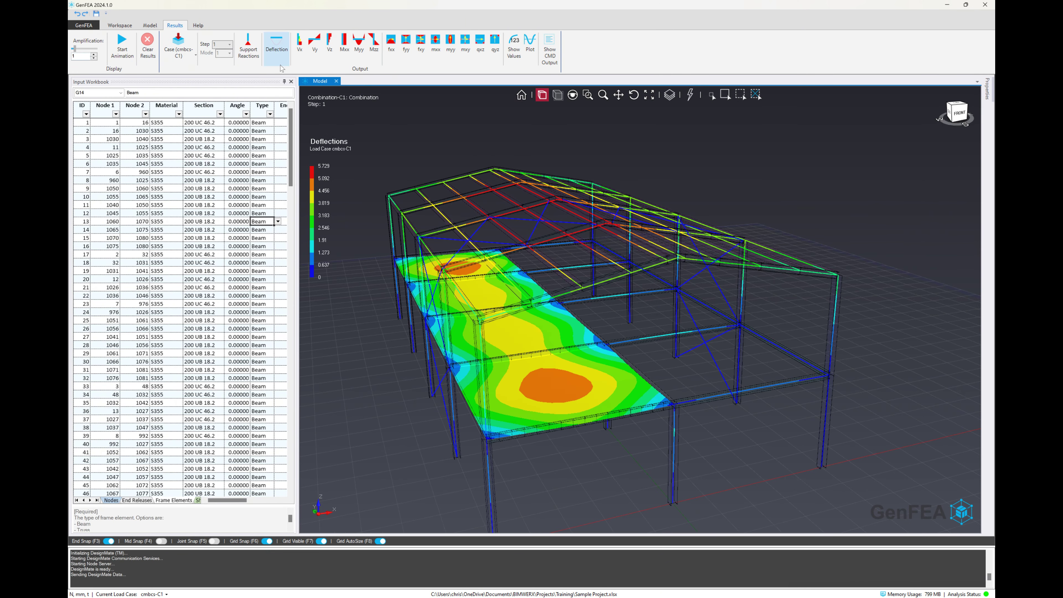
click(271, 58)
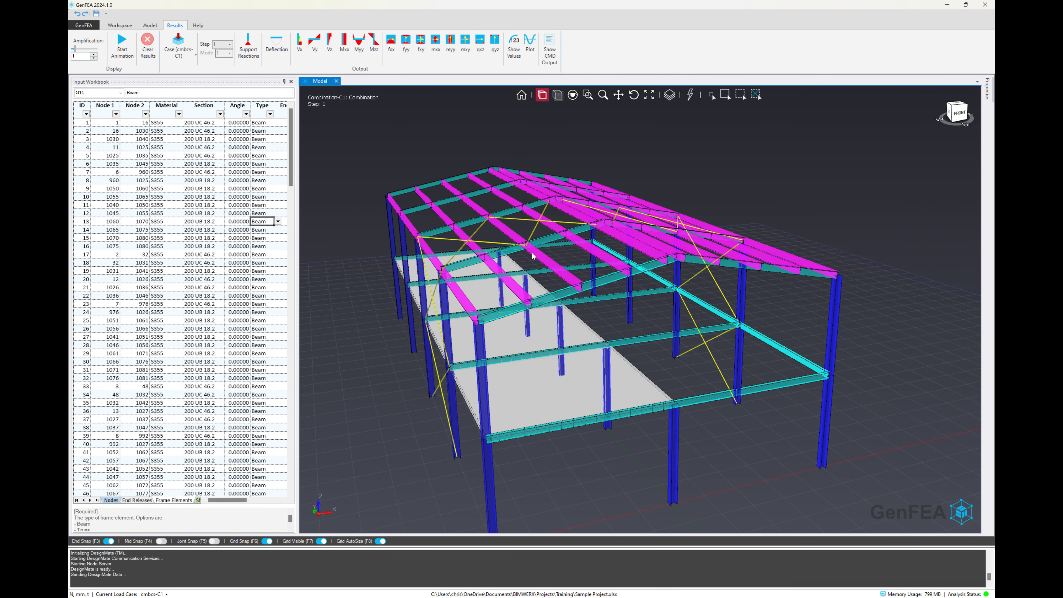
middle_drag(549, 256, 580, 247)
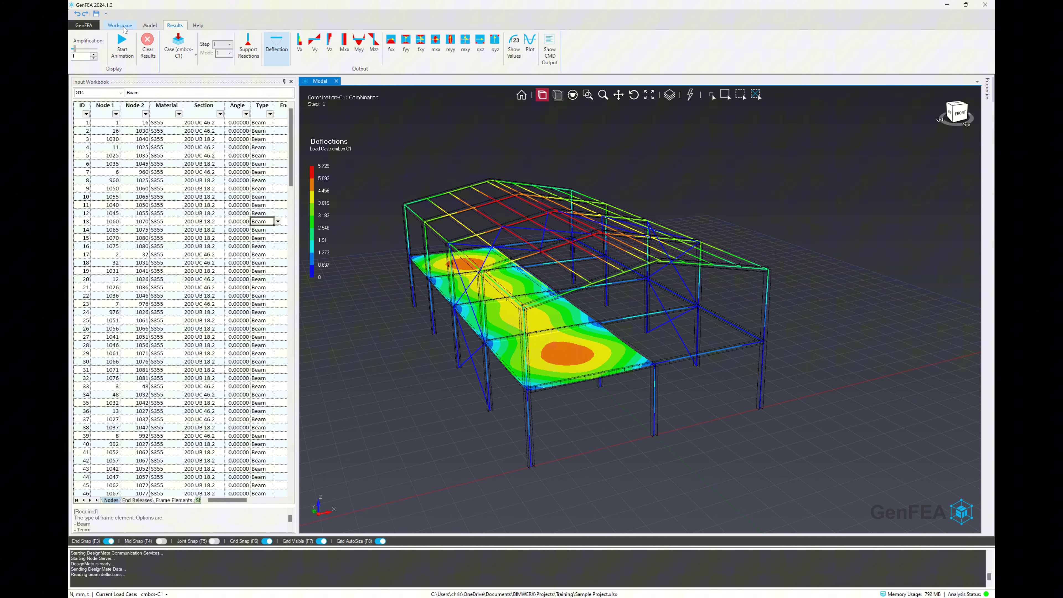
click(119, 25)
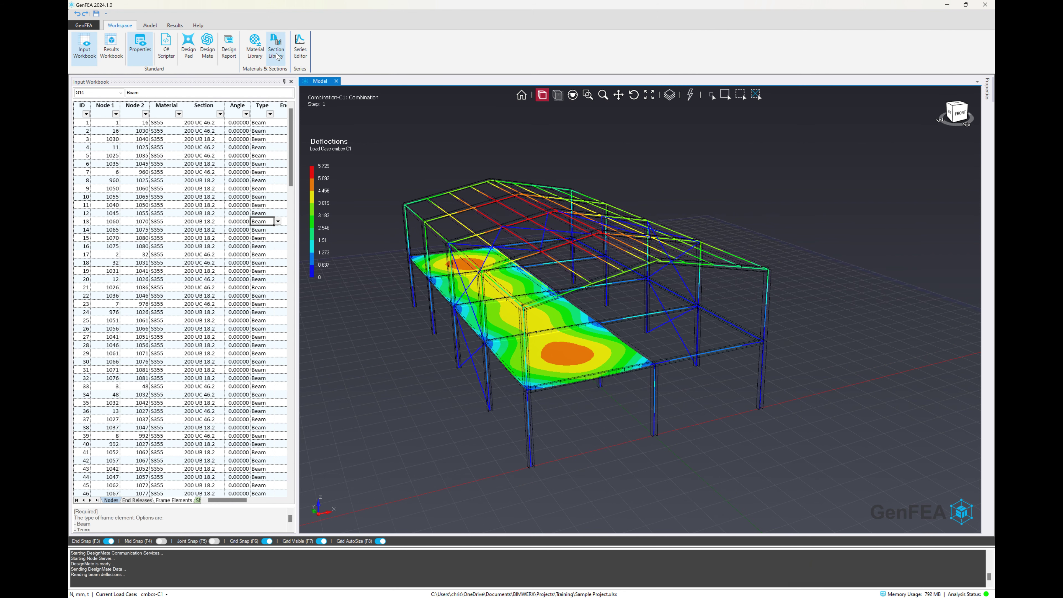
Send DesignMate the Prime LLM summary prompt for the Cols group under cmbcs-C1.
click(208, 46)
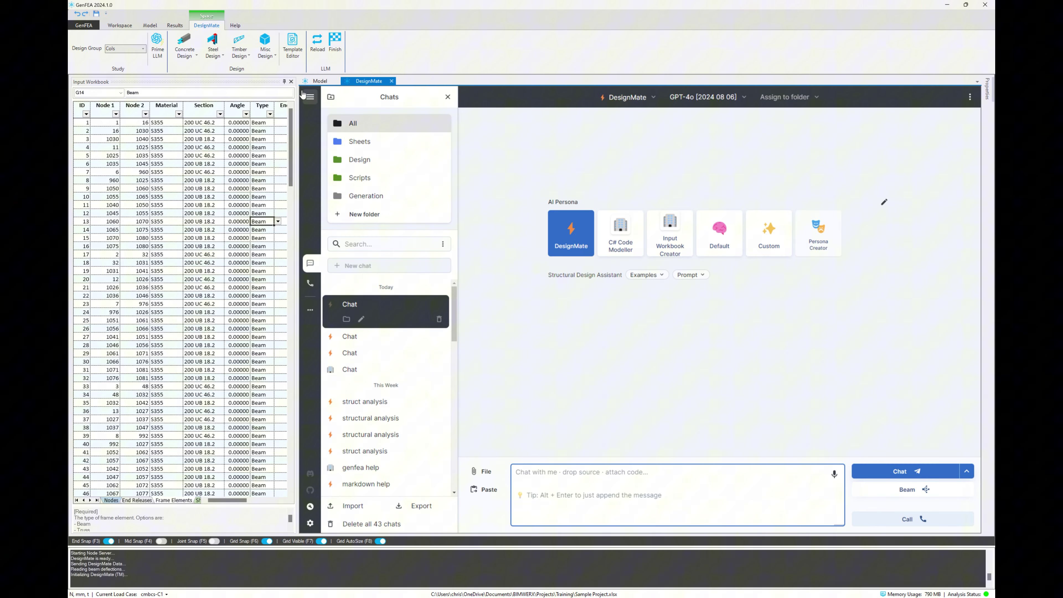
click(283, 82)
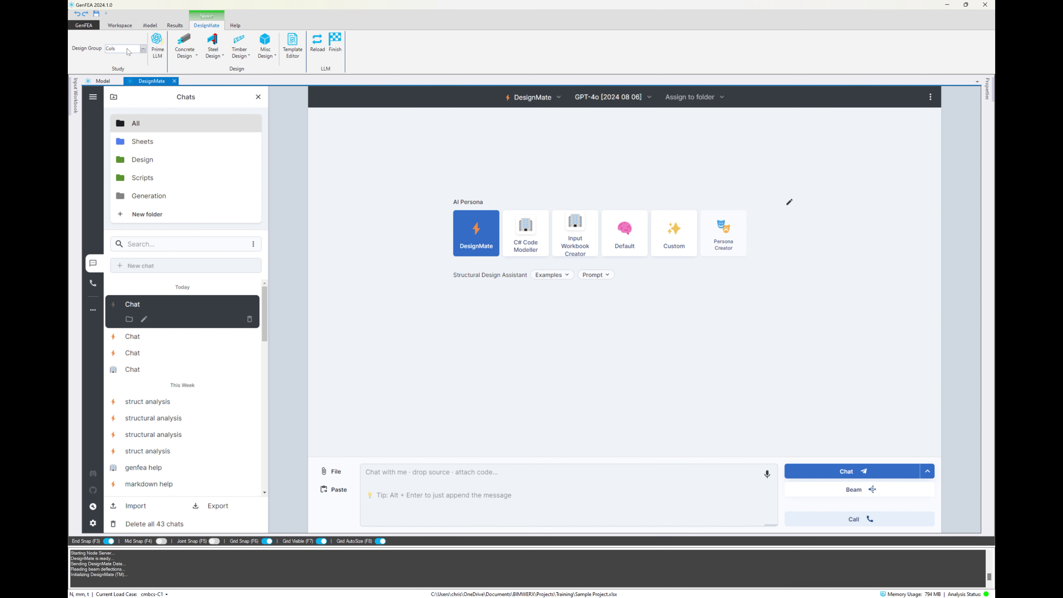
click(157, 45)
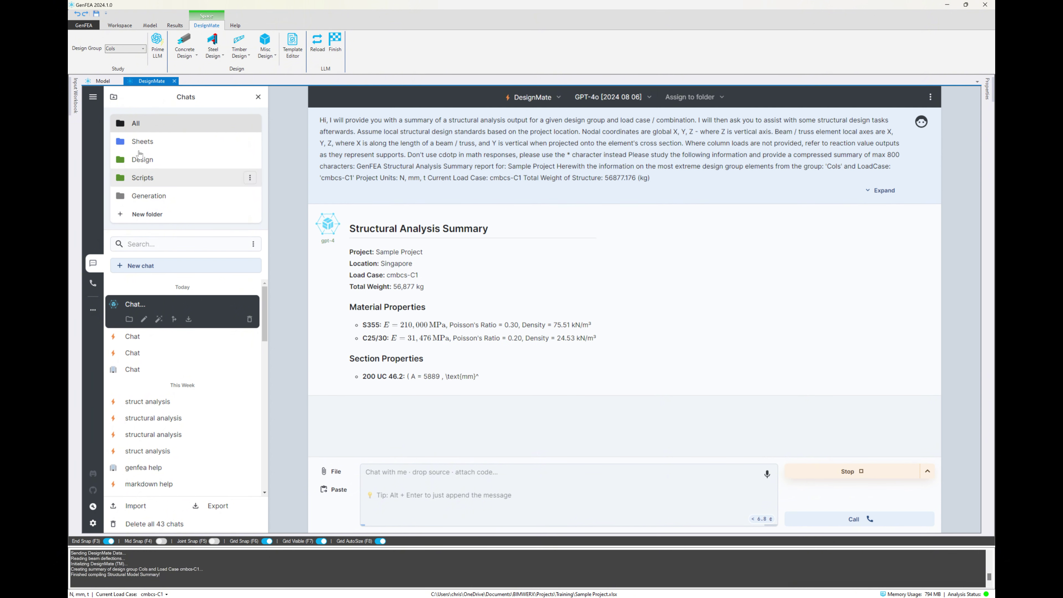
Check the Project Info sheet in the workbook, then auto-hide the workbook again.
click(75, 103)
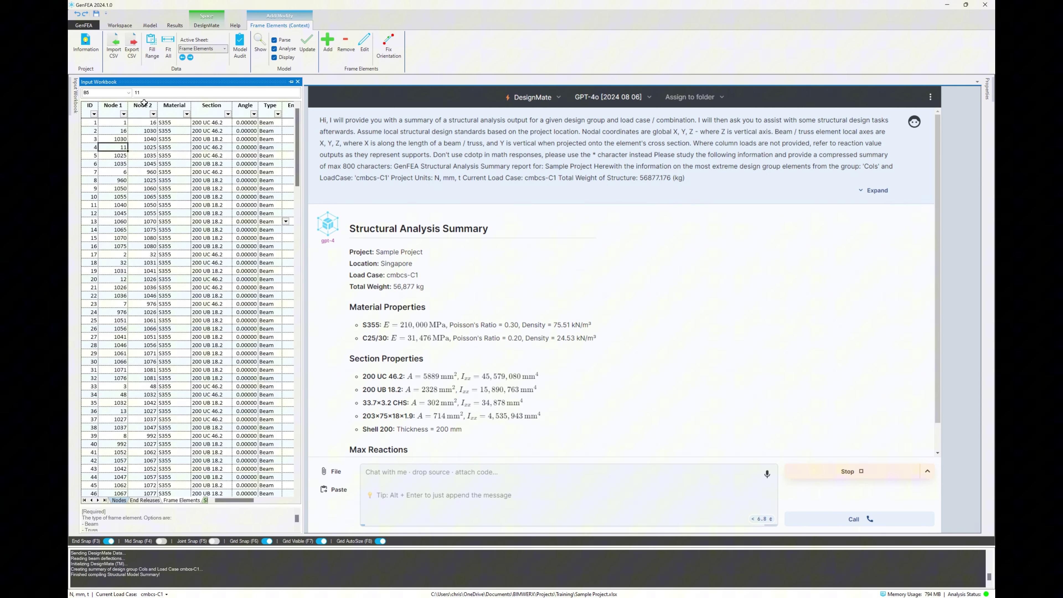
click(205, 49)
click(205, 58)
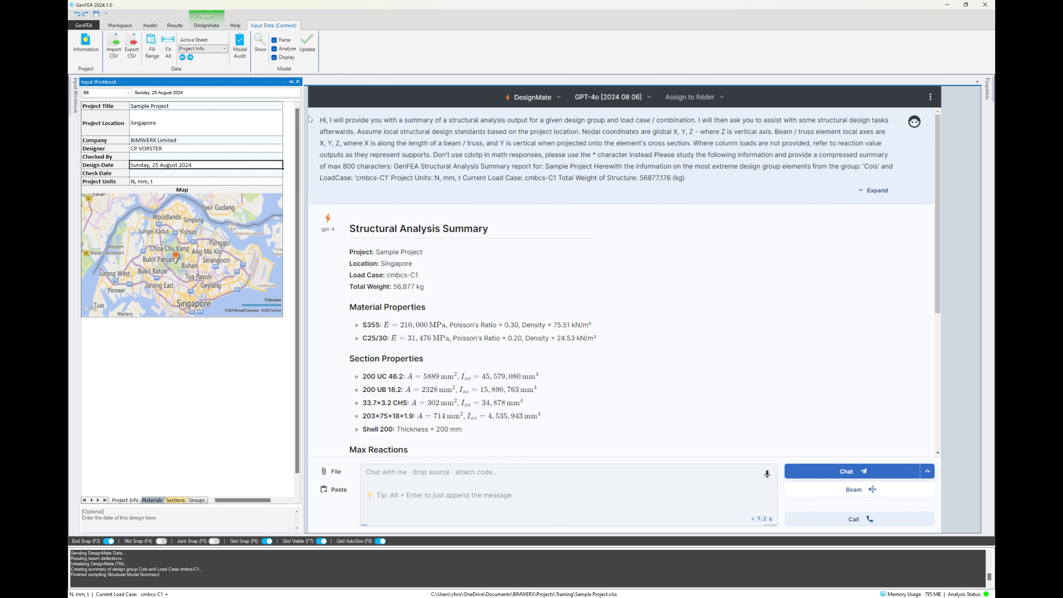
click(291, 82)
click(283, 82)
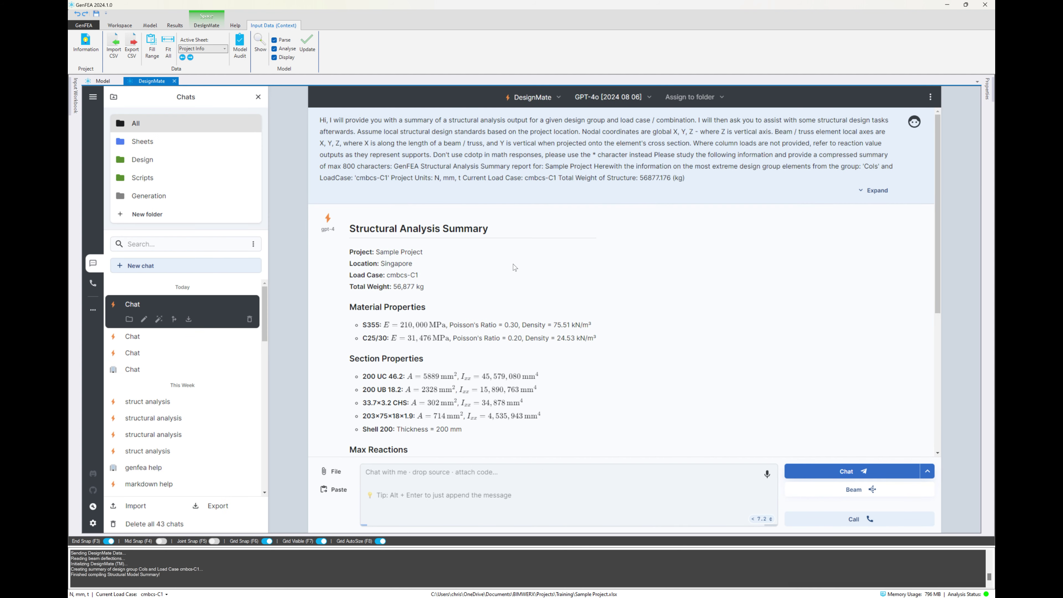
scroll(513, 265, down, 5)
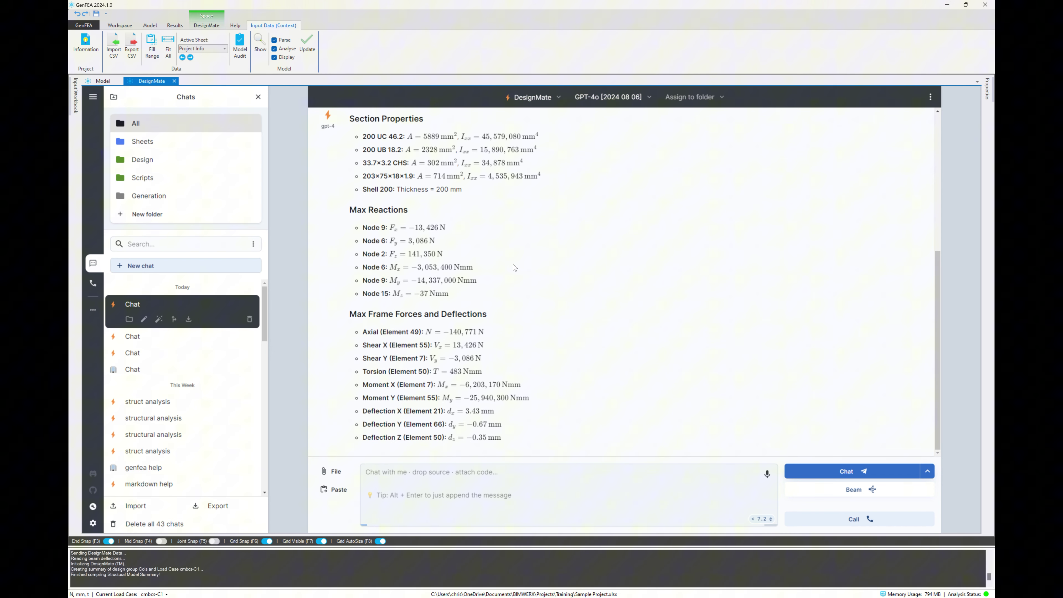
click(621, 99)
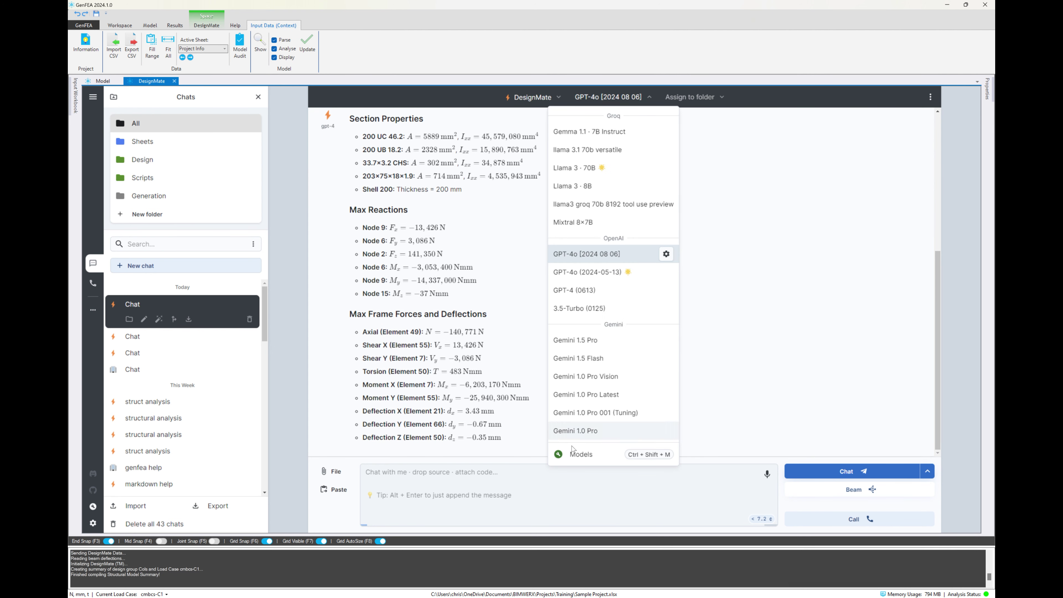
click(572, 455)
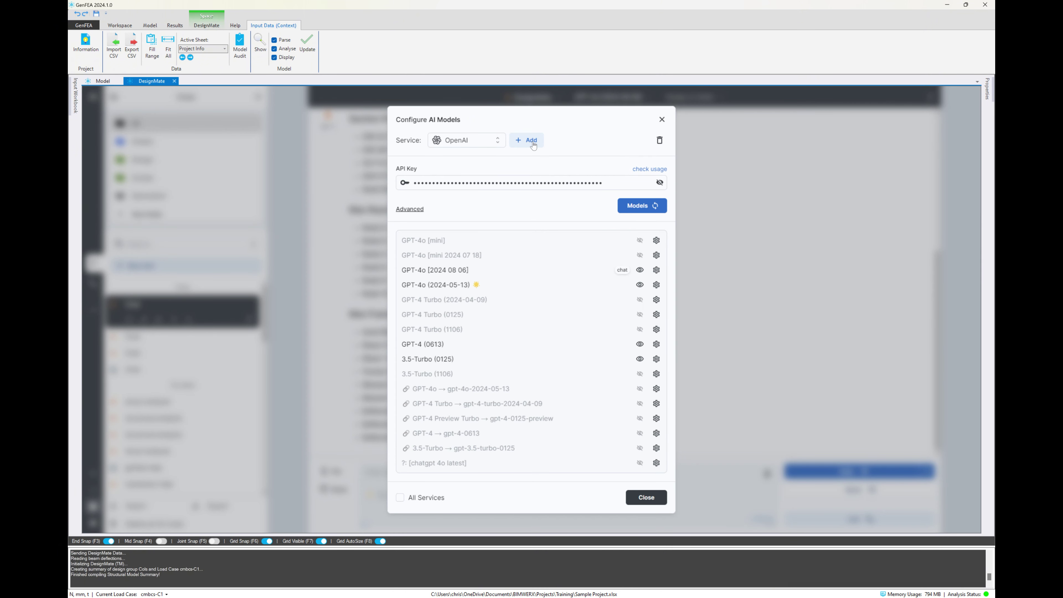
click(480, 141)
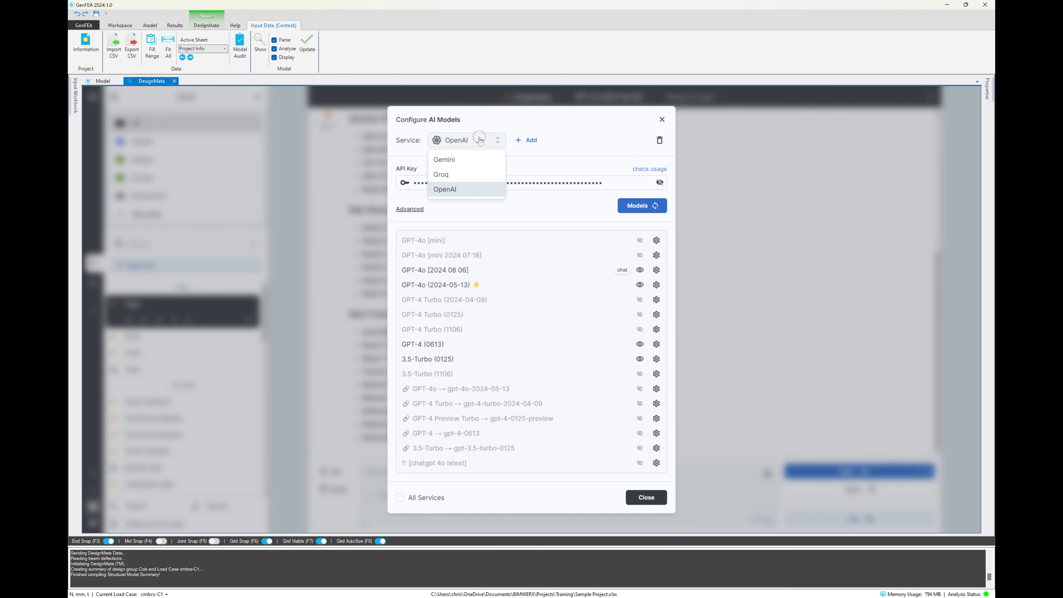
click(460, 188)
click(617, 184)
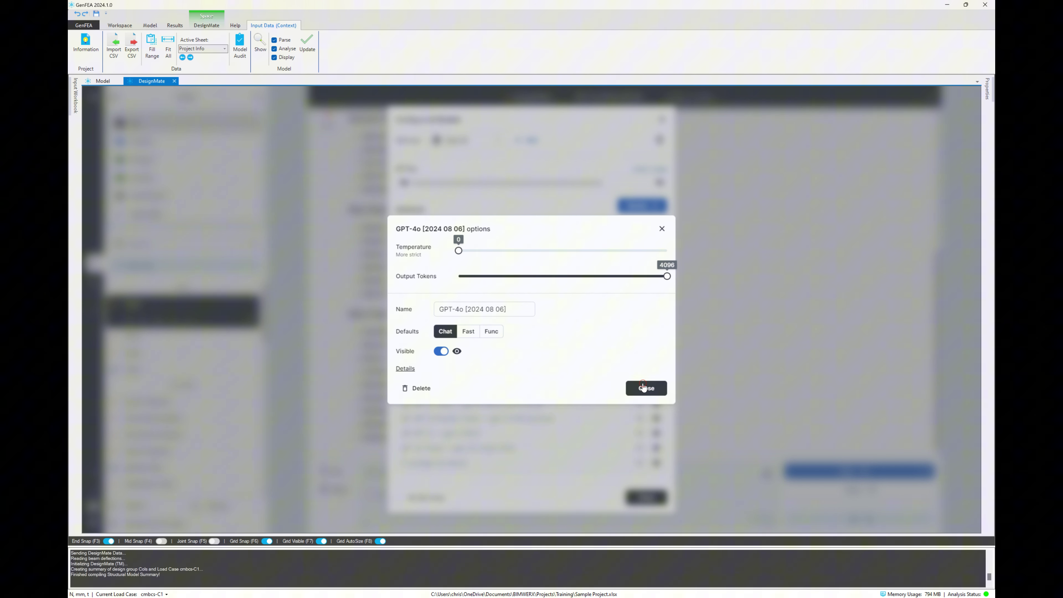
click(643, 387)
click(647, 498)
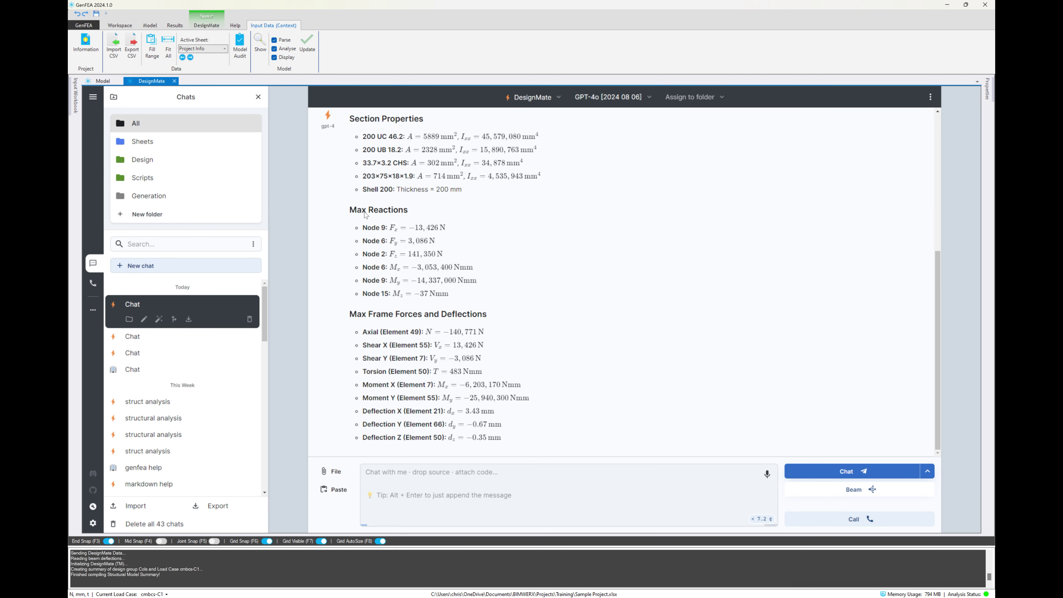
Generate a Steel Beam Verification from Study prompt with effective length factor 0.9.
click(442, 480)
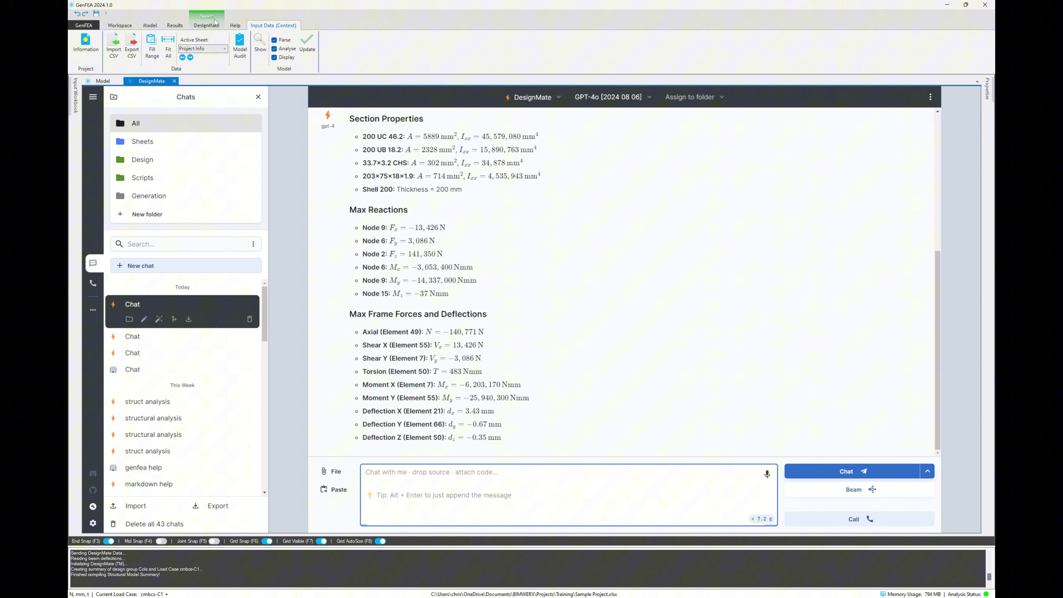
click(209, 26)
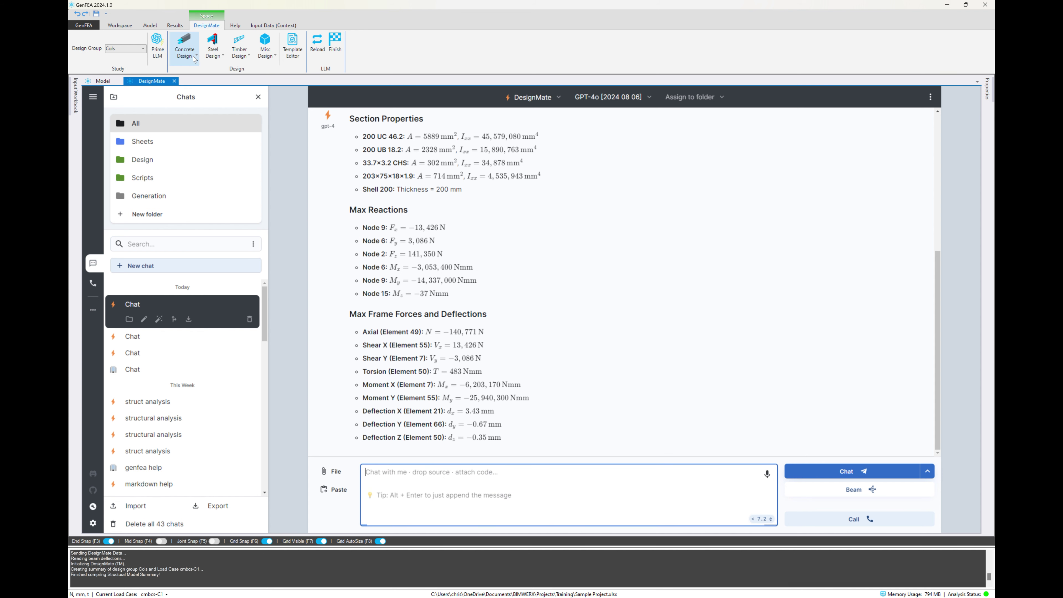
click(213, 59)
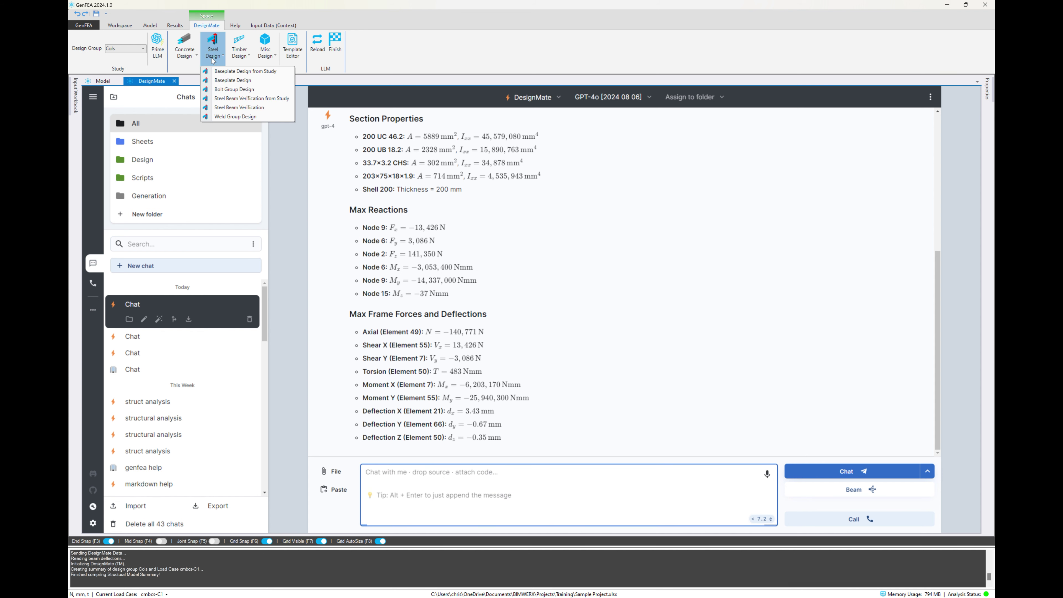
click(231, 102)
click(812, 176)
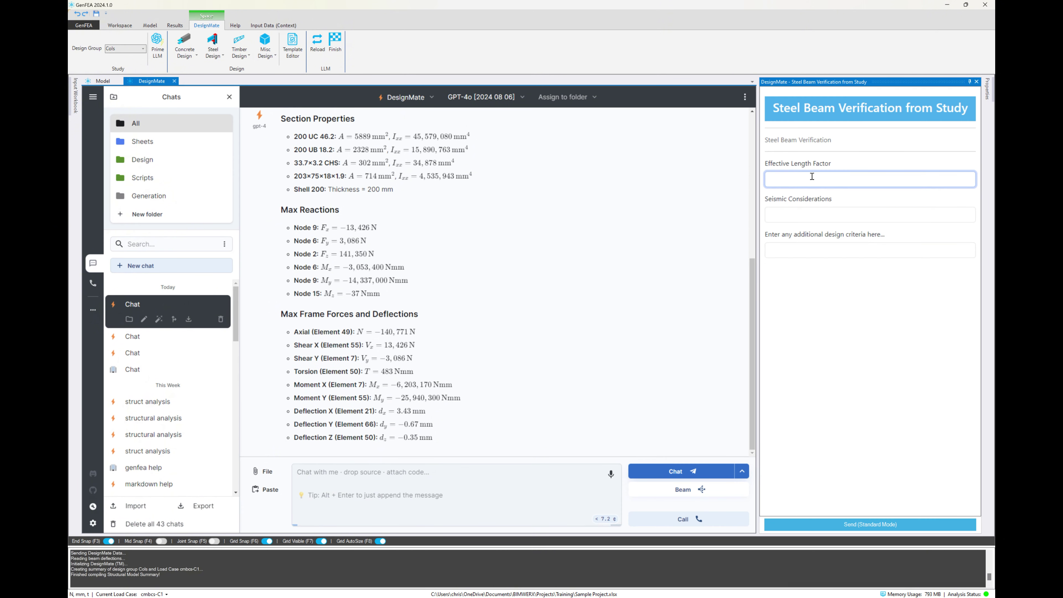
text(0.9)
click(855, 525)
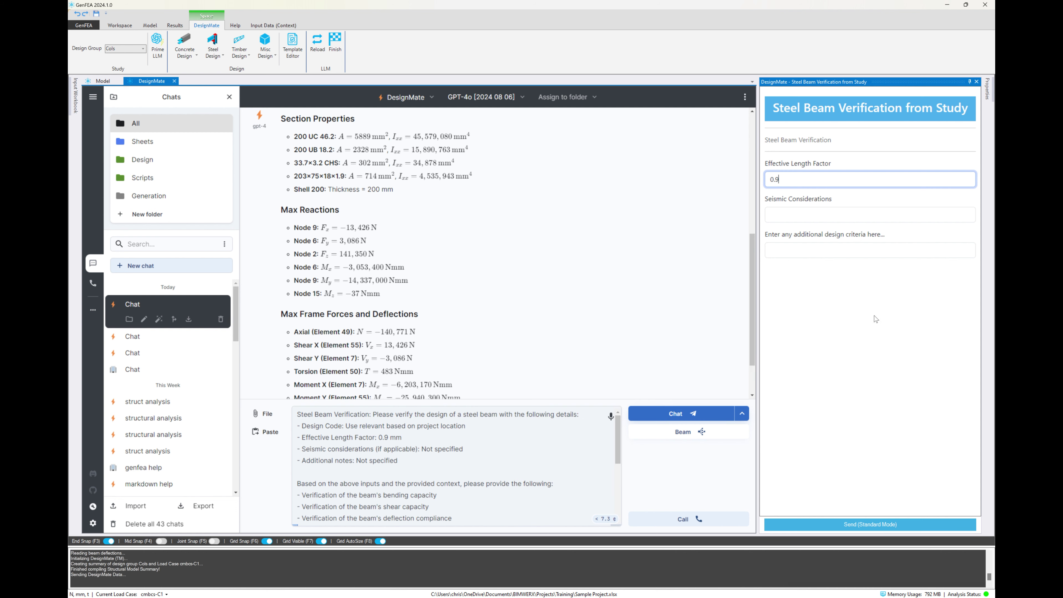
Send the verification prompt and review DesignMate's Eurocode 3 checks for 200 UC 46.2 S355.
click(977, 81)
click(819, 417)
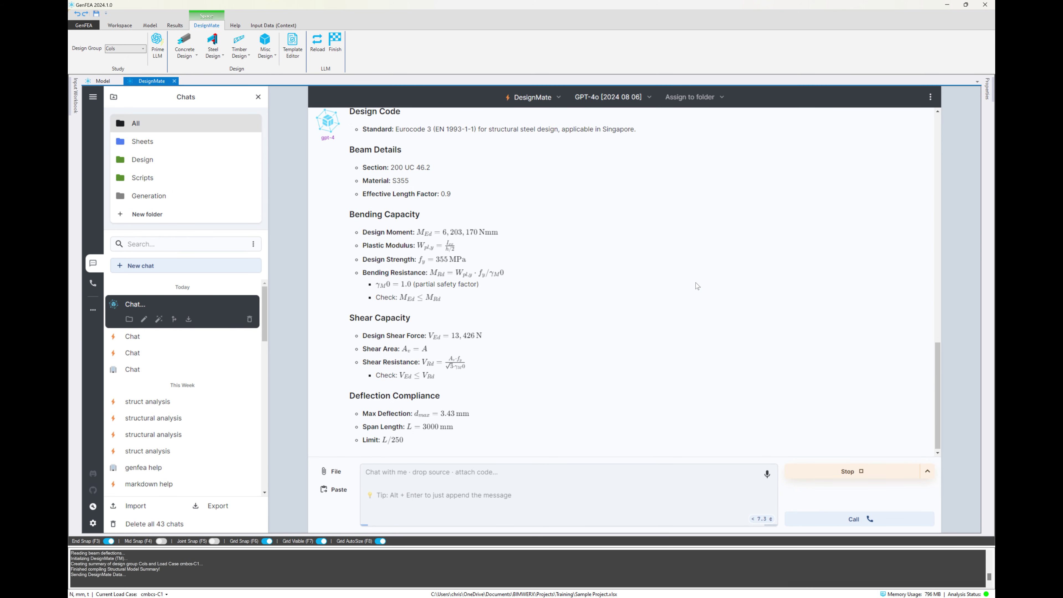
scroll(696, 283, up, 5)
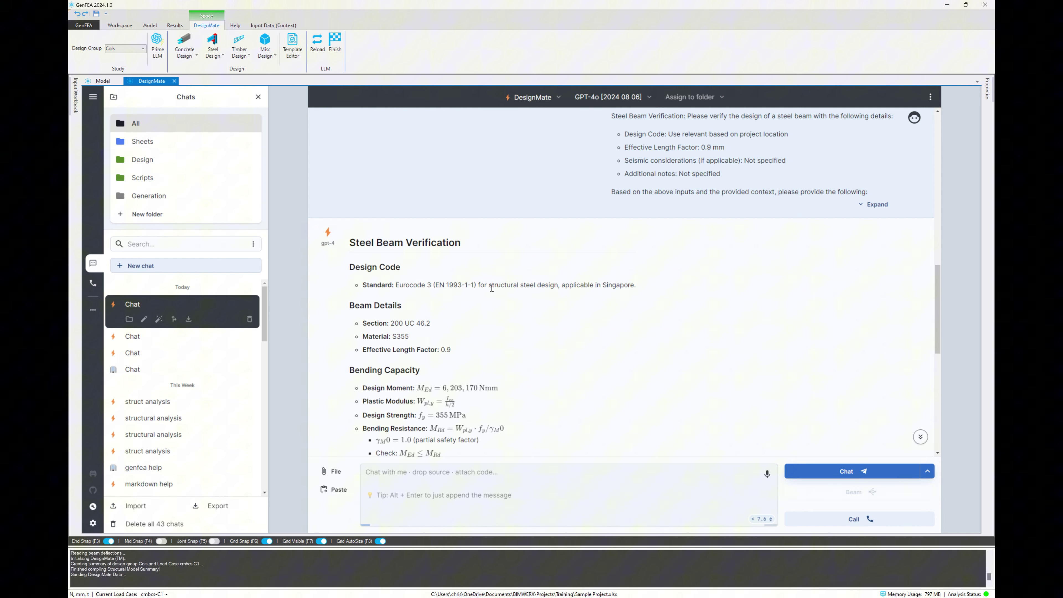
scroll(572, 288, down, 3)
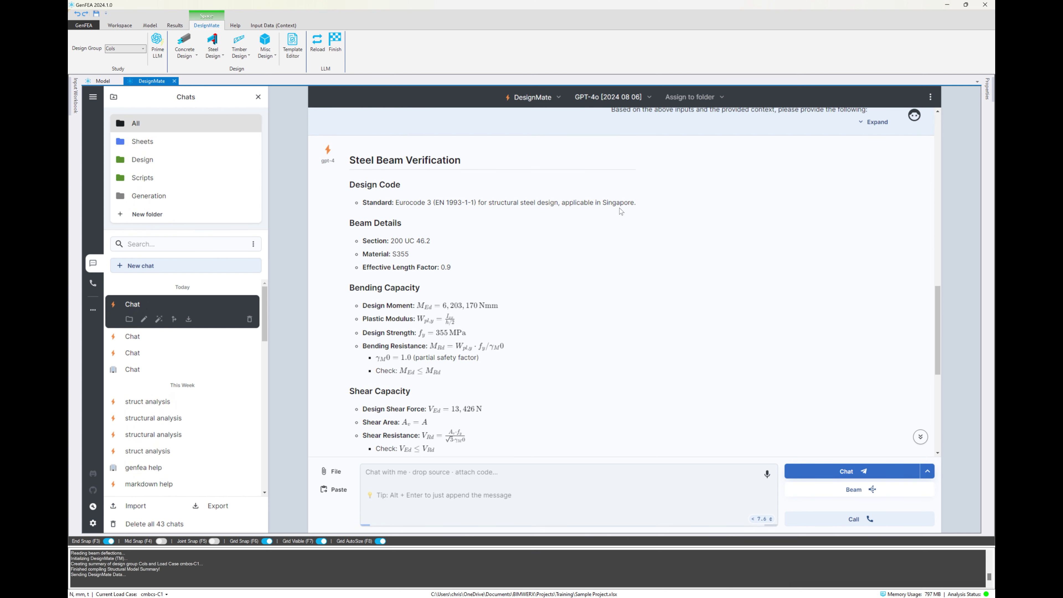
scroll(612, 255, down, 10)
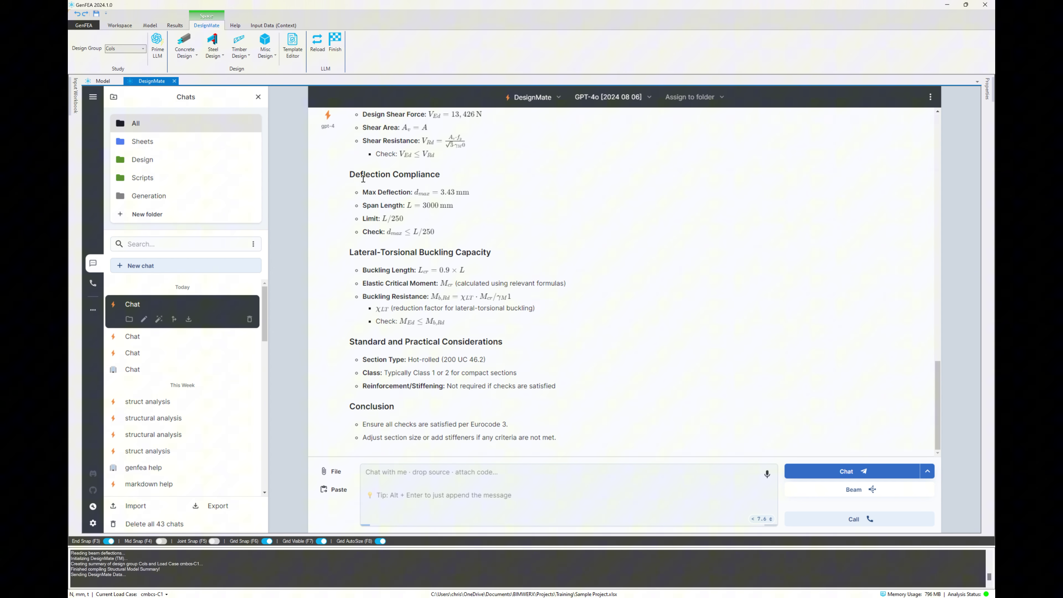
click(289, 51)
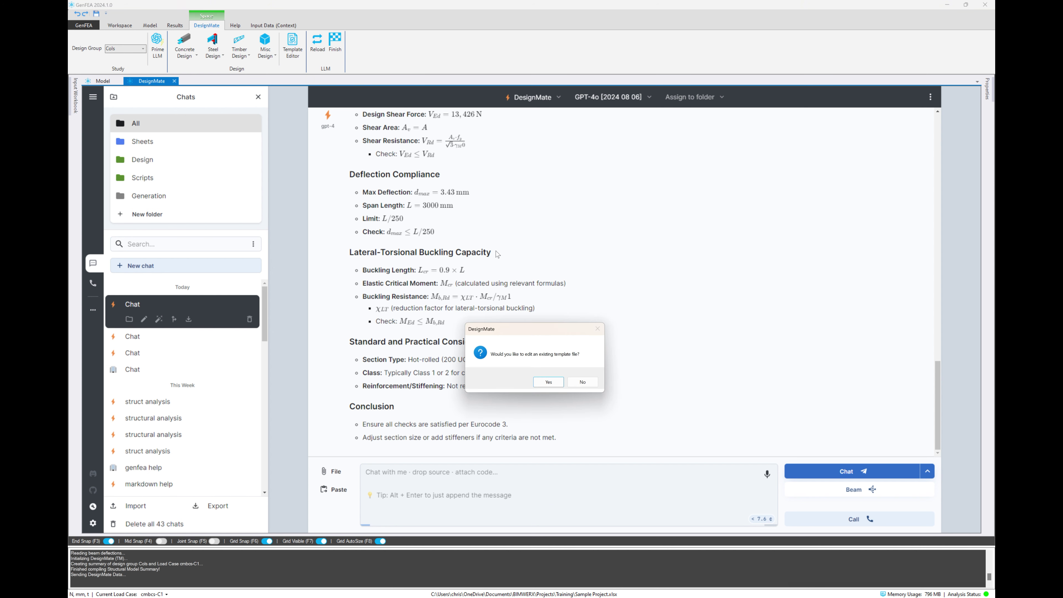
Open the existing 'Steel Beam Verification from Study.txt' template from the Steel folder for editing.
click(543, 383)
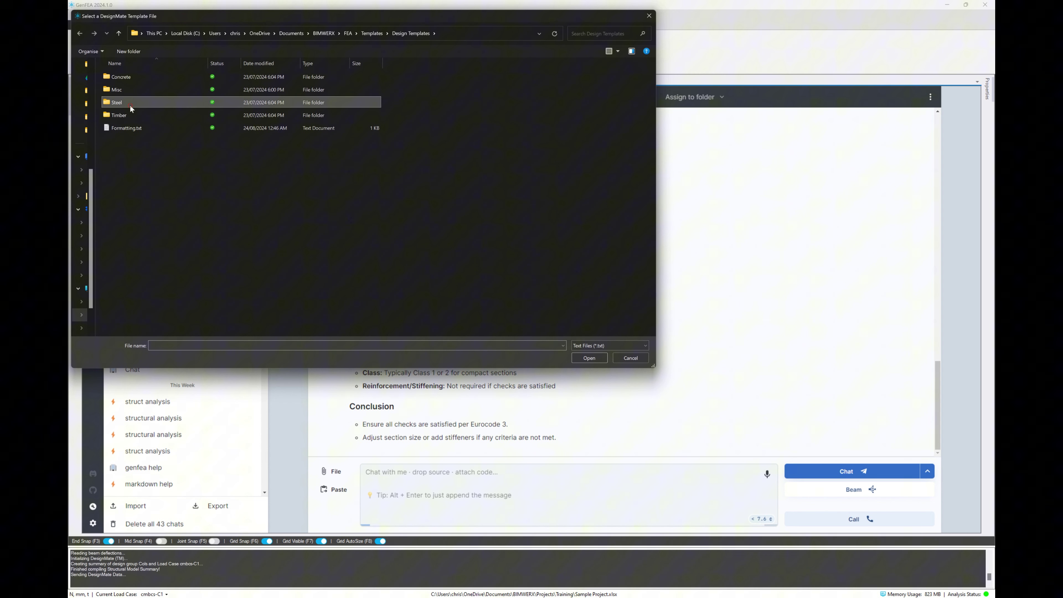
double_click(130, 105)
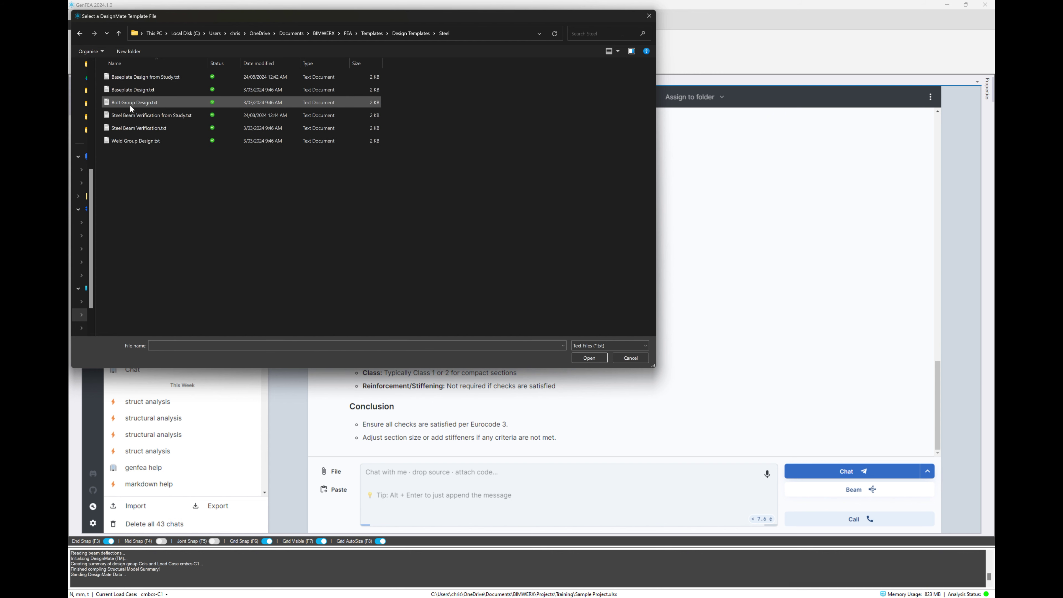
double_click(174, 116)
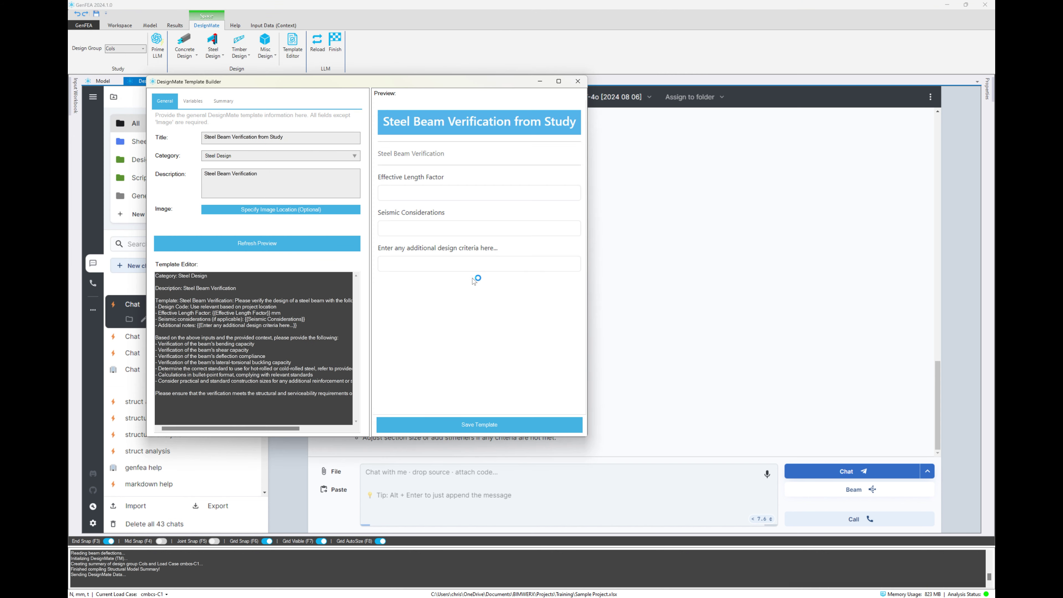
Enlarge the template builder and review the template's description, input lines and verification requests.
drag(590, 438, 781, 487)
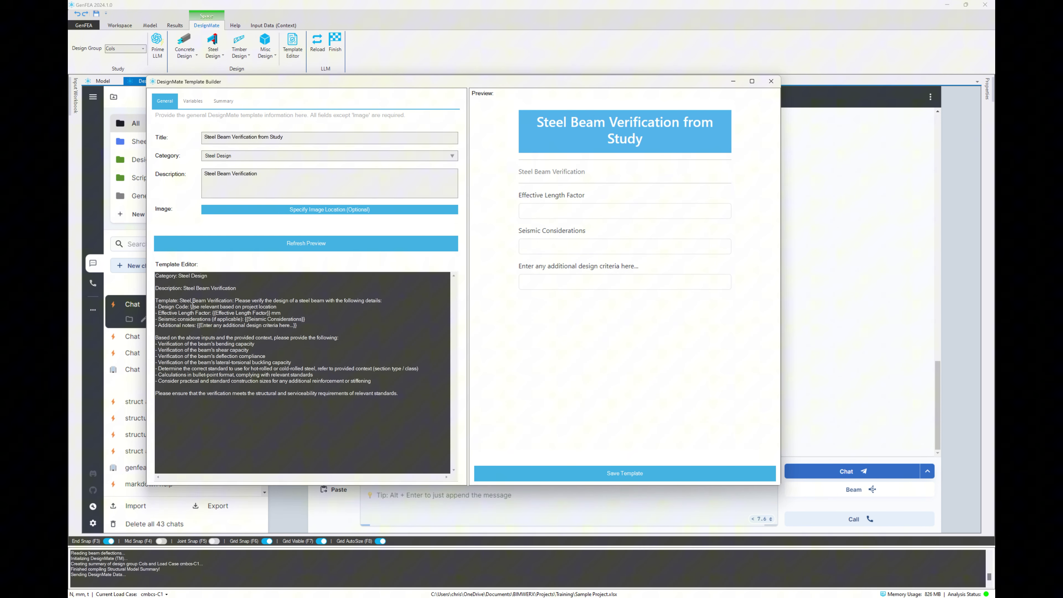
click(162, 292)
drag(161, 288, 235, 291)
drag(156, 300, 323, 331)
click(248, 313)
drag(166, 307, 306, 329)
click(188, 313)
drag(164, 338, 322, 338)
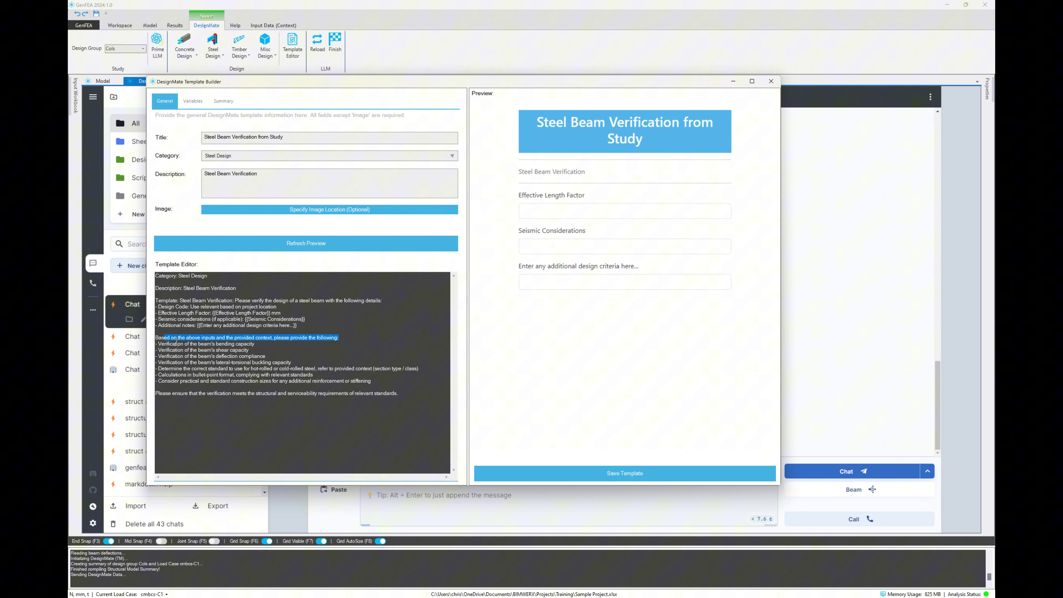
click(213, 344)
drag(207, 344, 281, 356)
drag(215, 363, 291, 363)
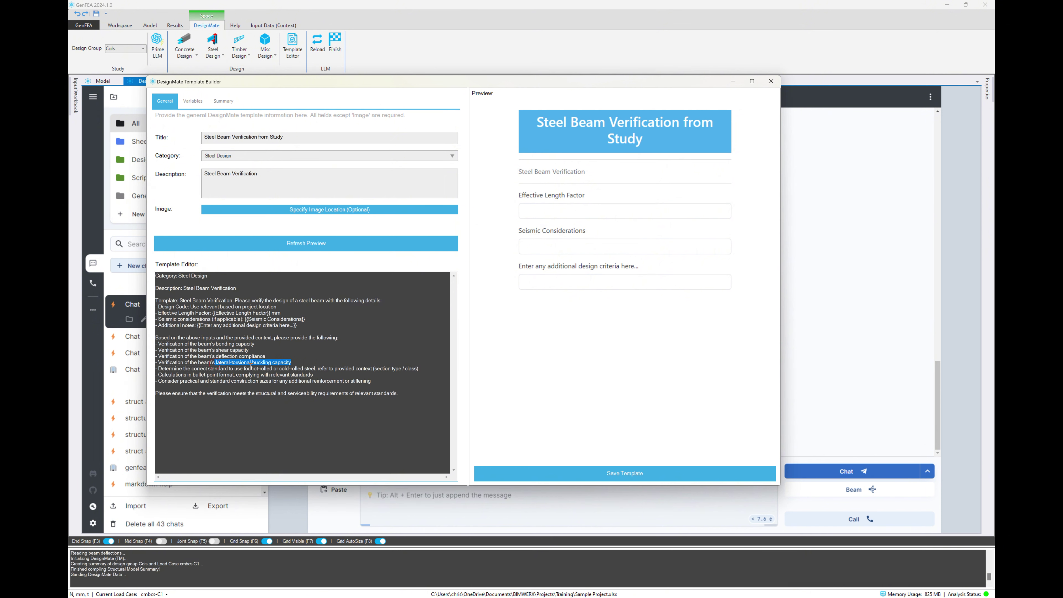
click(302, 360)
drag(210, 370, 428, 371)
drag(188, 376, 382, 379)
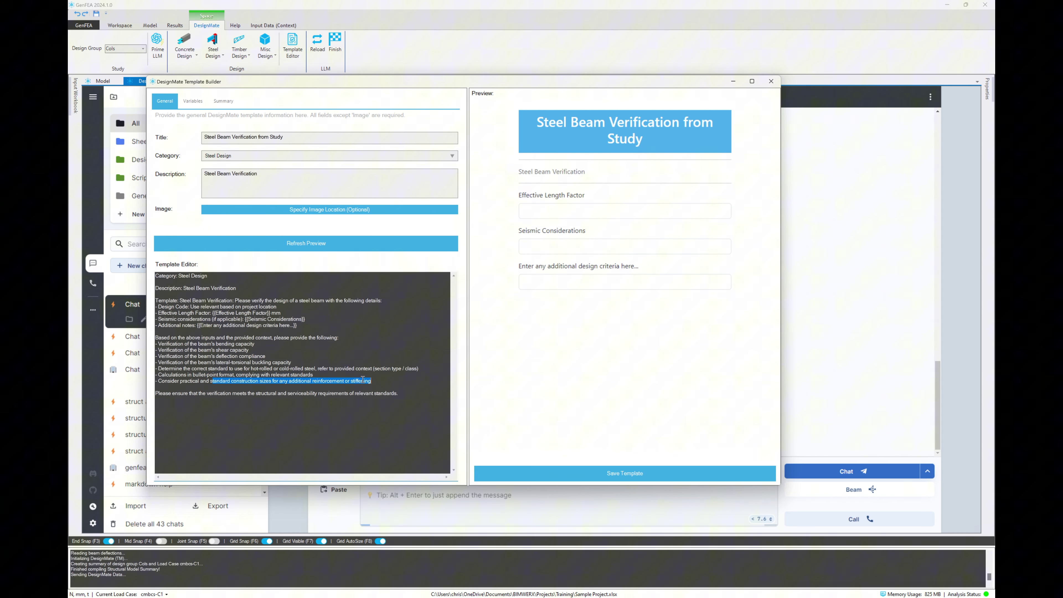
click(296, 389)
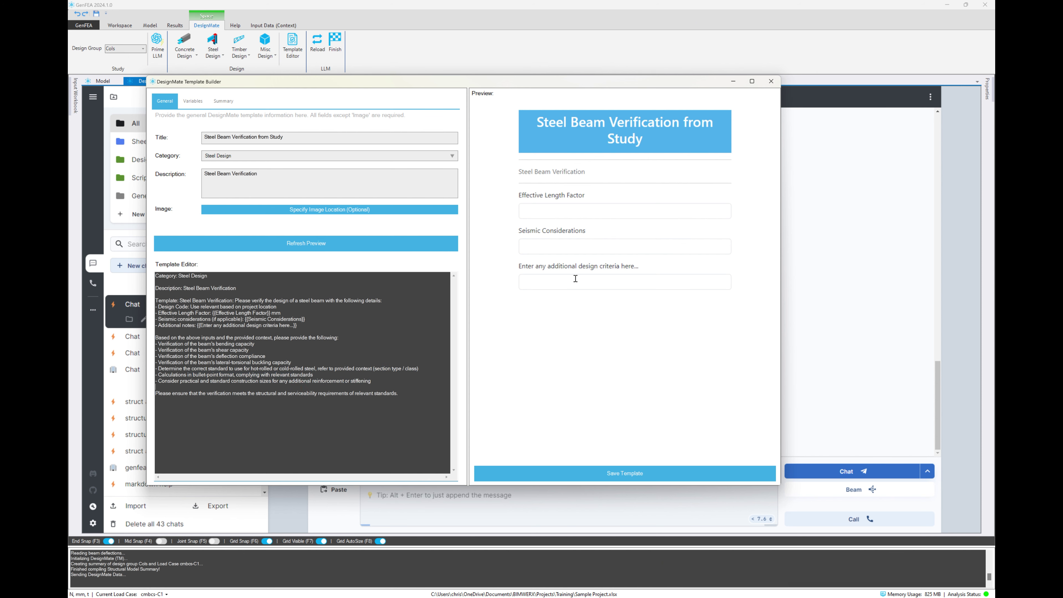
Duplicate the Effective Length Factor line, appending '2' to its label and placeholder.
drag(282, 313, 152, 316)
key(ctrl+c)
click(290, 314)
key(ctrl+v)
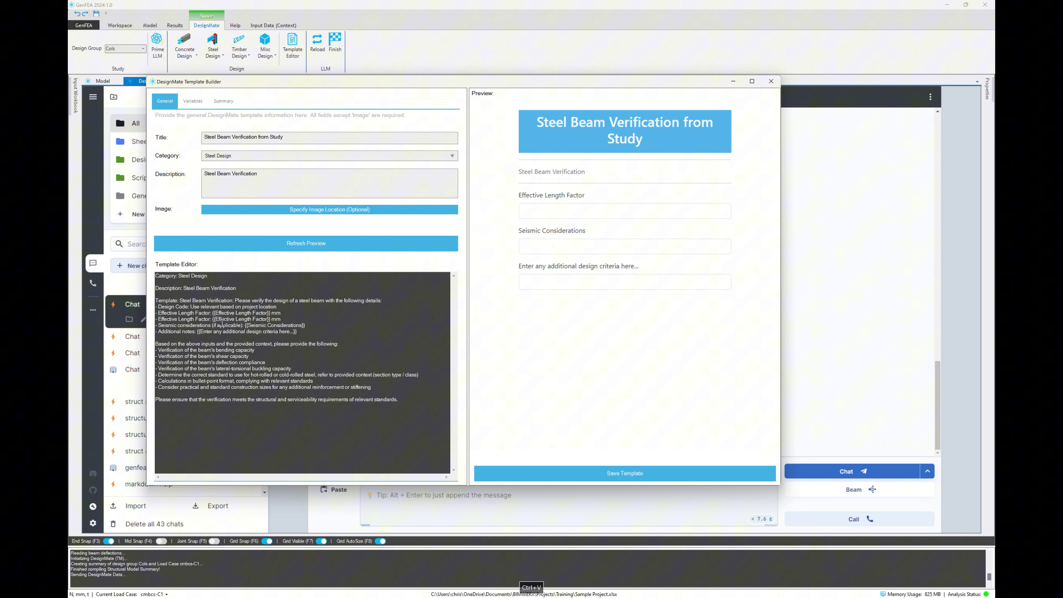
text(2)
click(272, 319)
text(2)
Refresh the preview, try the new Effective Length Factor 2 field, and close the builder.
click(309, 245)
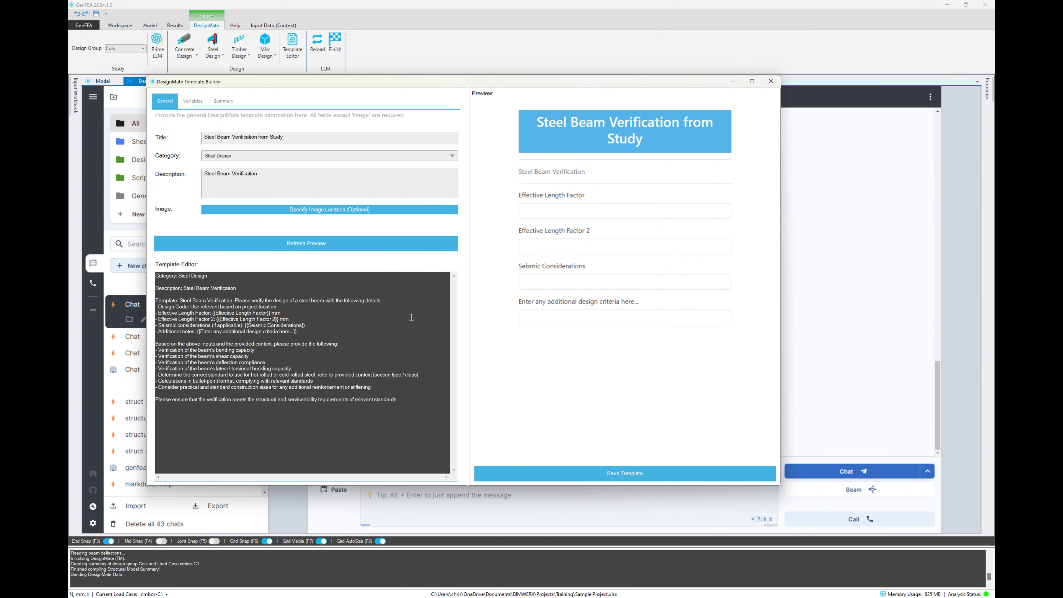
click(592, 247)
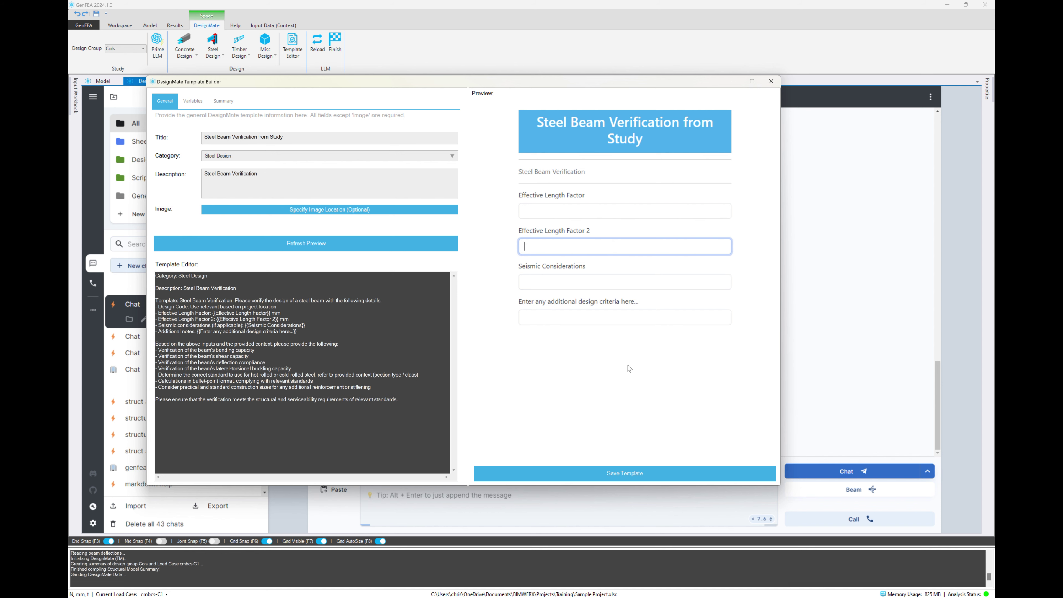
click(772, 82)
click(216, 65)
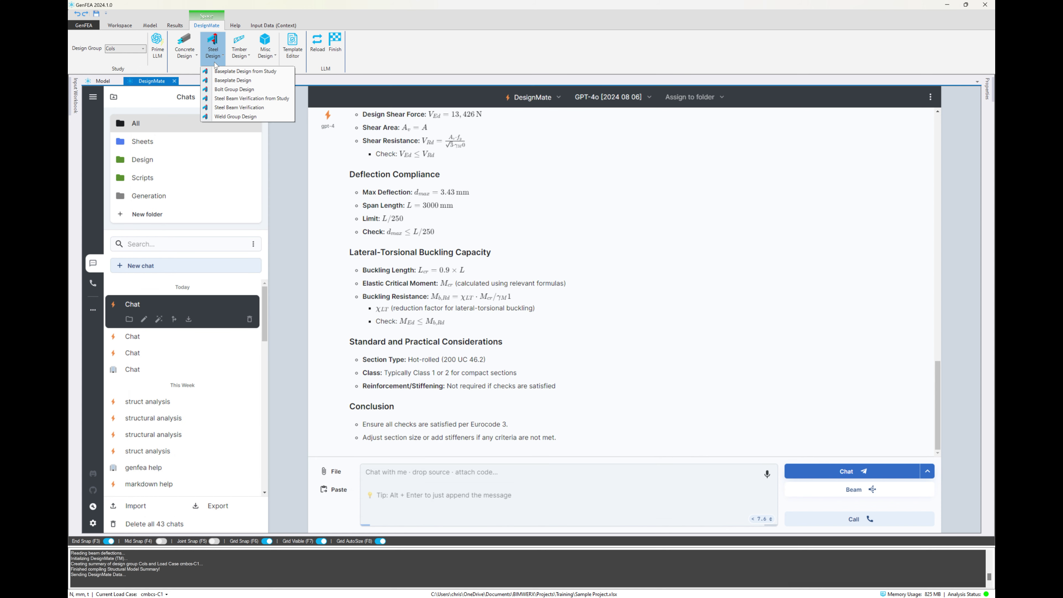
click(185, 48)
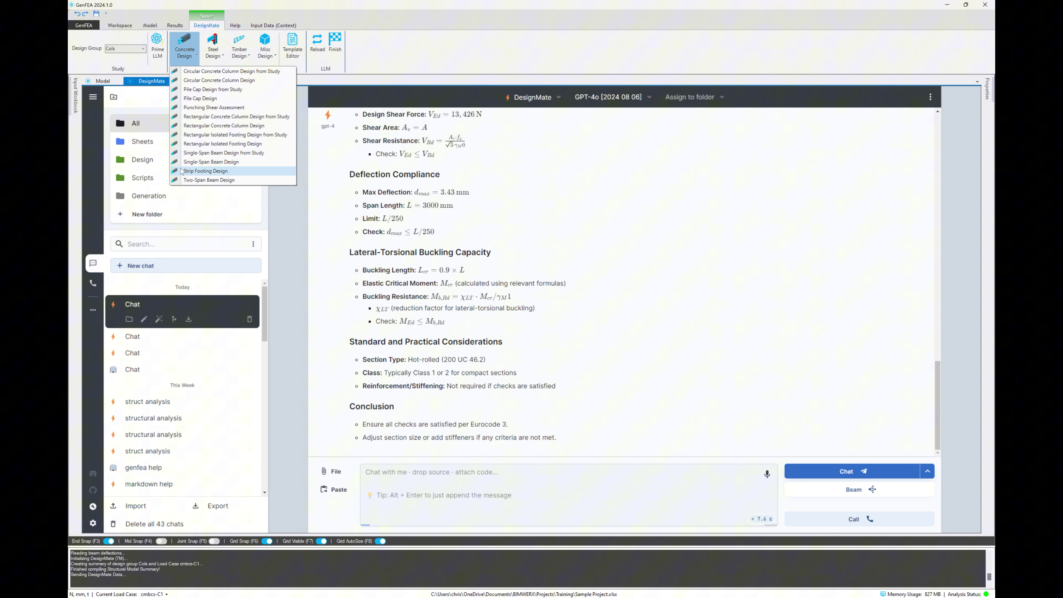
click(213, 63)
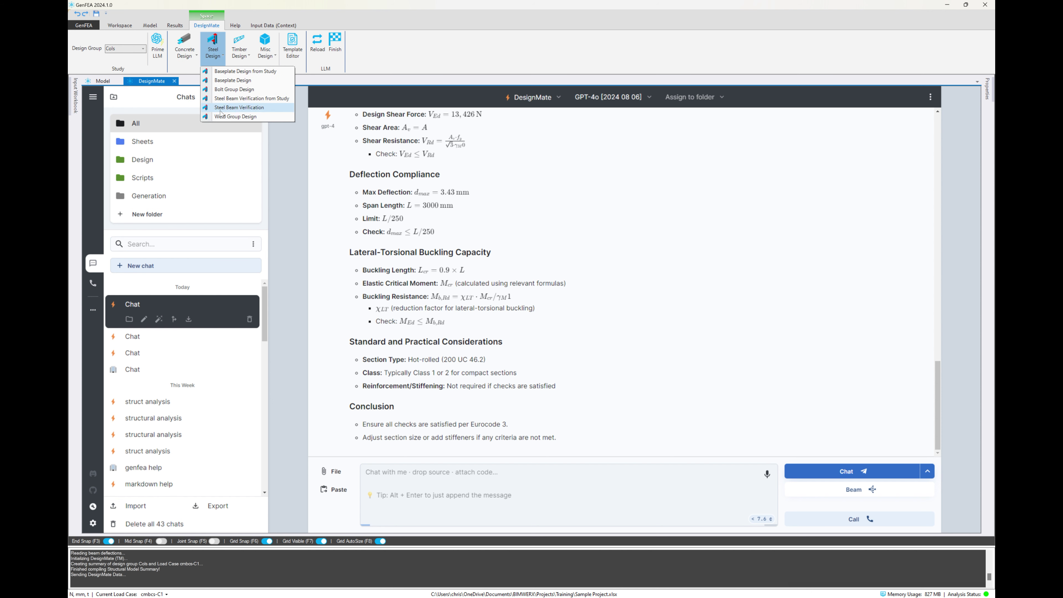
click(241, 60)
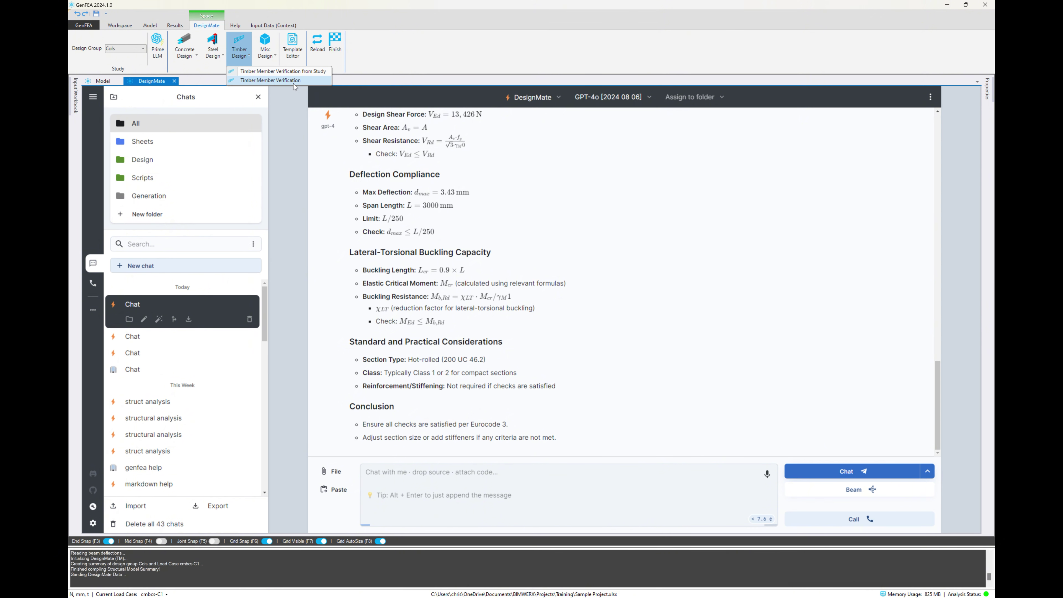
click(624, 363)
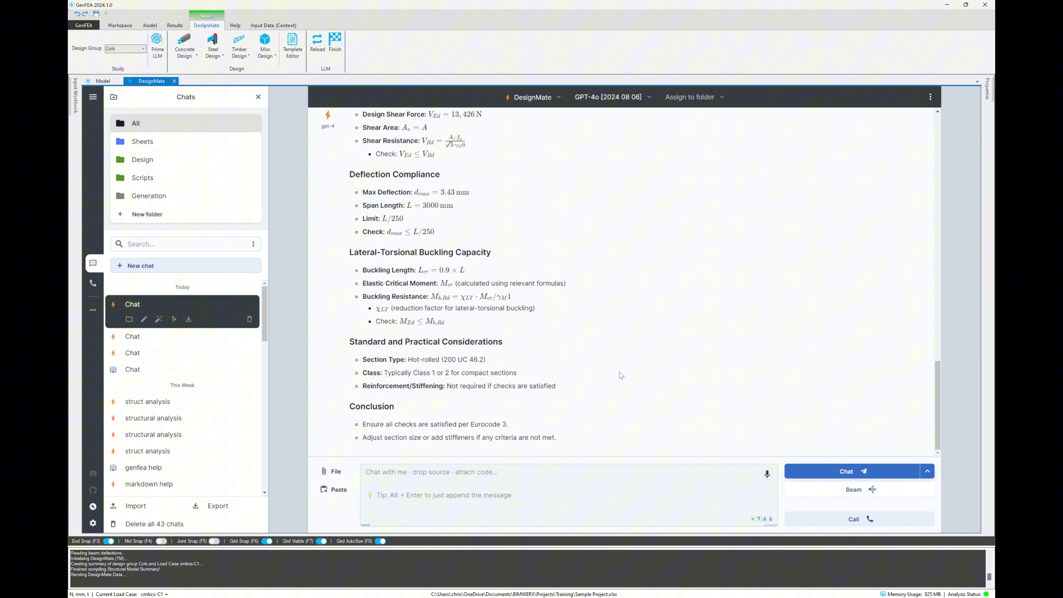
In a new chat, request a structural analysis summary for the Rafters design group and read the reply.
click(153, 266)
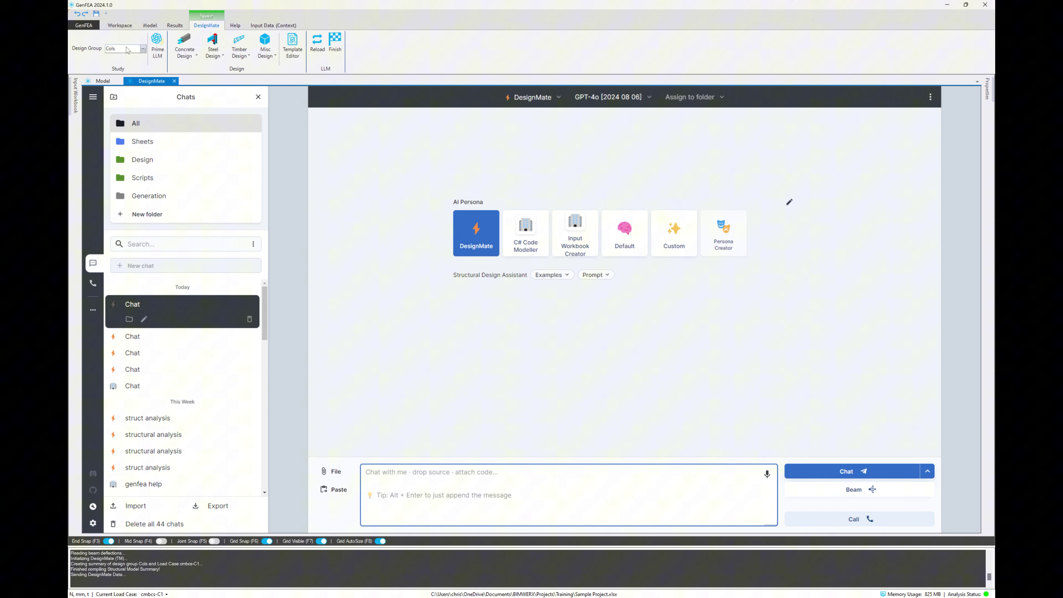
click(127, 48)
click(127, 77)
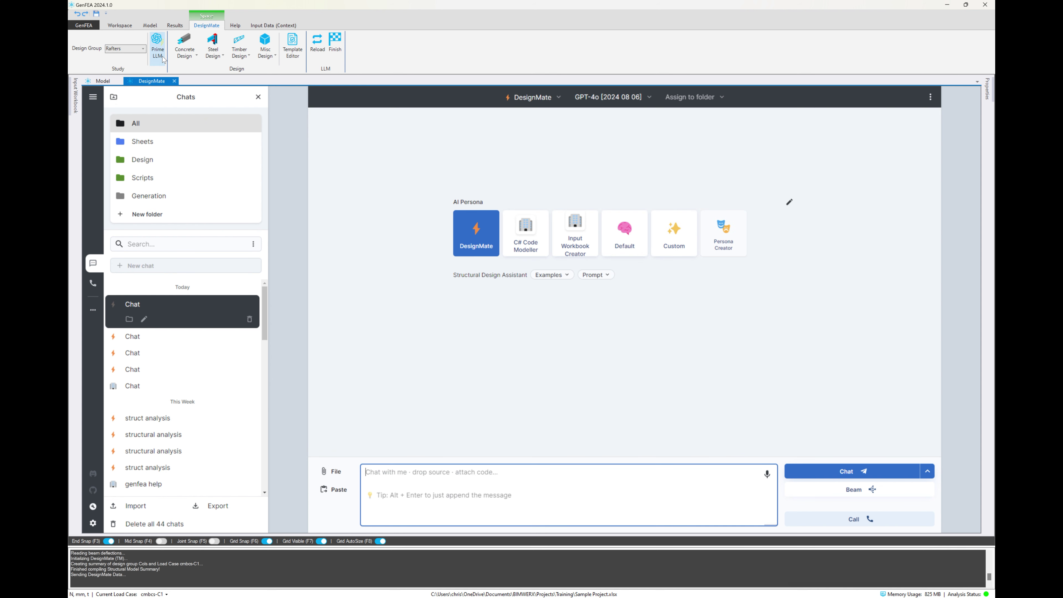
click(828, 413)
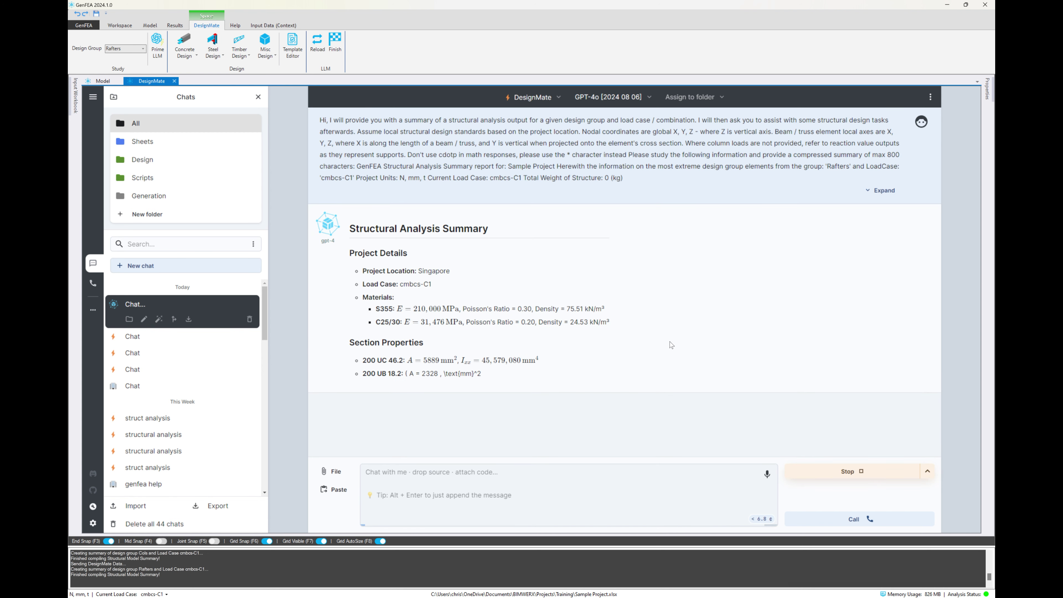
mouse_move(759, 521)
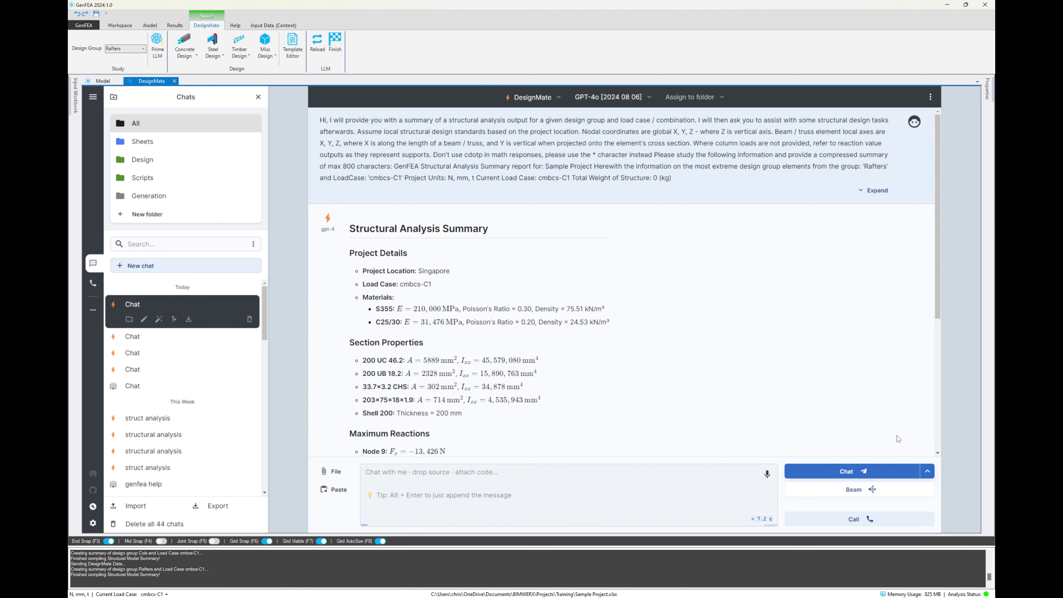
scroll(916, 440, down, 5)
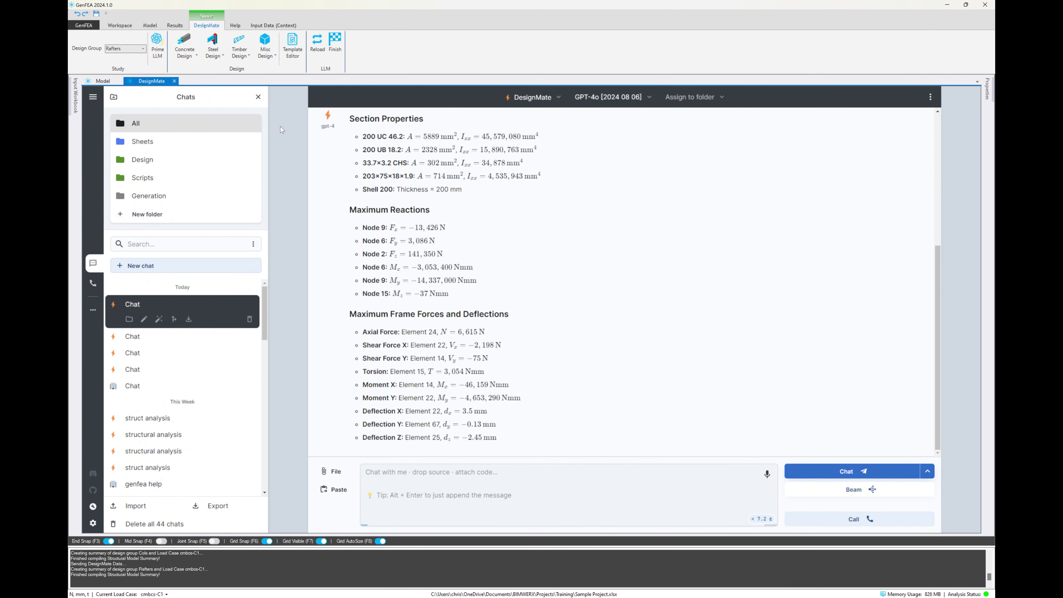
Generate and send a Steel Beam Verification from Study request with effective length factor 0.95.
click(213, 47)
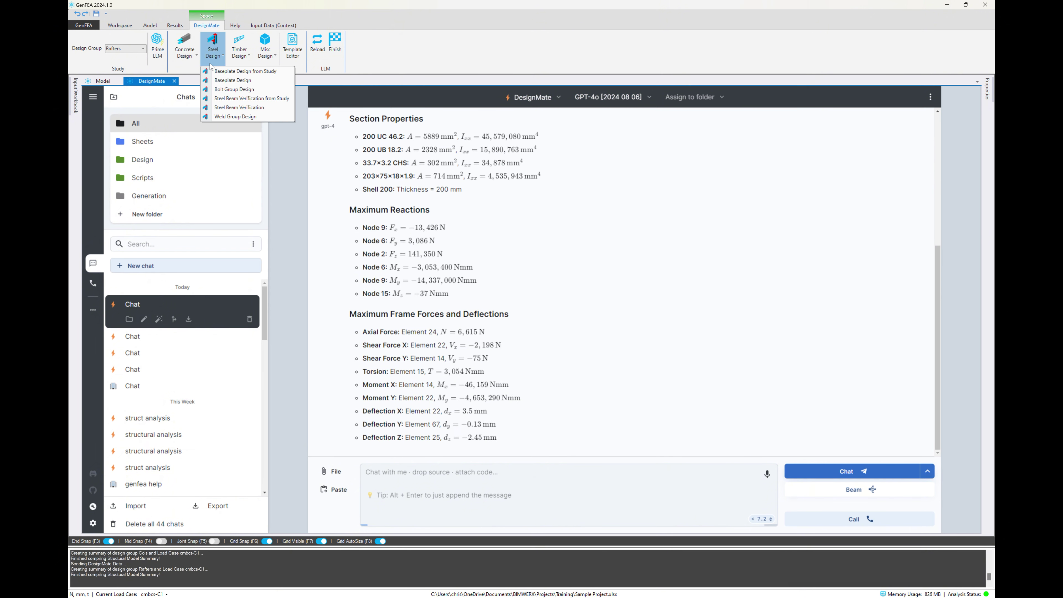
click(251, 99)
click(828, 178)
text(0.95)
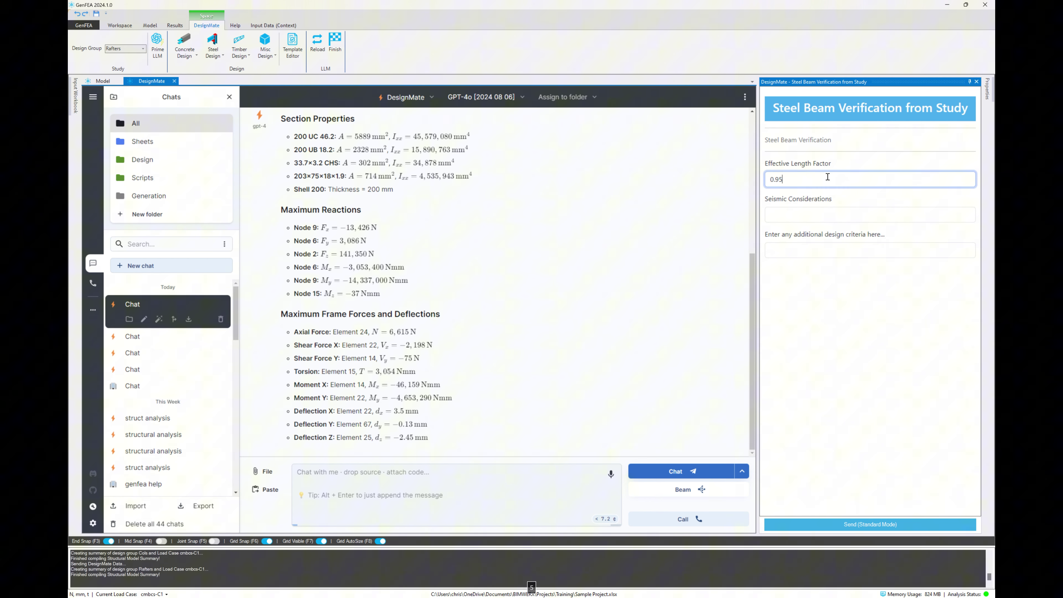
click(846, 524)
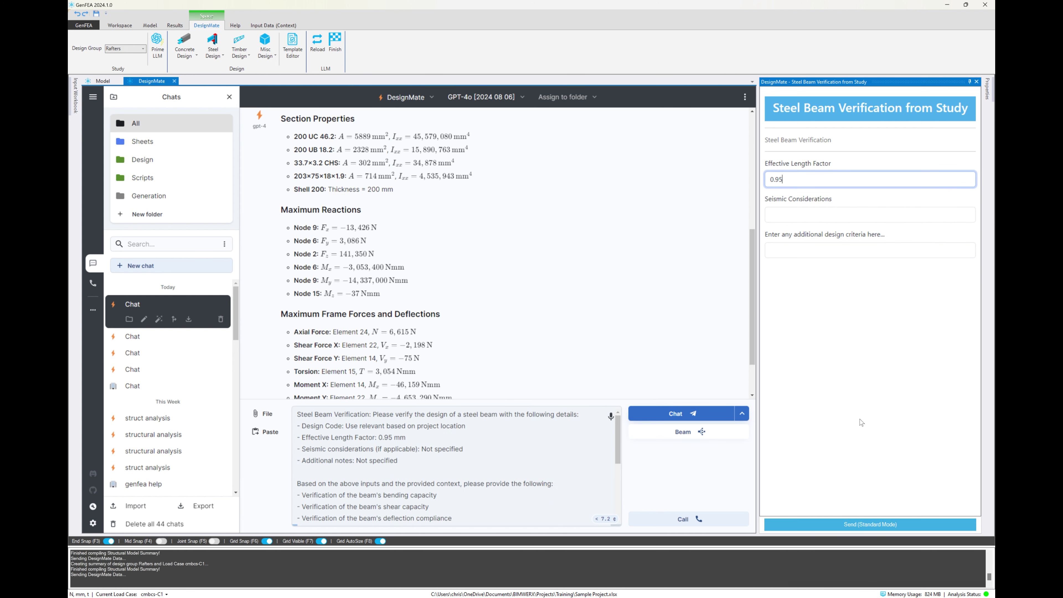
click(690, 415)
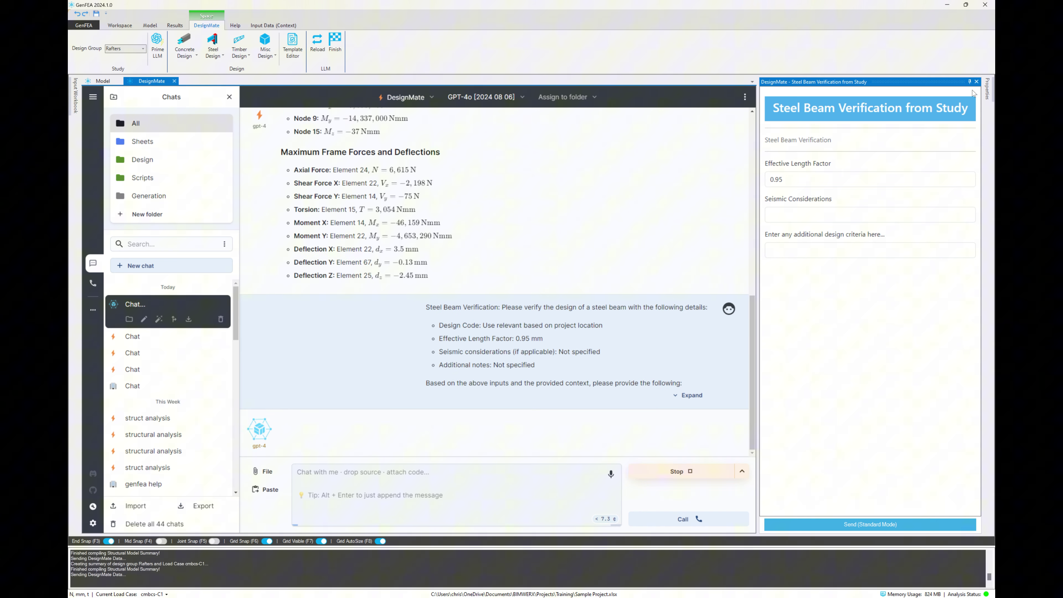
click(976, 82)
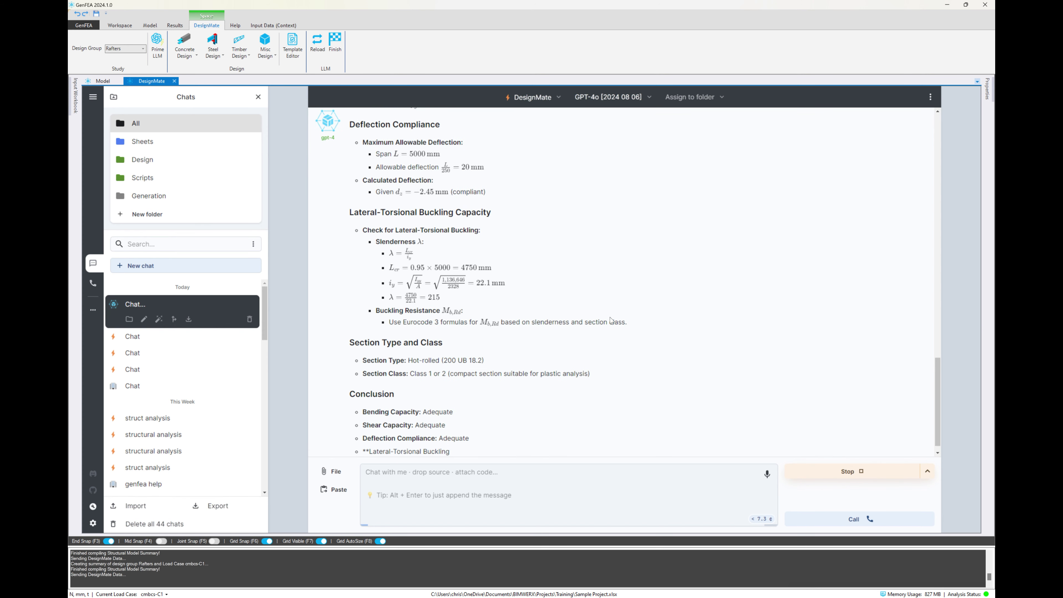
Ask which EN code version was used and which steel code applies in Hong Kong.
click(468, 495)
text(Thanks)
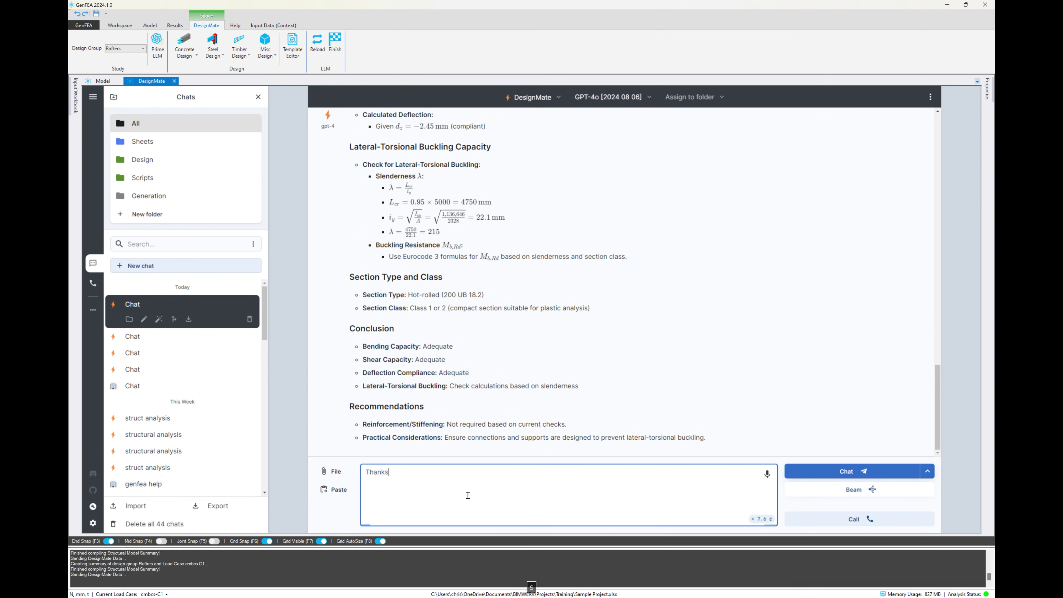
text(, what version of the EN code was used?)
key(Return)
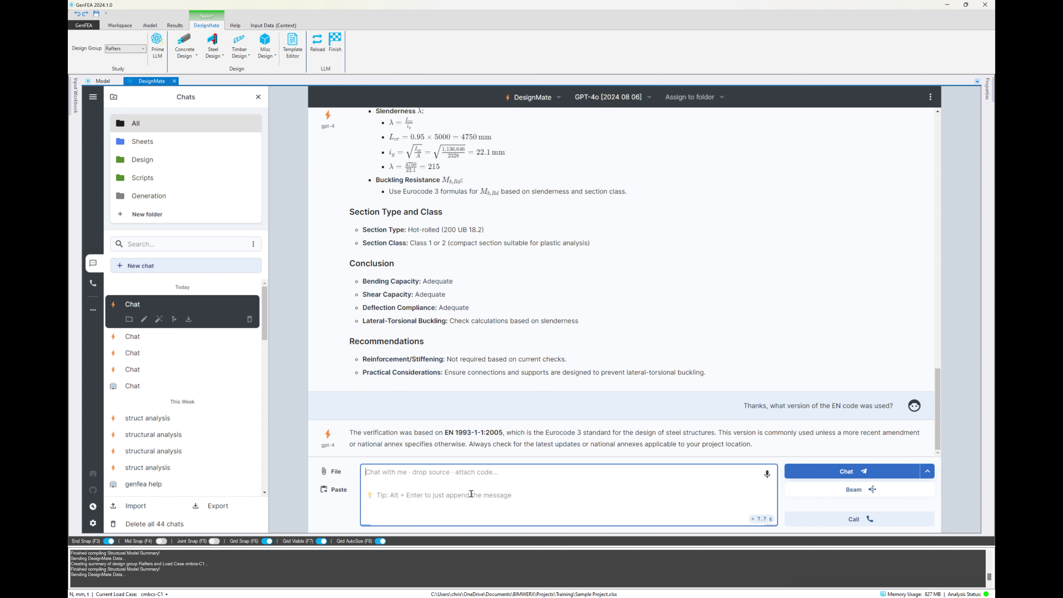
click(514, 488)
text(Whar)
key(BackSpace)
text(t code should )
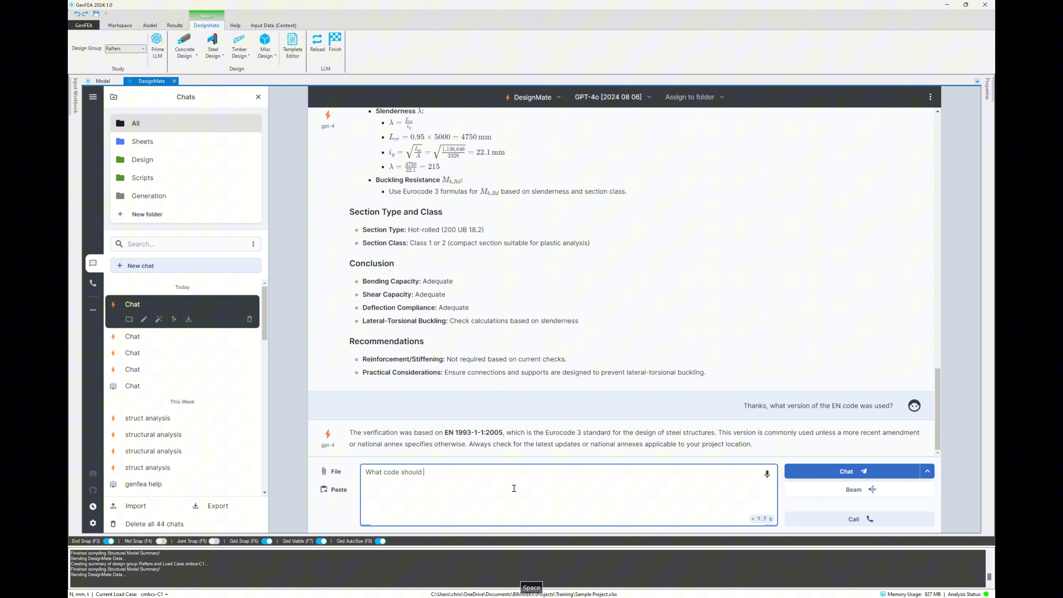
text(be used in Hong Kong?)
key(Return)
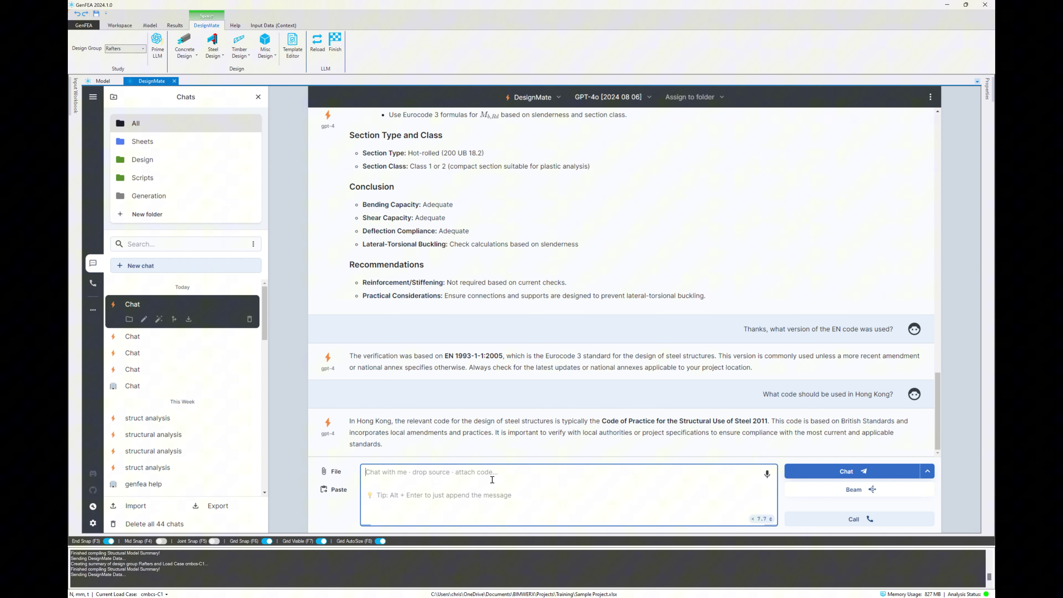
Ask for the same beam design checks to HK standards and review the reply.
text(OK, can y)
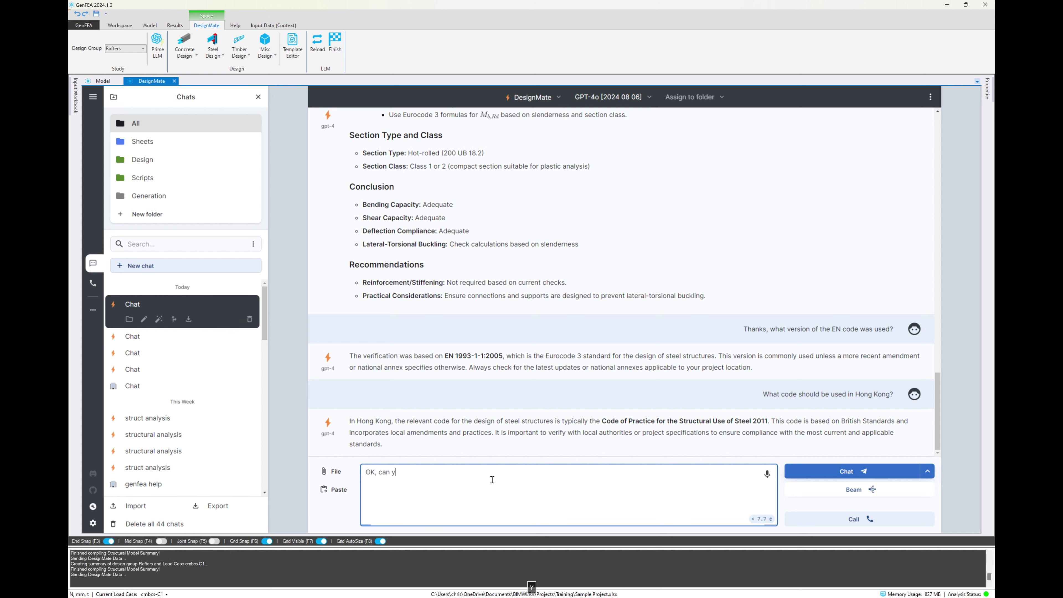
text(ou perform the same design checks using the )
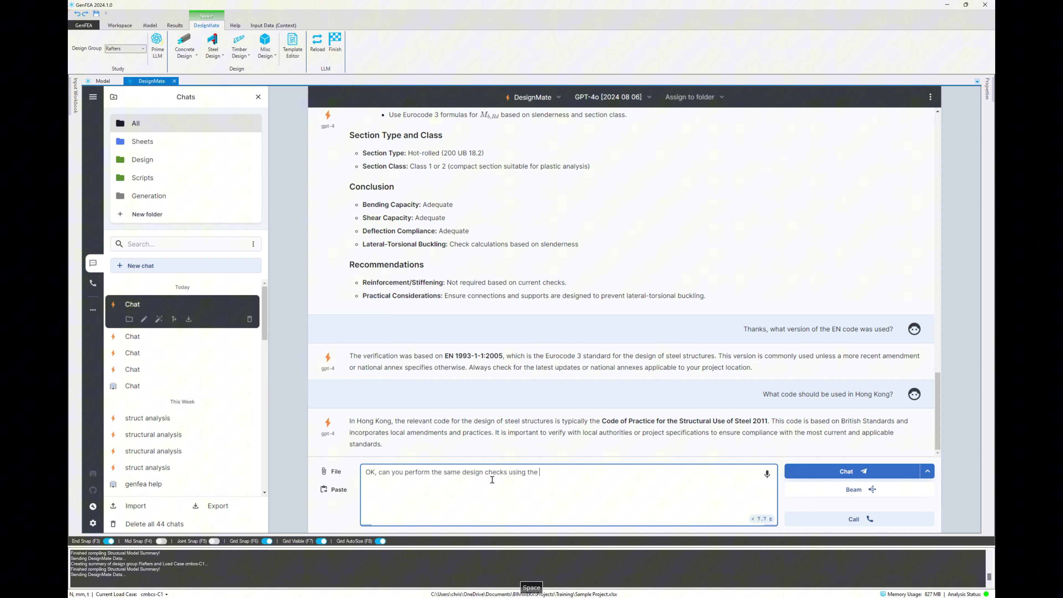
text(HK standards?)
key(Return)
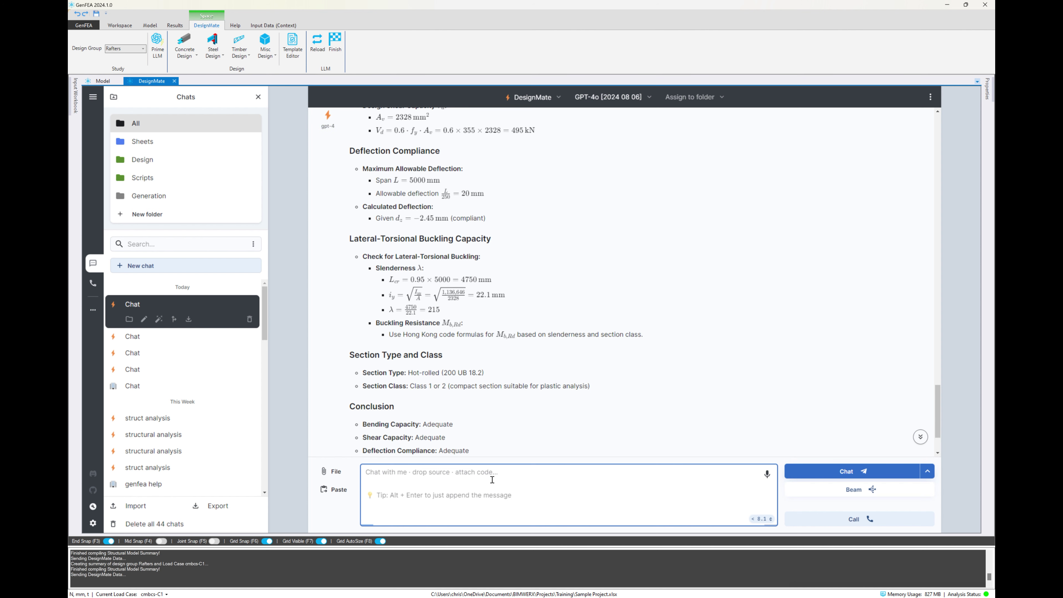
scroll(442, 388, down, 2)
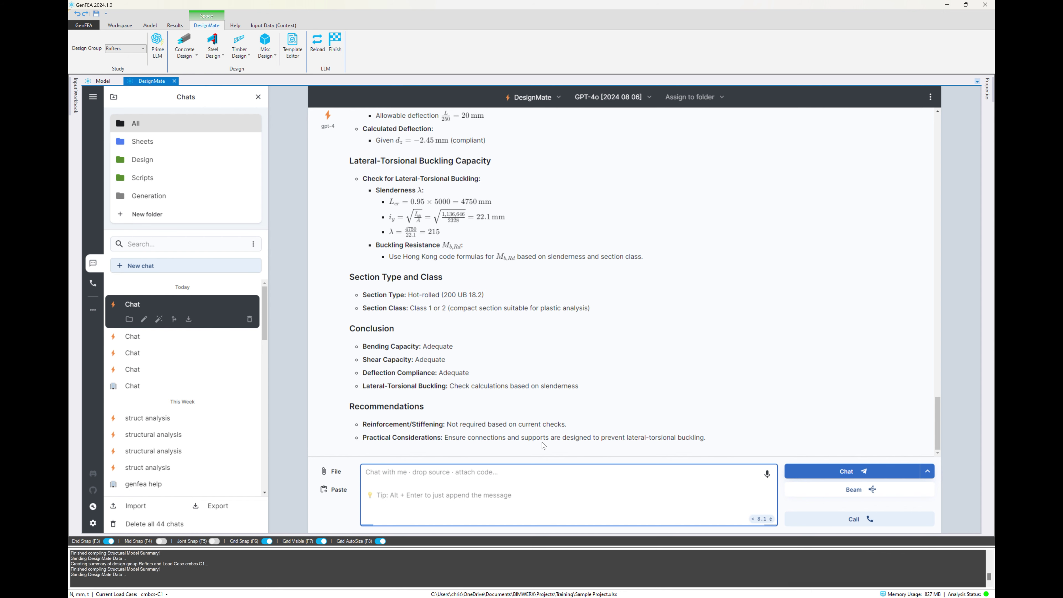
scroll(542, 443, up, 7)
scroll(542, 442, down, 5)
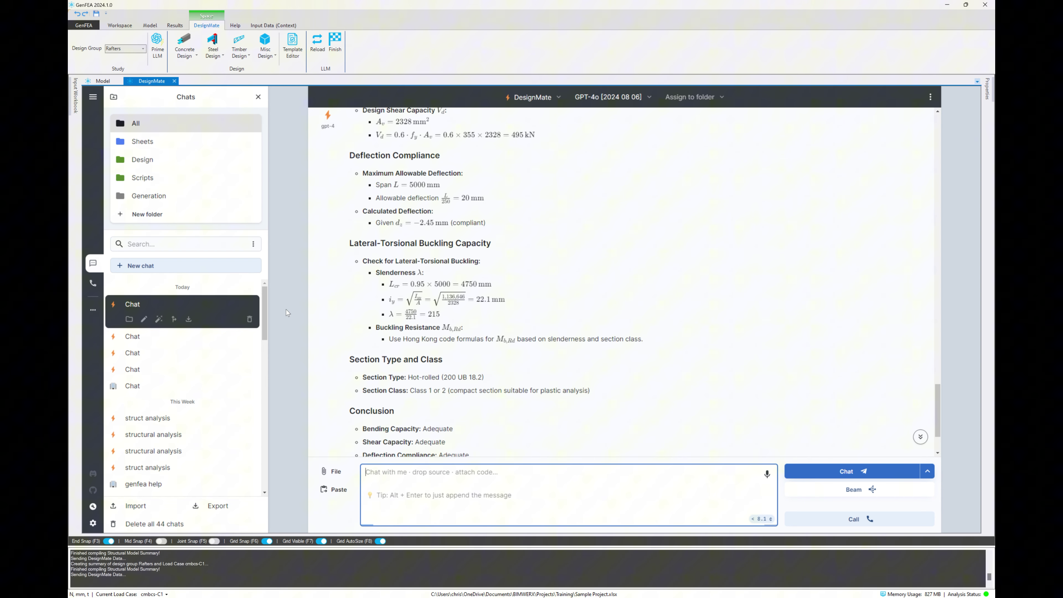
Start a new chat, then reopen the earlier 200 UC 46.2 Eurocode 3 verification chat and read through it.
click(148, 265)
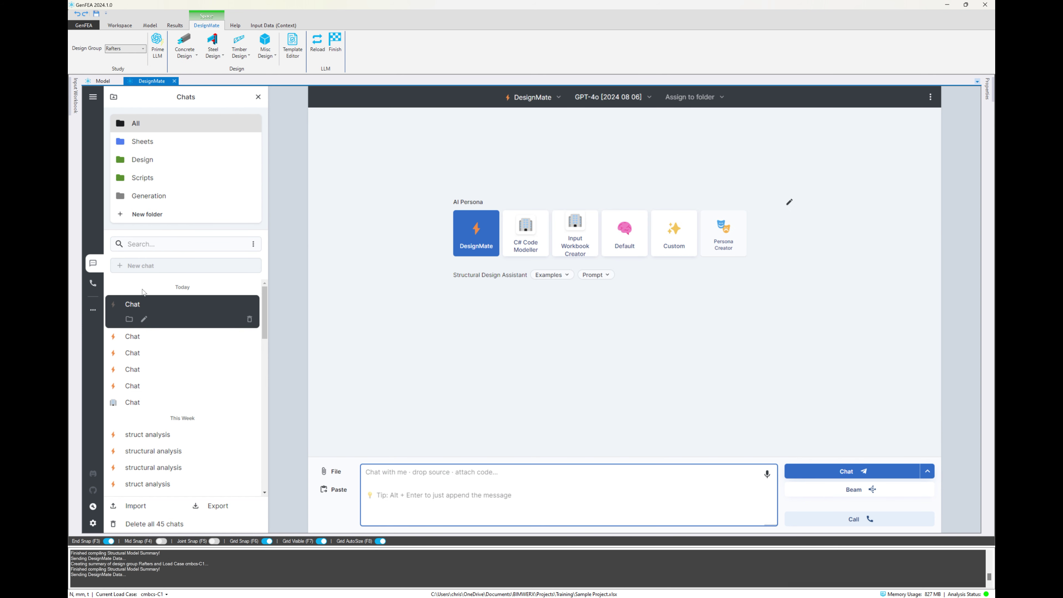
click(142, 353)
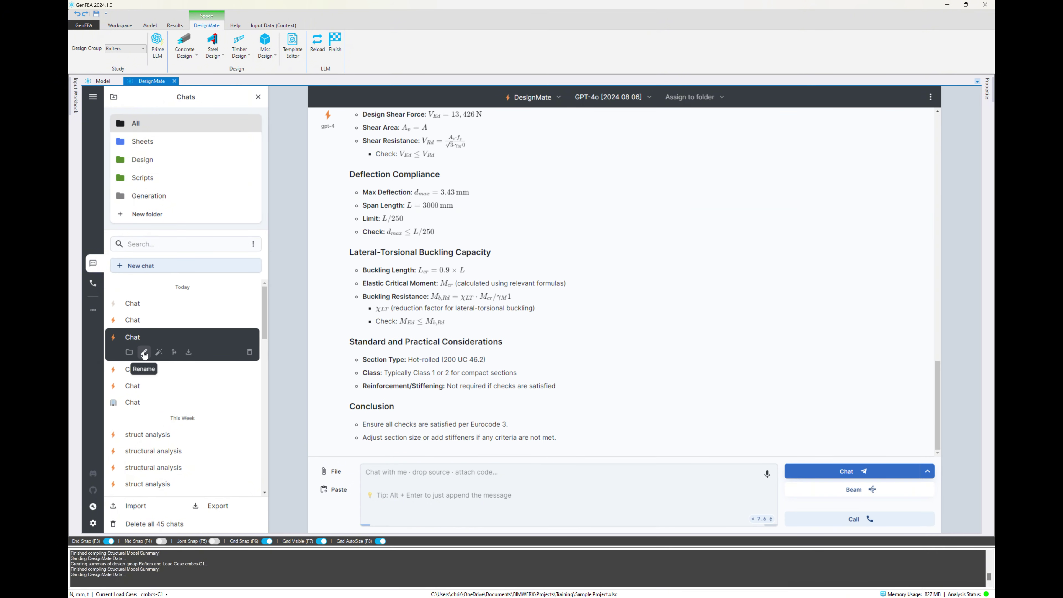
scroll(464, 316, up, 20)
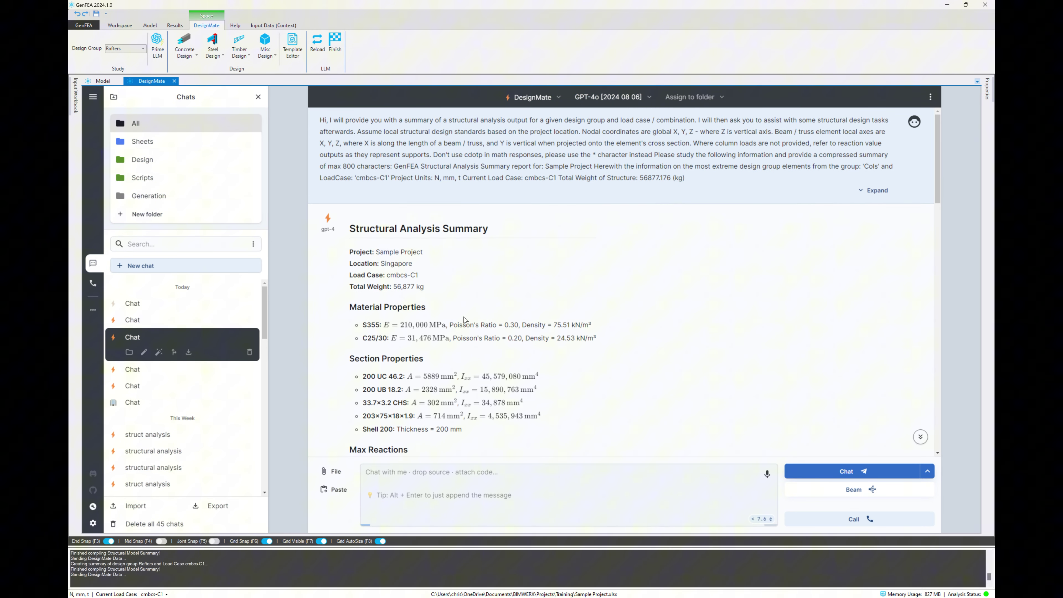
scroll(463, 317, down, 10)
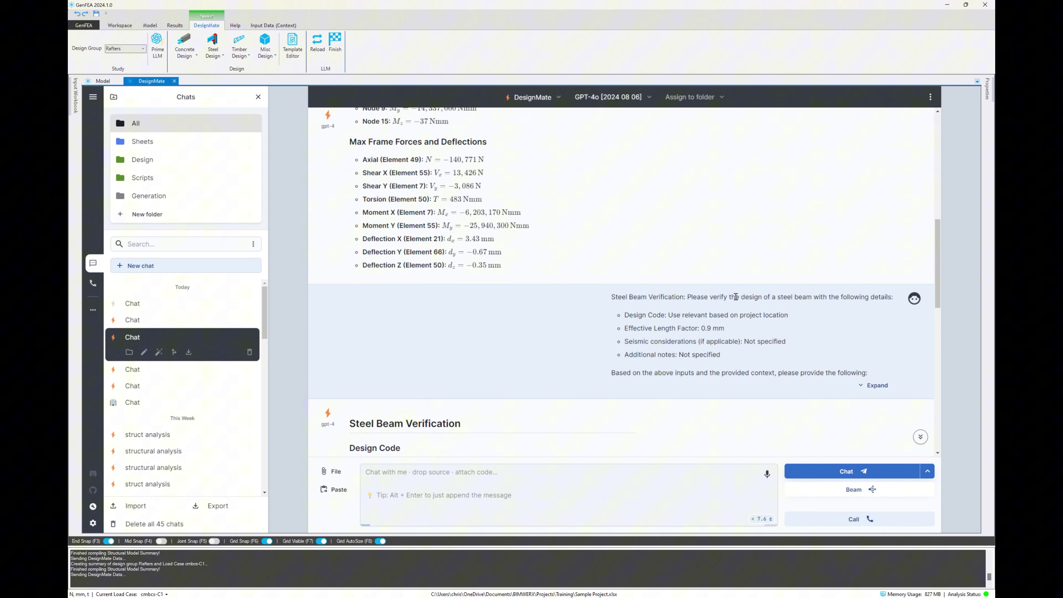
scroll(736, 296, down, 5)
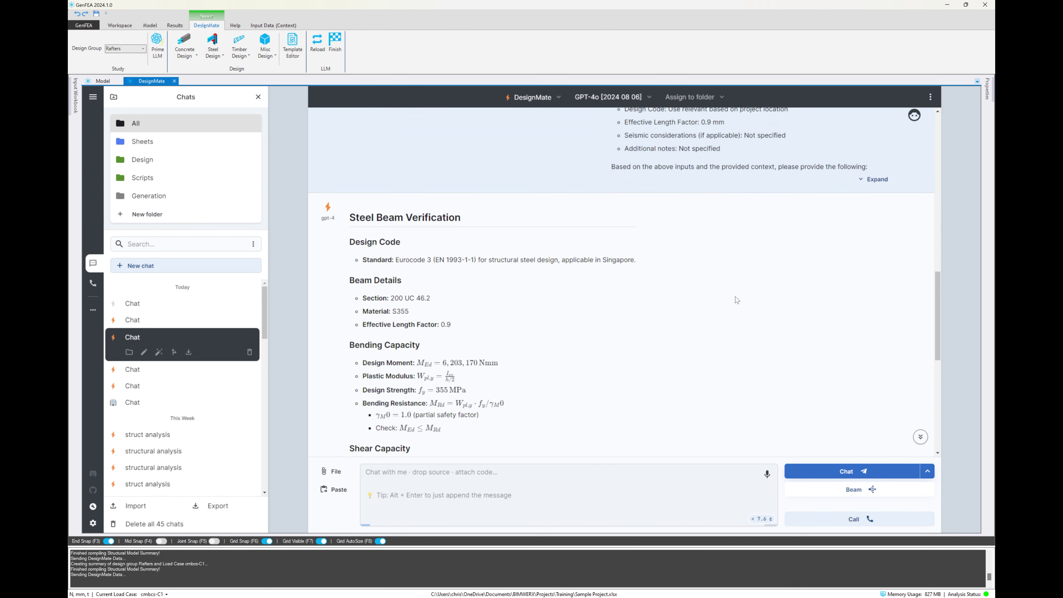
scroll(735, 297, down, 8)
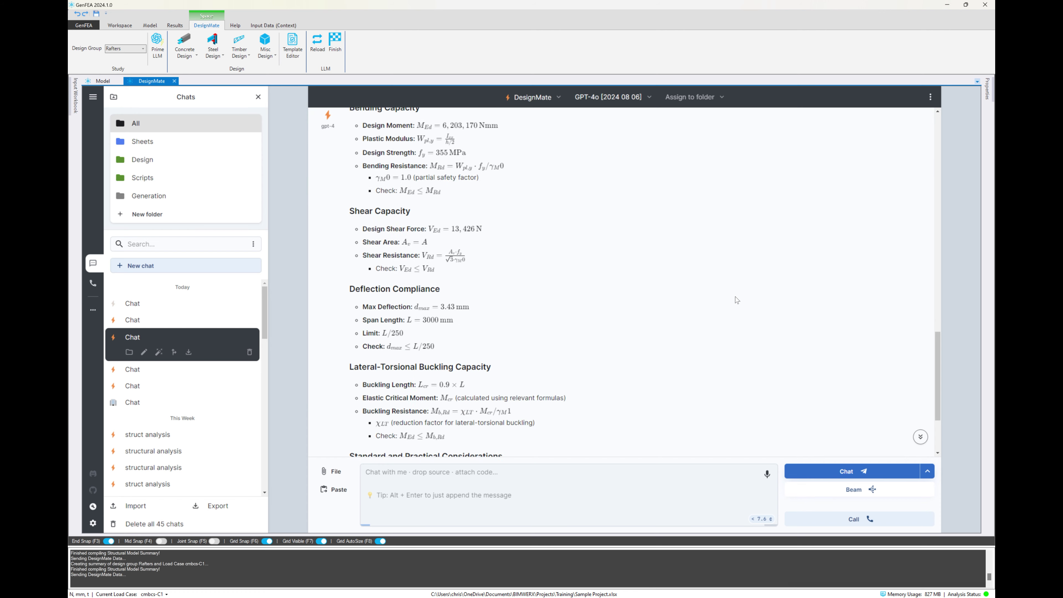
Fill the Baseplate Design form: 30 MPa concrete, M16 grade 8.8 bolts, spacing 'determine'.
click(214, 54)
click(243, 80)
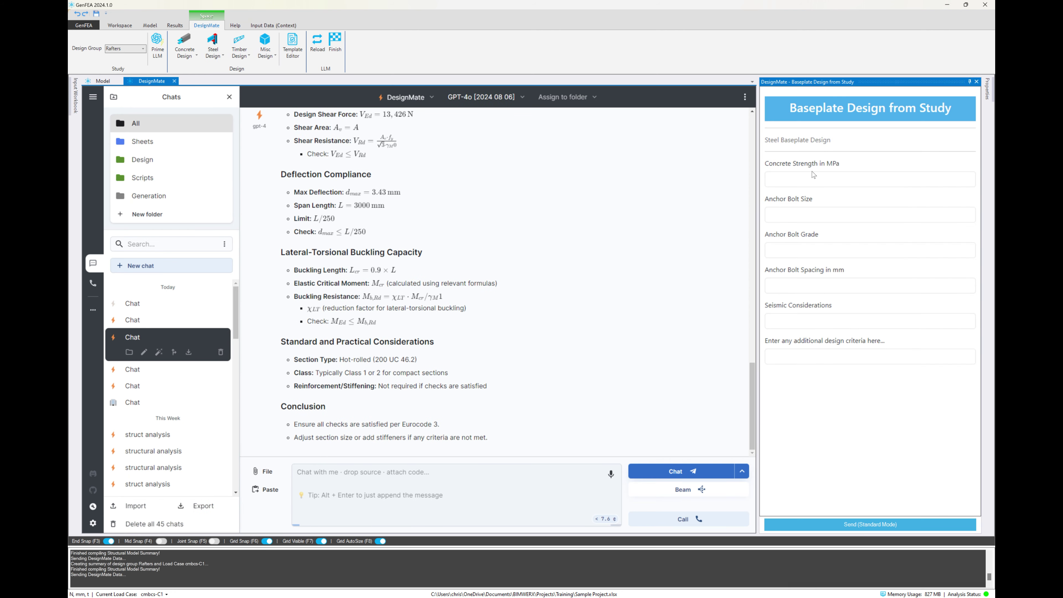
click(815, 176)
text(30)
key(Tab)
text(16)
key(Tab)
text(8.8)
key(Tab)
text(f)
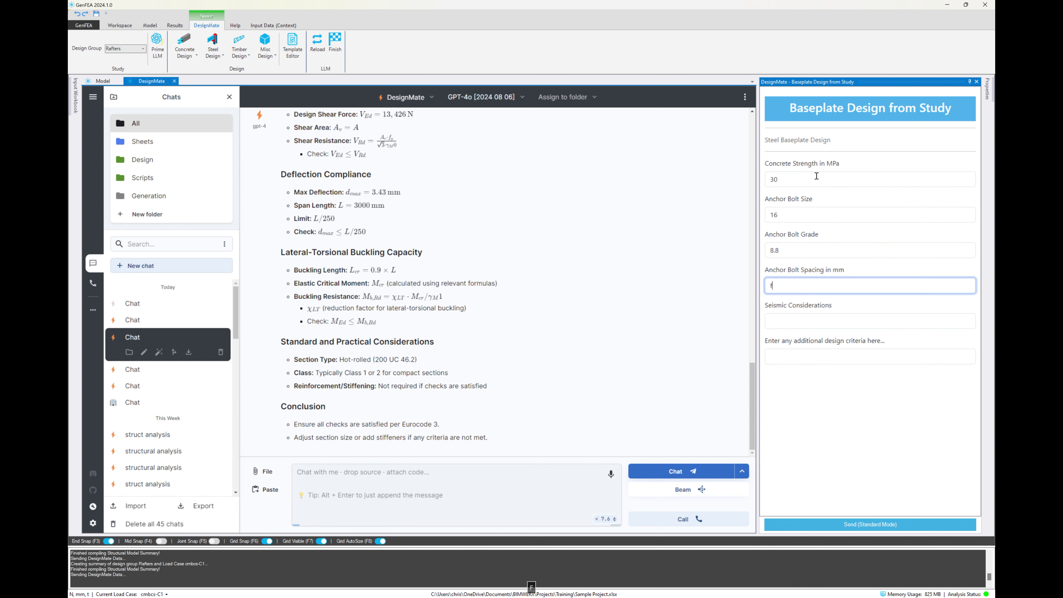
text(etermine)
key(Tab)
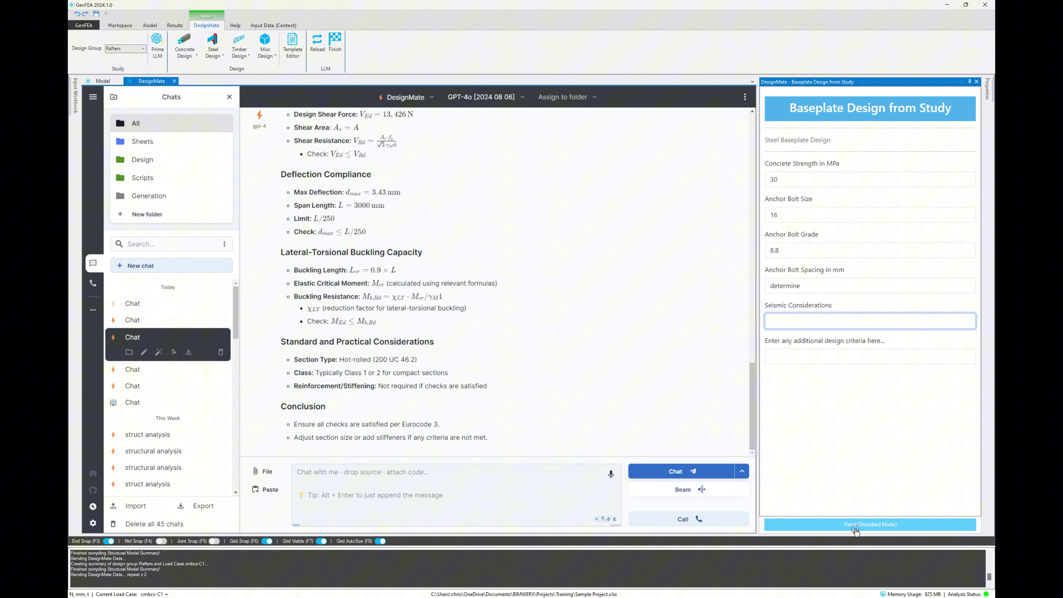
Generate the baseplate design prompt and send it to DesignMate.
click(854, 529)
click(978, 82)
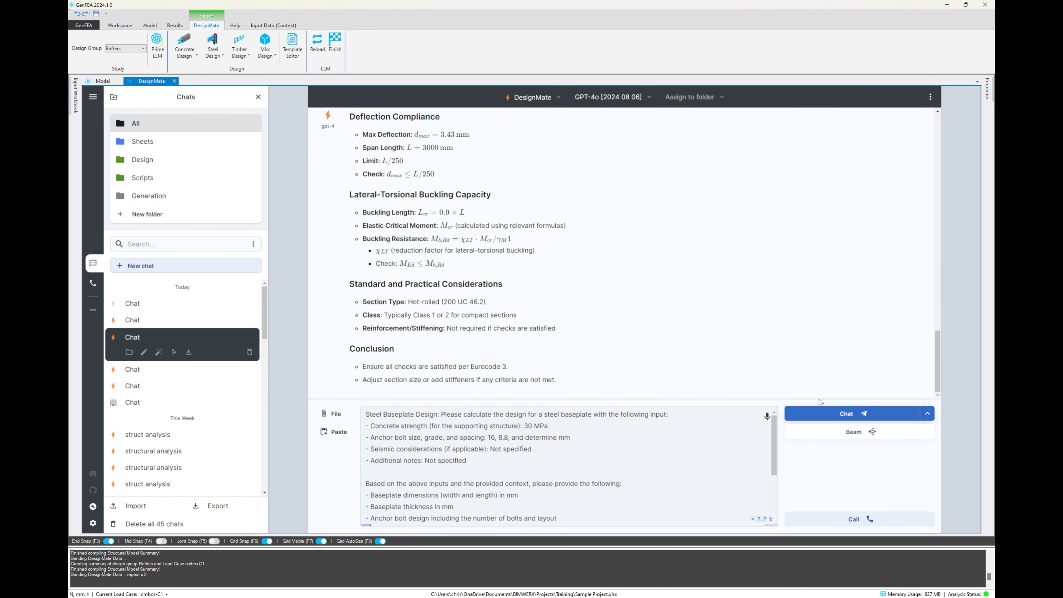
click(833, 413)
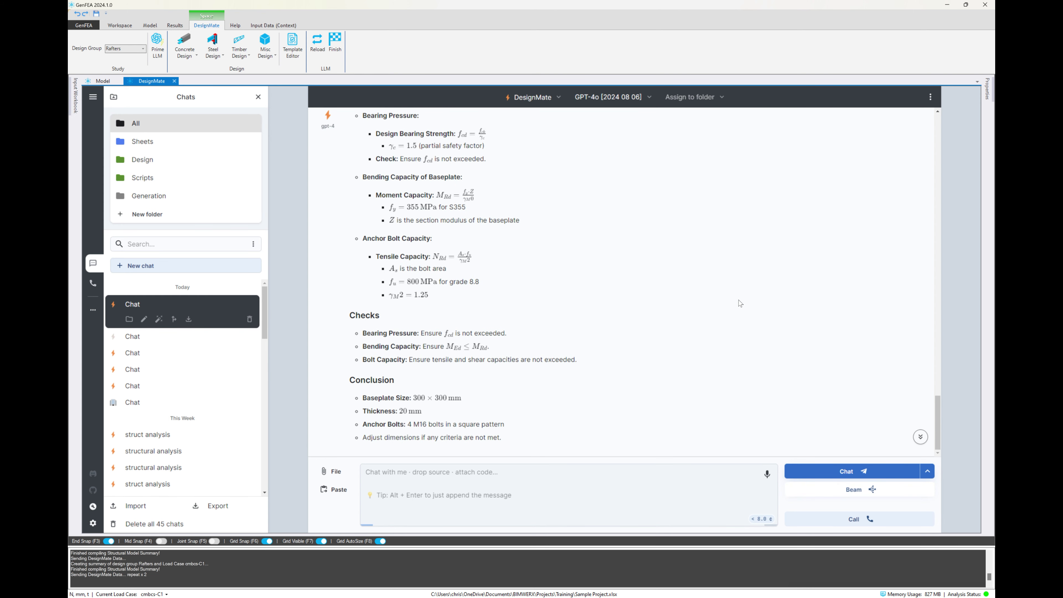
Ask 'Can we reduce the thickness?', then 'Perform the calcs and check please'.
click(510, 490)
text(Can we reduce)
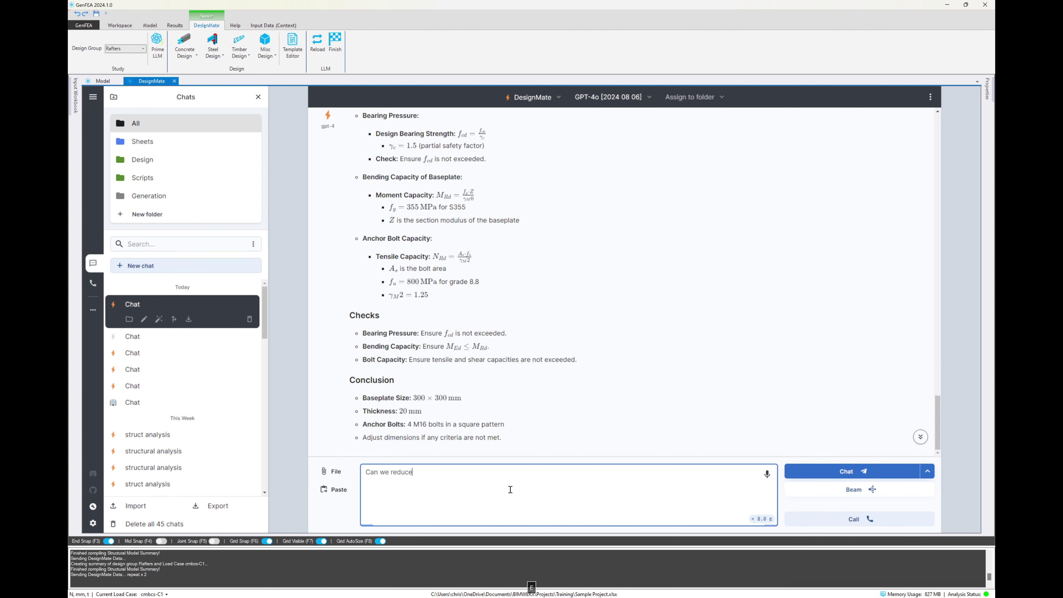
text( the thickness?)
key(Return)
scroll(552, 198, down, 10)
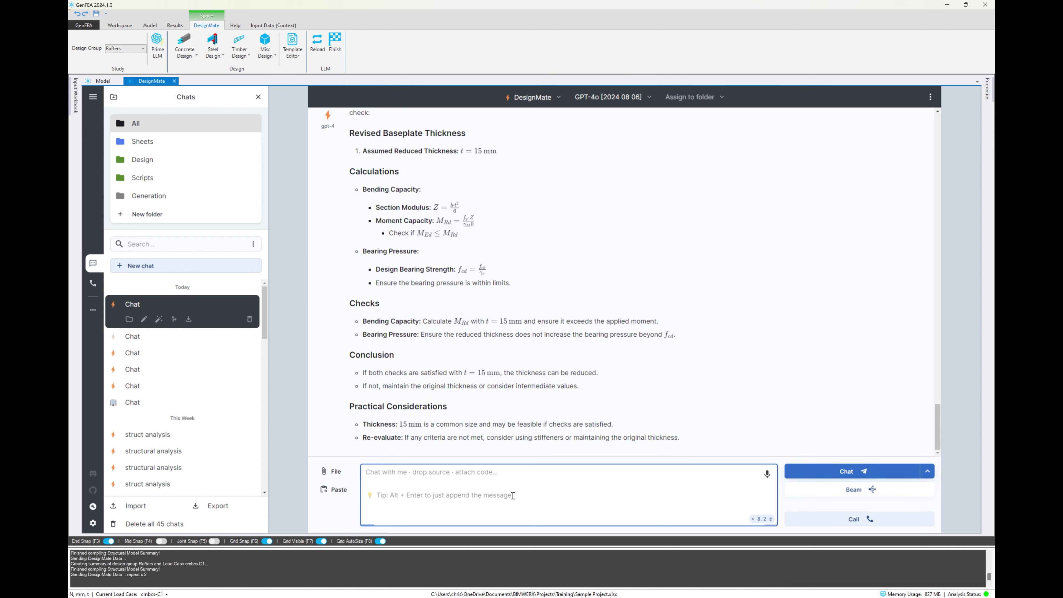
text(Perform the calcs and check please)
key(Return)
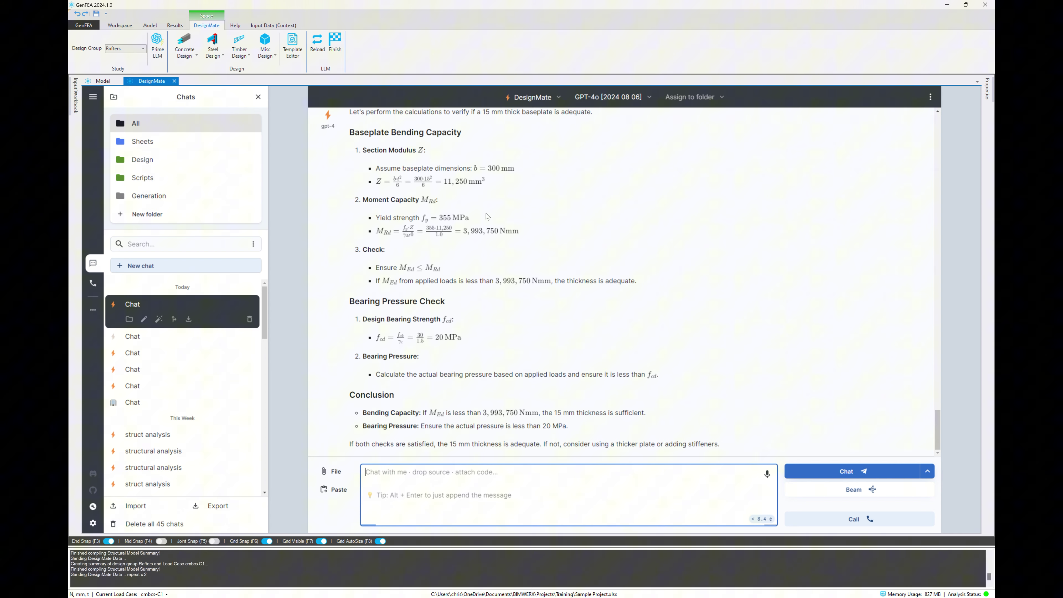
Close the DesignMate tab and return to the C1 deflection contours in the 3D model.
click(335, 40)
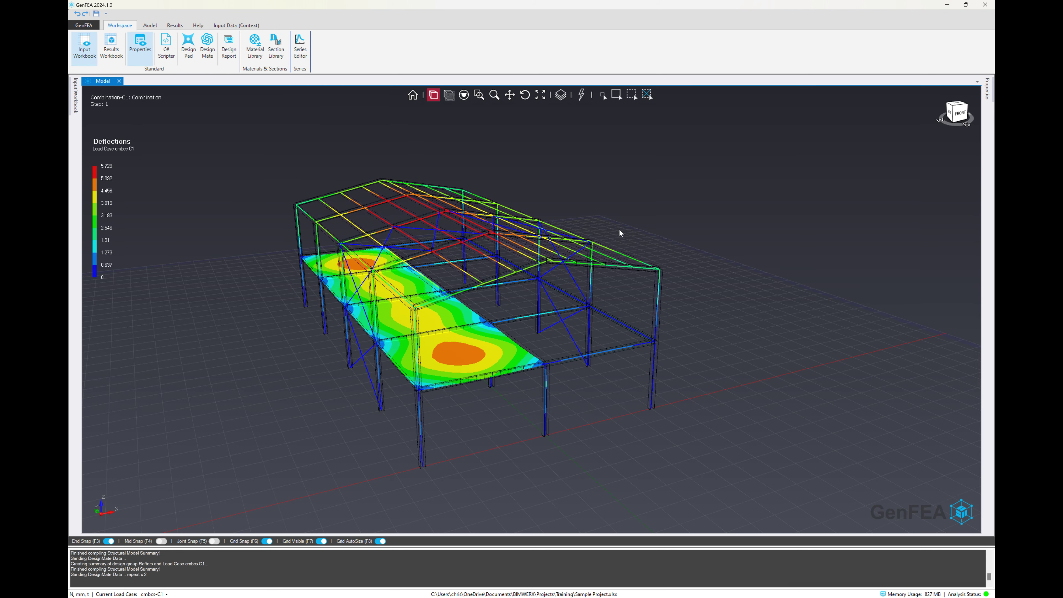
scroll(701, 338, down, 2)
scroll(578, 301, up, 4)
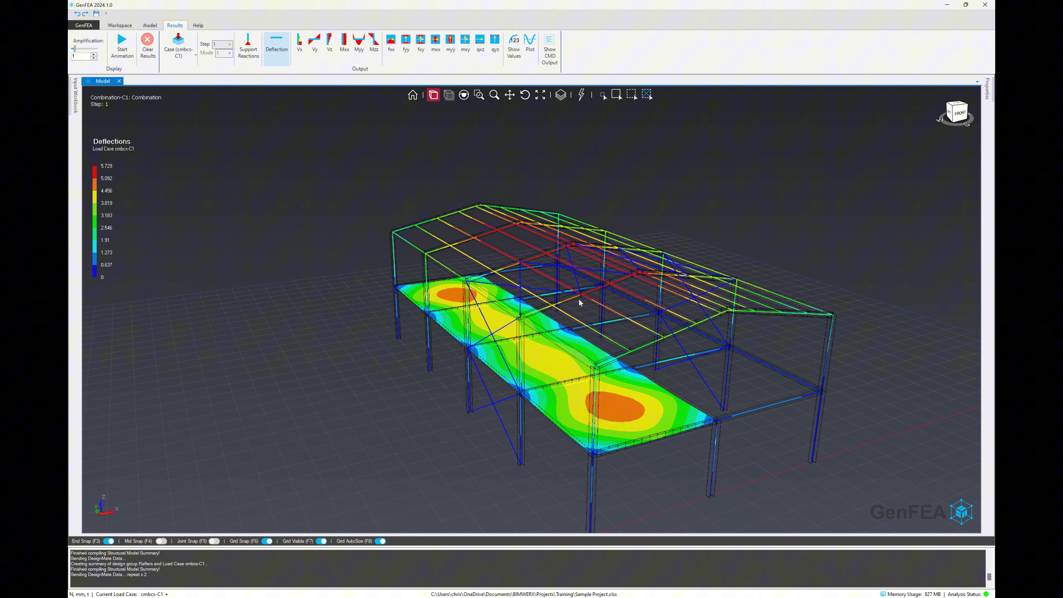